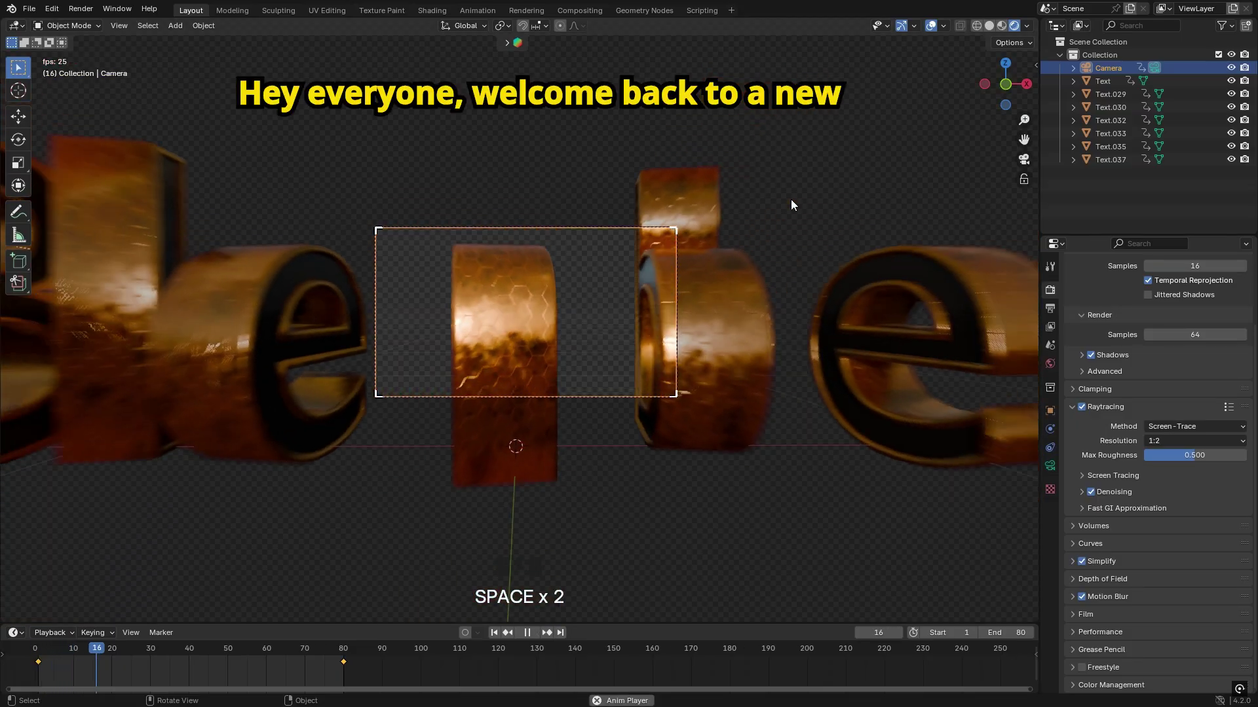
# - Stop the animation playback of the finished title and save the Text title.blend project
pyautogui.press('space')
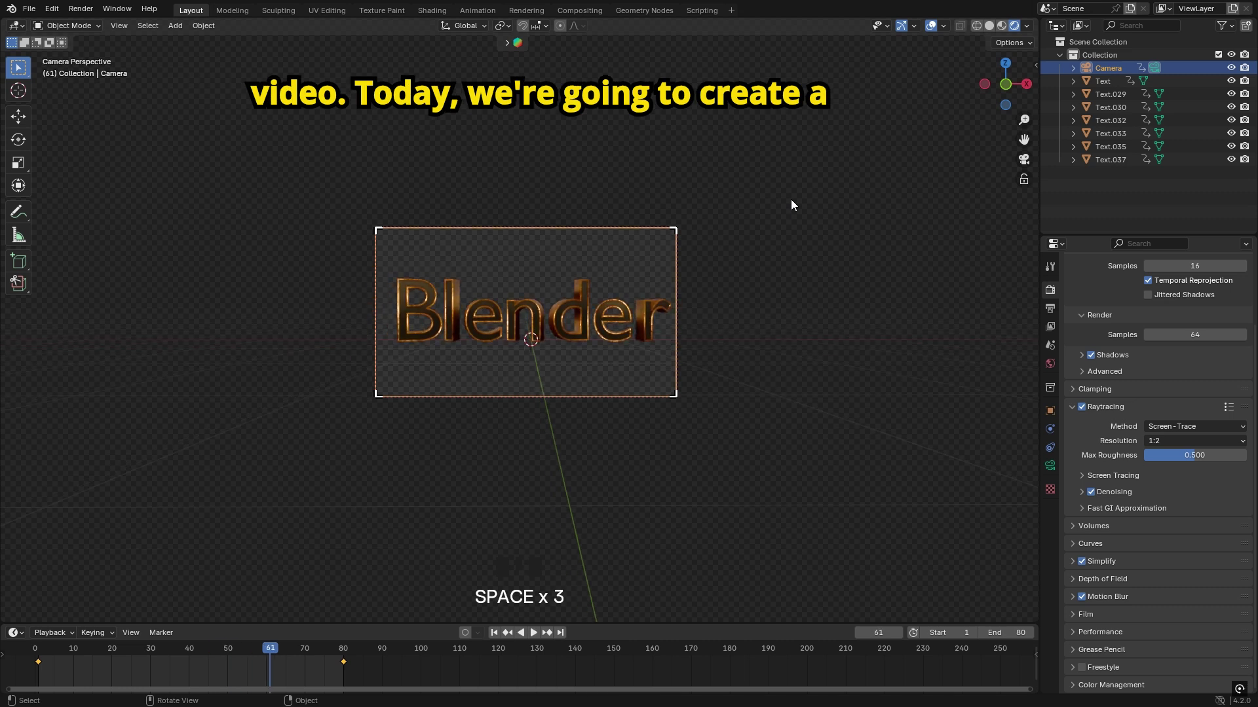
pyautogui.hotkey('ctrl', 's')
pyautogui.click(747, 255)
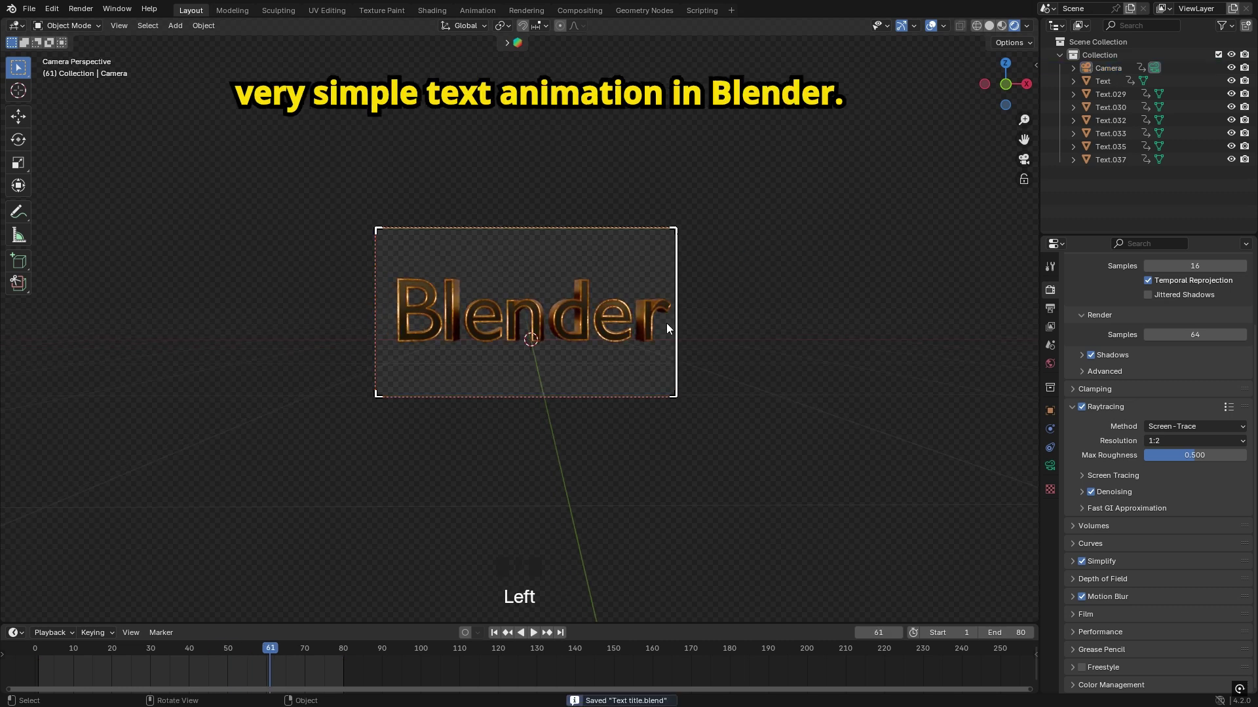
pyautogui.moveTo(666, 327); pyautogui.dragTo(670, 412, button='middle')
pyautogui.scroll(-3, 596, 293)
pyautogui.scroll(2, 580, 341)
pyautogui.moveTo(581, 340)
pyautogui.mouseDown(button='middle')
pyautogui.moveTo(674, 362)
pyautogui.moveTo(553, 330)
pyautogui.moveTo(571, 333)
pyautogui.mouseUp(button='middle')
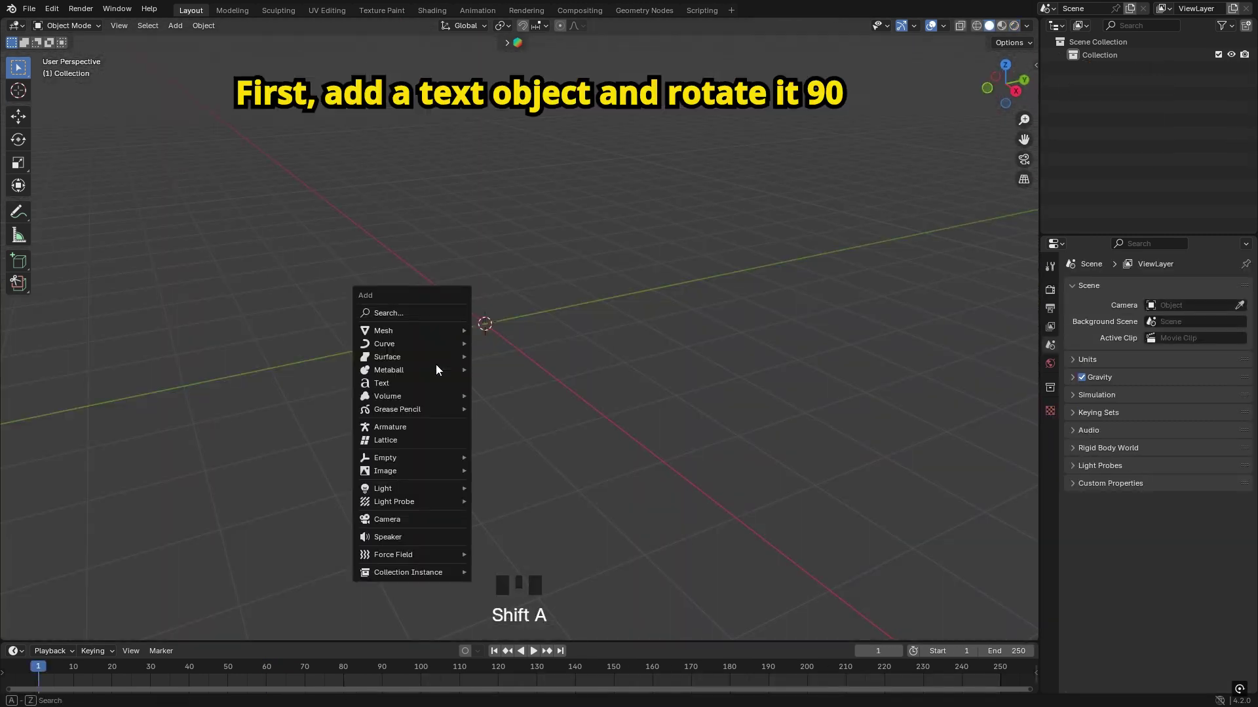
# - Add a text object at the origin and rotate it 90° about the X axis
pyautogui.click(393, 383)
pyautogui.press('r')
pyautogui.press('Return')
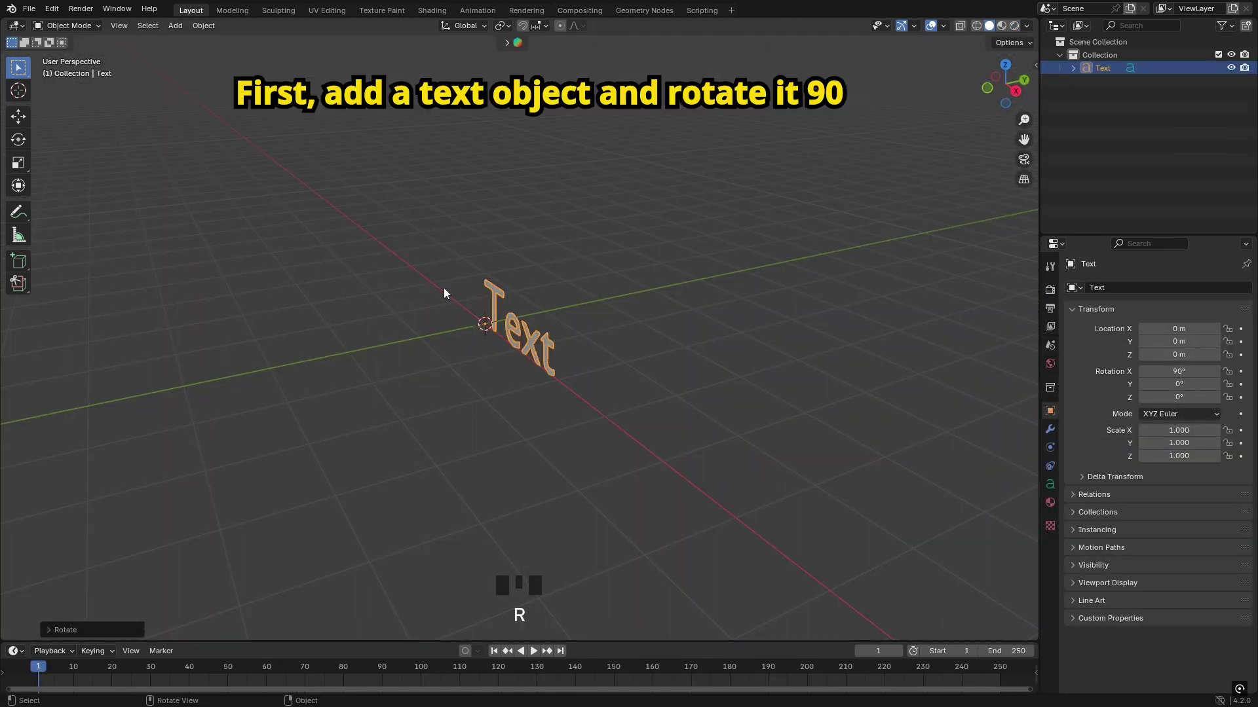
# - Replace the default content of the text object with "Blender"
pyautogui.moveTo(442, 288); pyautogui.dragTo(488, 342, button='middle')
pyautogui.press('Tab')
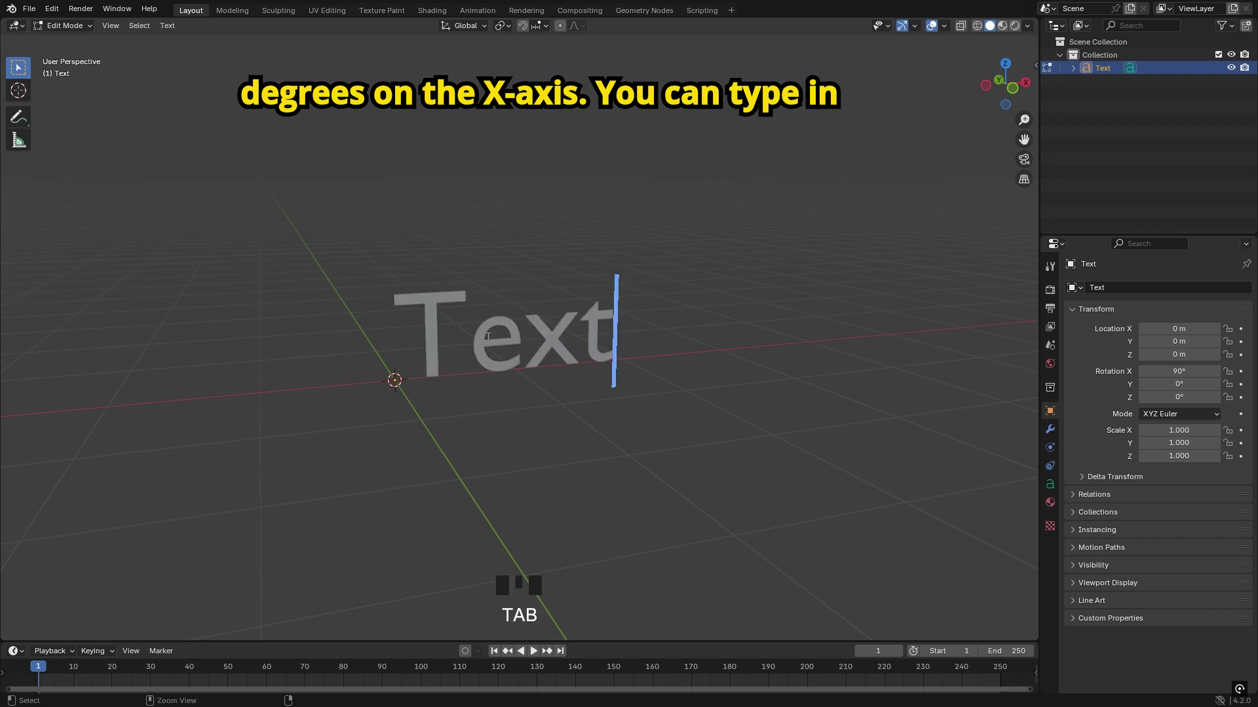
pyautogui.hotkey('ctrl', 'a')
pyautogui.write('V')
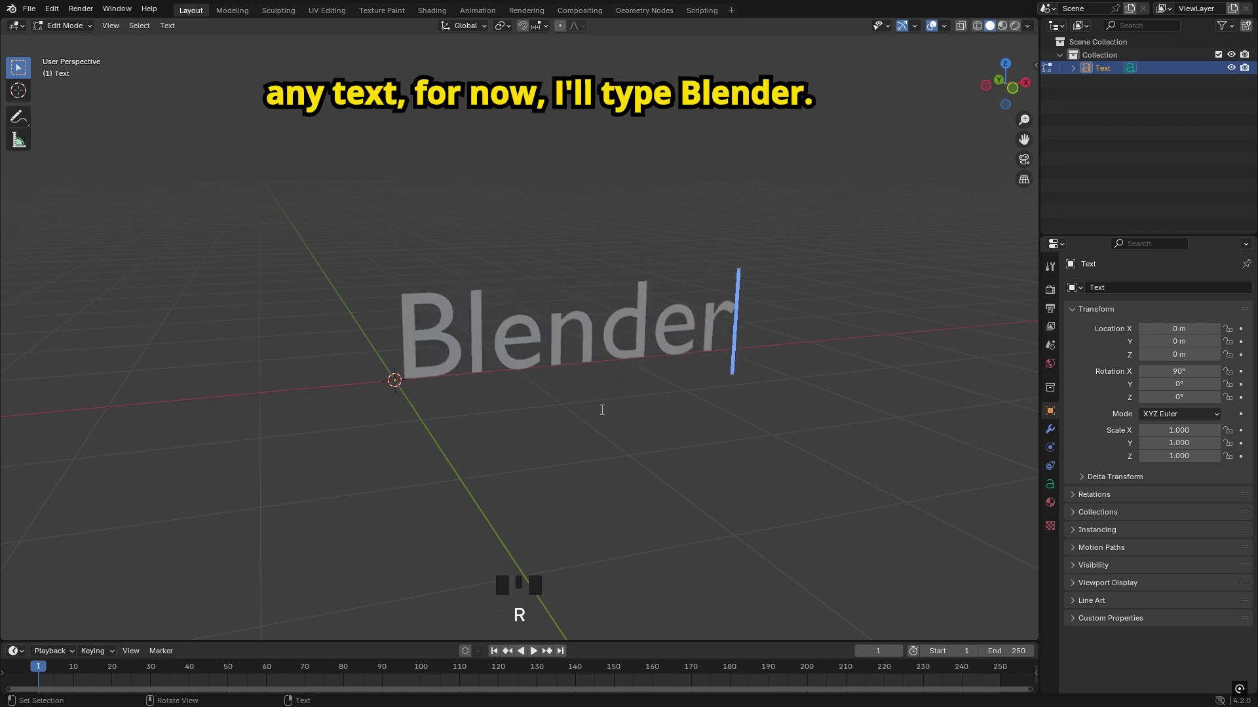
pyautogui.press('Tab')
# - Set the text's horizontal paragraph alignment to Center
pyautogui.click(1050, 484)
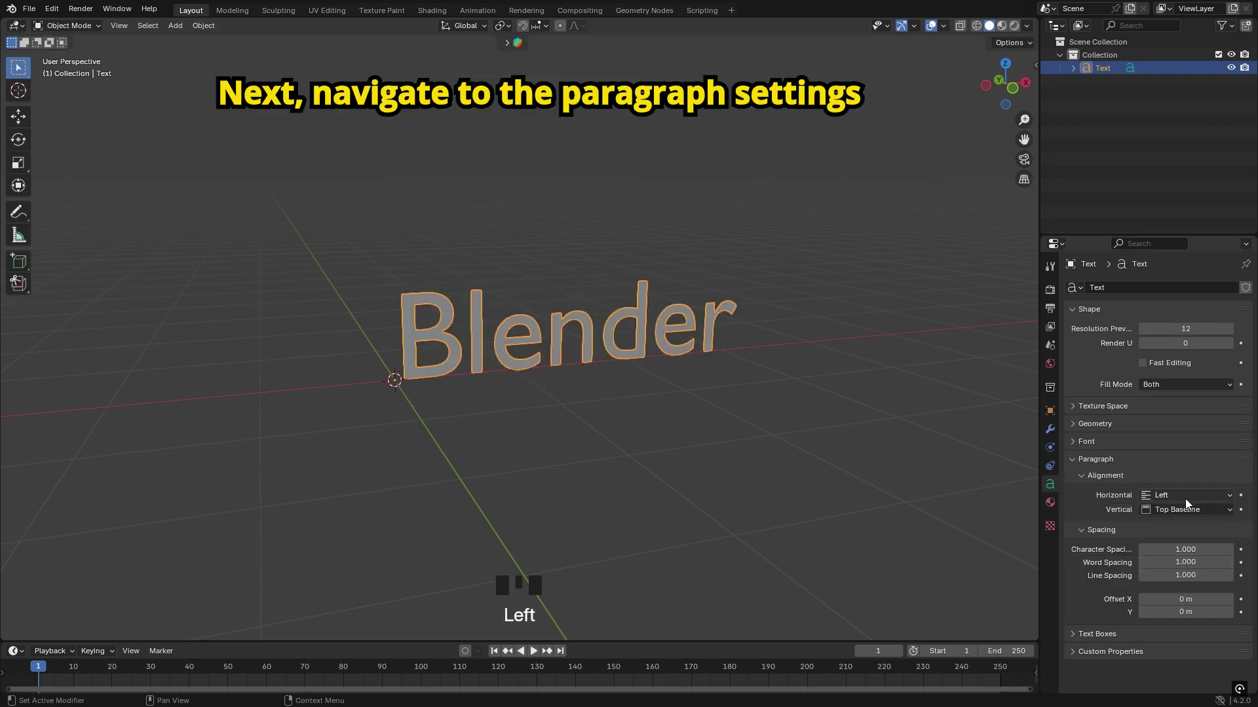
pyautogui.moveTo(1185, 497); pyautogui.dragTo(1185, 528)
pyautogui.scroll(-2, 412, 361)
pyautogui.moveTo(413, 362); pyautogui.dragTo(285, 366, button='middle')
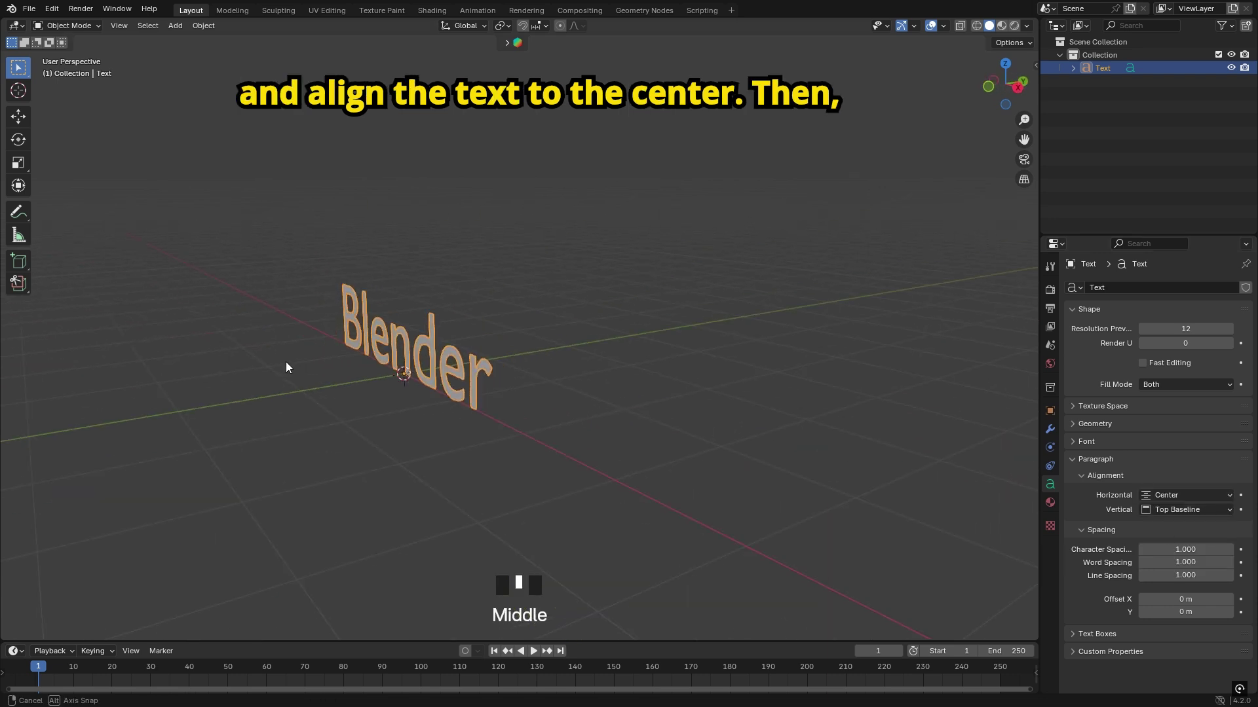
# - Give the Blender text depth with a geometry extrude of about 0.091 m
pyautogui.scroll(2, 287, 367)
pyautogui.keyDown('shift'); pyautogui.moveTo(368, 361); pyautogui.dragTo(403, 360, button='middle'); pyautogui.keyUp('shift')
pyautogui.click(1107, 424)
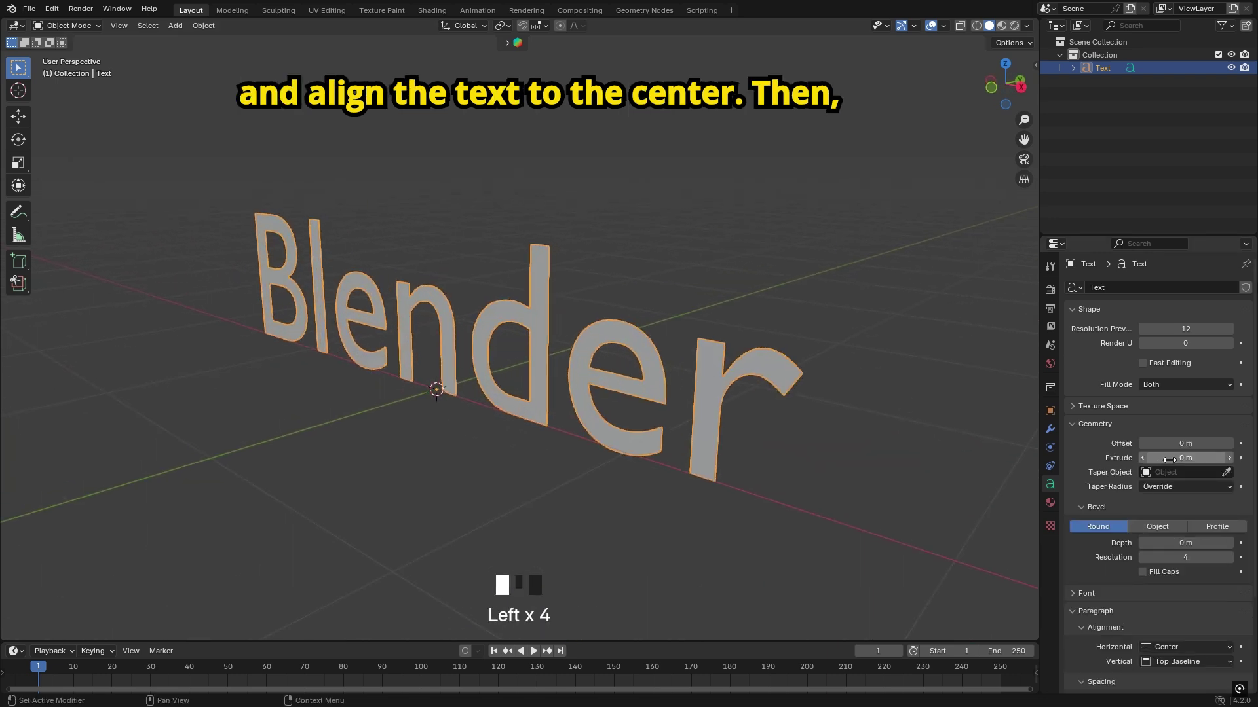
pyautogui.keyDown('shift'); pyautogui.moveTo(1169, 460); pyautogui.dragTo(1224, 460); pyautogui.keyUp('shift')
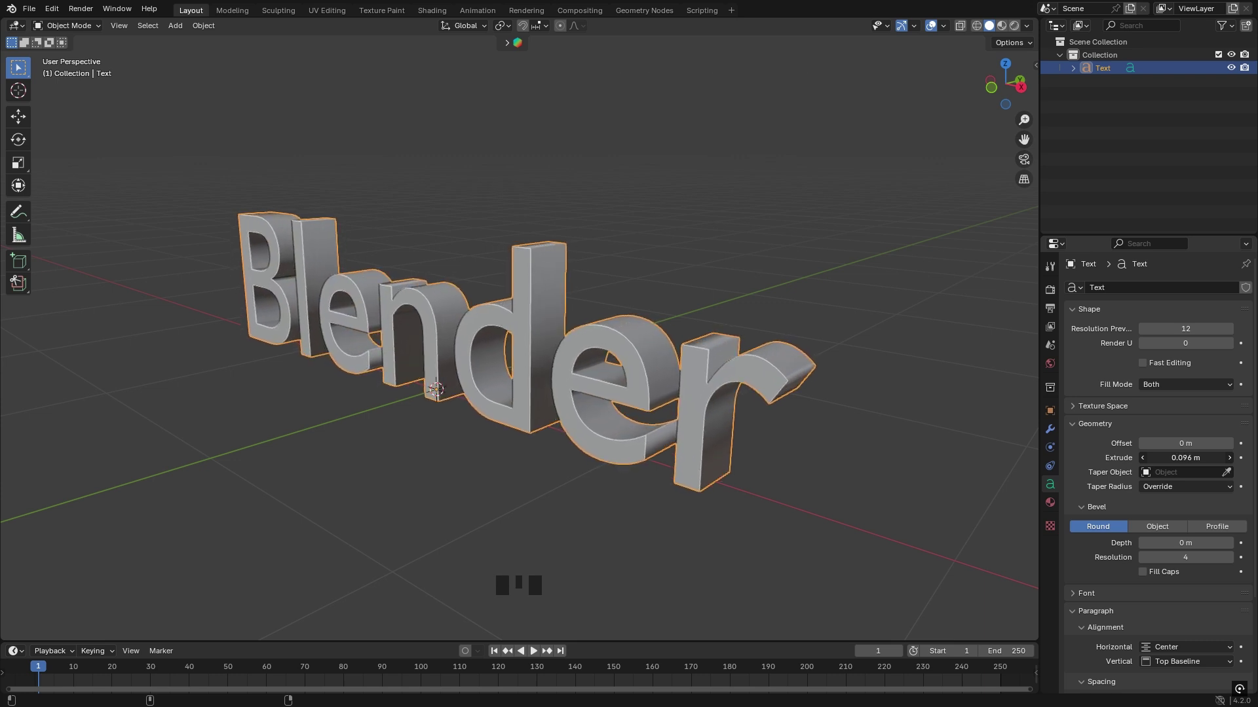
pyautogui.moveTo(841, 316); pyautogui.dragTo(519, 292, button='middle')
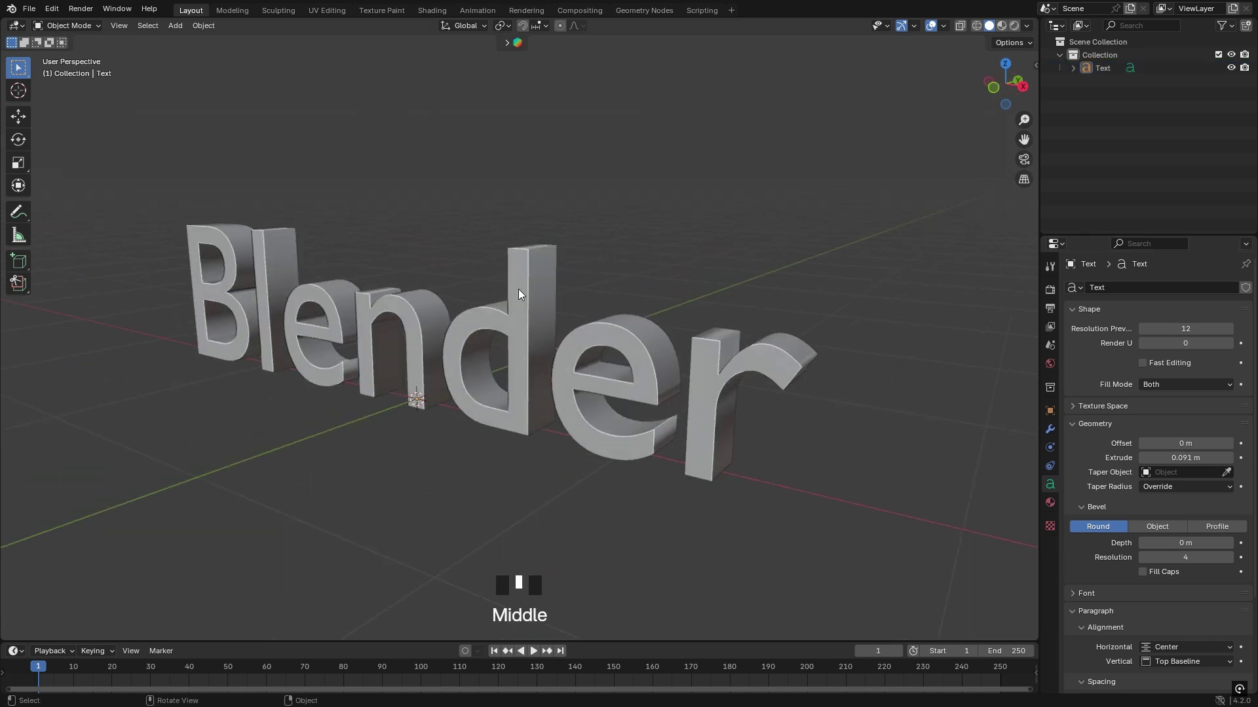
# - Duplicate the extruded text and leave the copy at the original's position
pyautogui.click(760, 376)
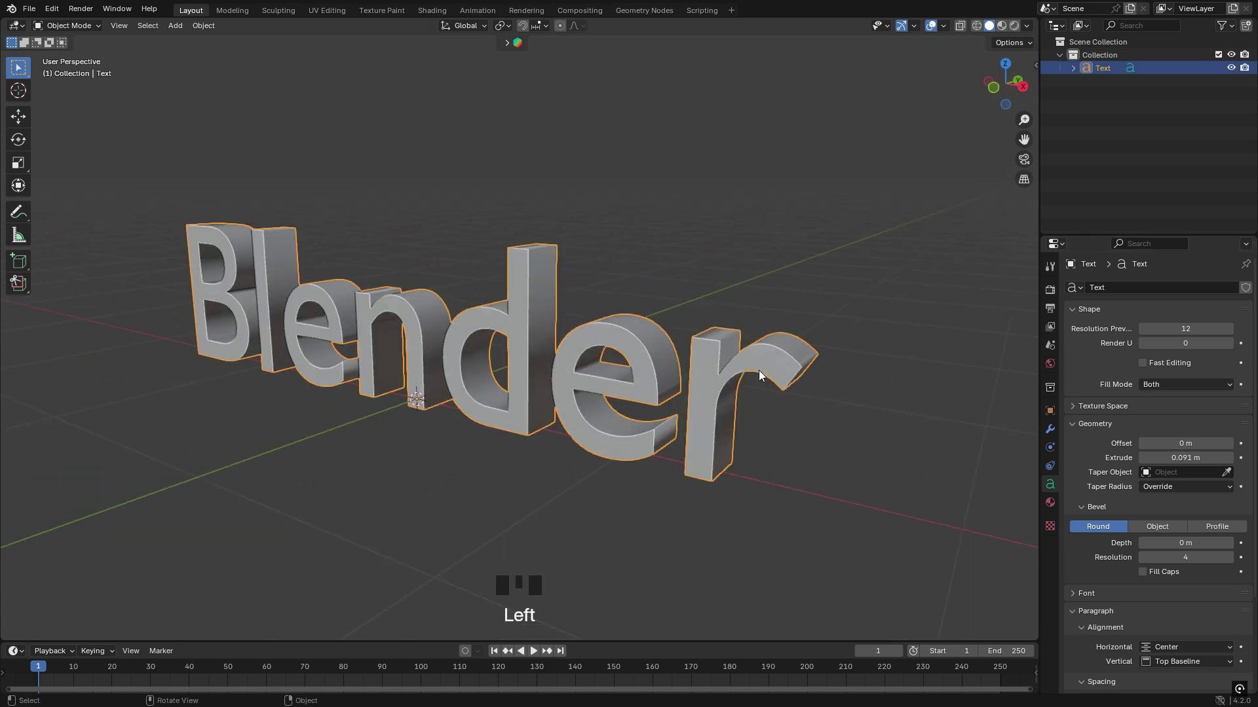
pyautogui.click(1165, 385)
pyautogui.hotkey('shift', 'd')
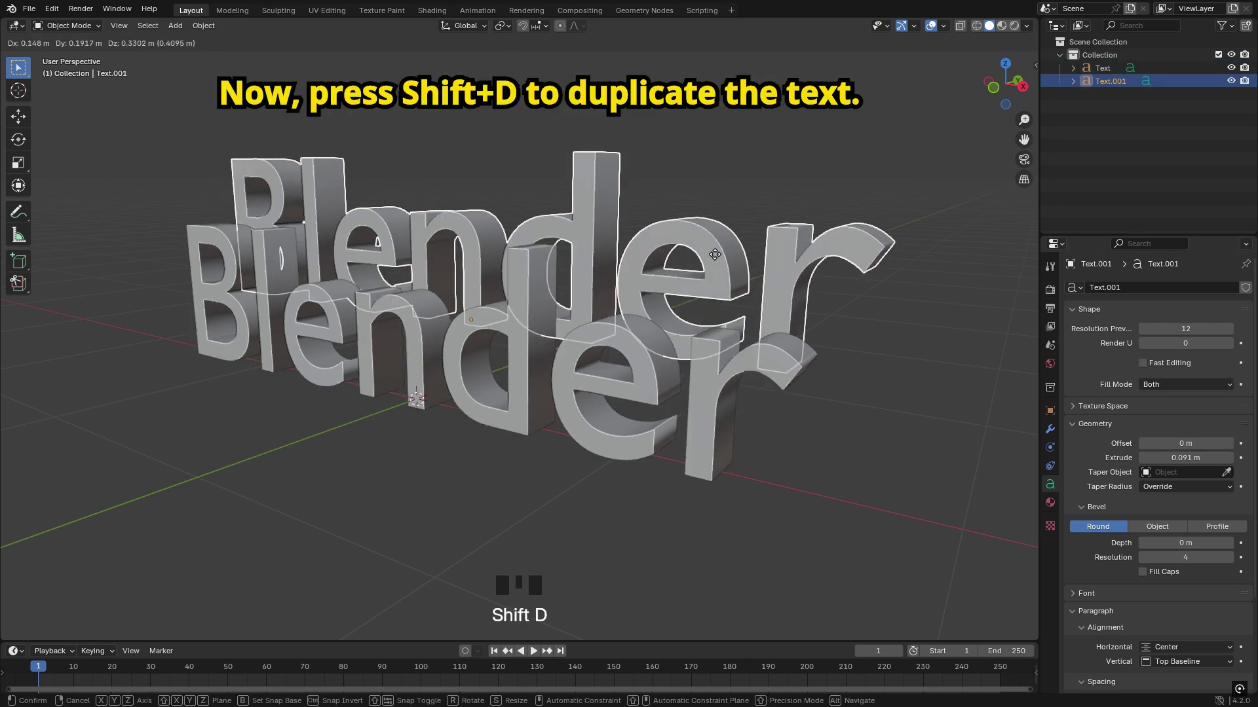
pyautogui.rightClick(716, 253)
# - Set the original text's fill mode to None and its bevel depth to 0.01 m
pyautogui.click(1100, 62)
pyautogui.click(1099, 65)
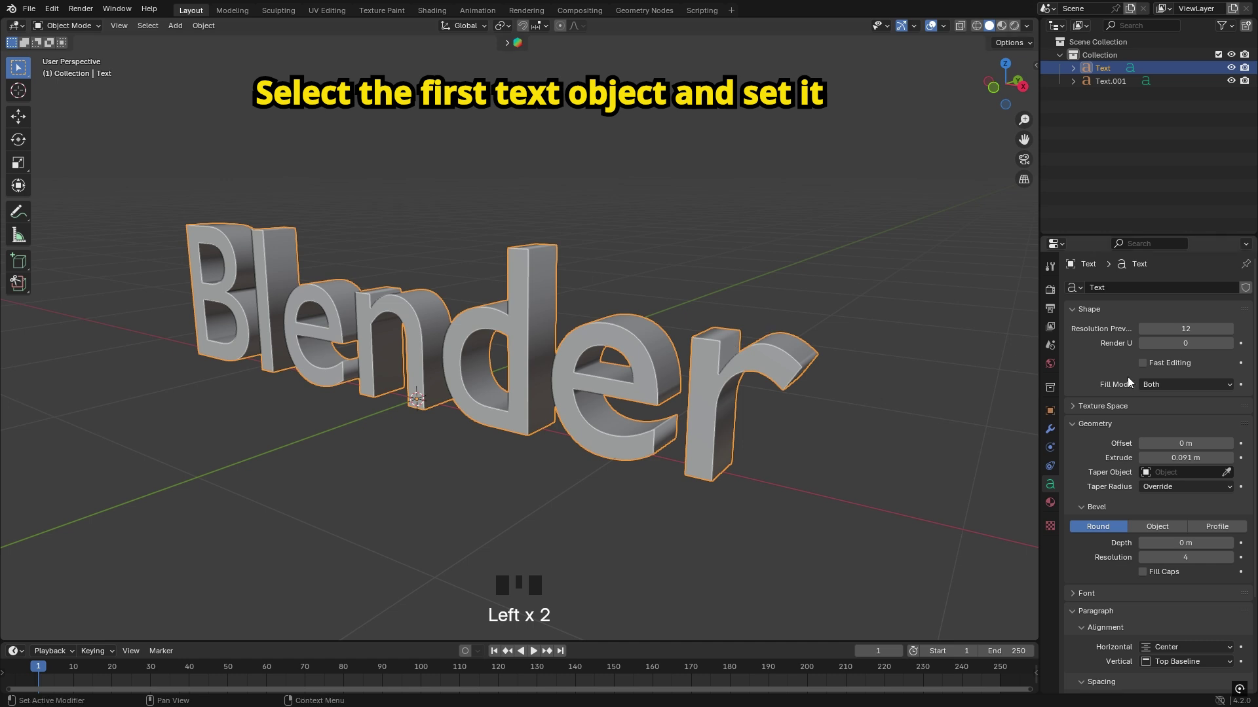
pyautogui.click(1167, 402)
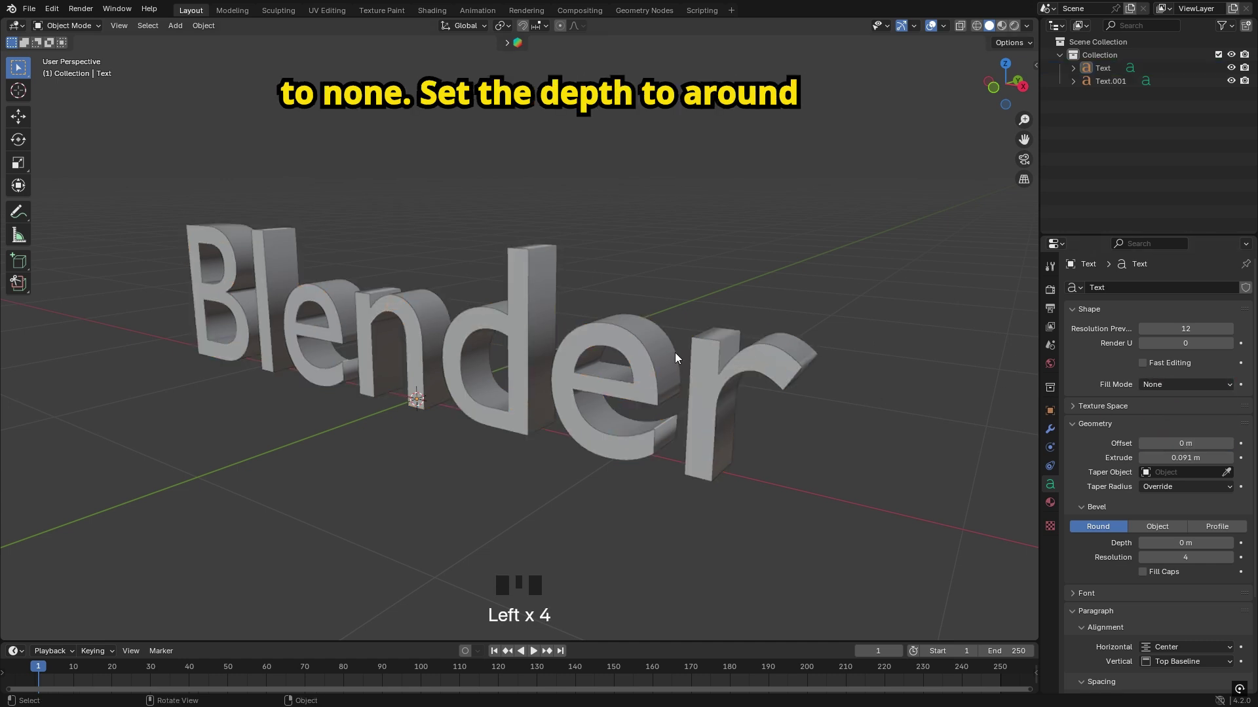
pyautogui.click(643, 329)
pyautogui.click(1108, 71)
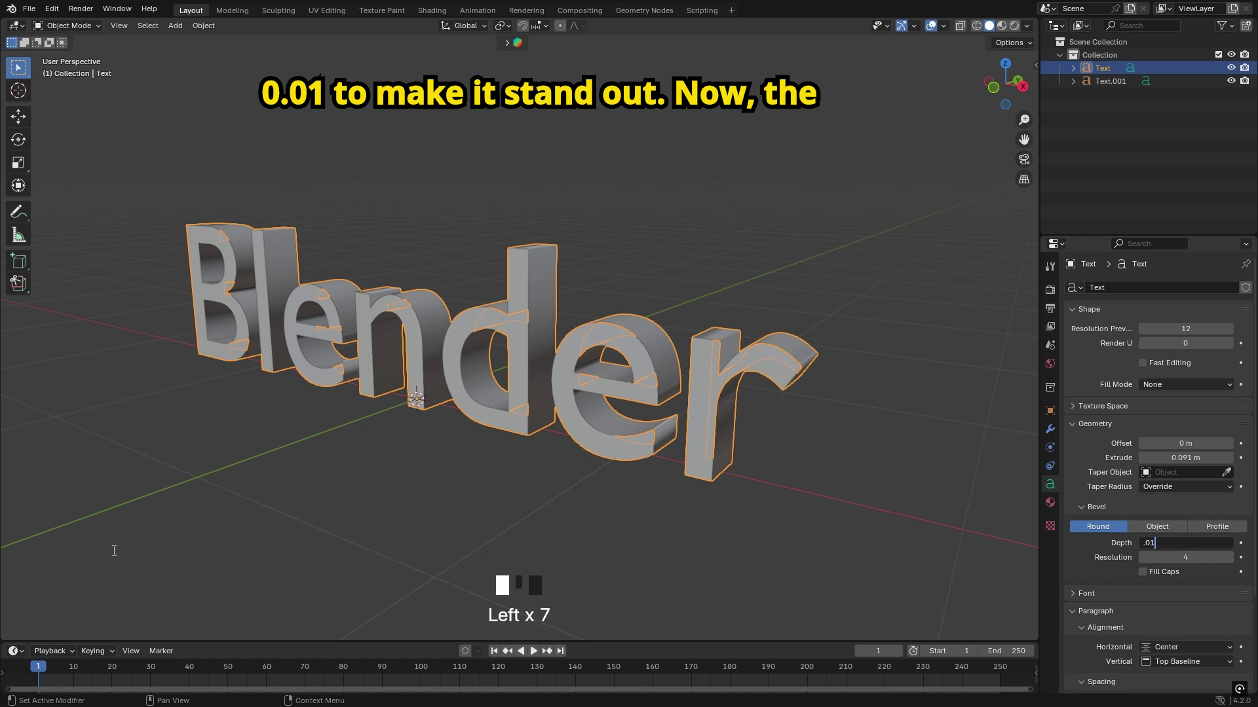
pyautogui.press('Return')
pyautogui.click(576, 154)
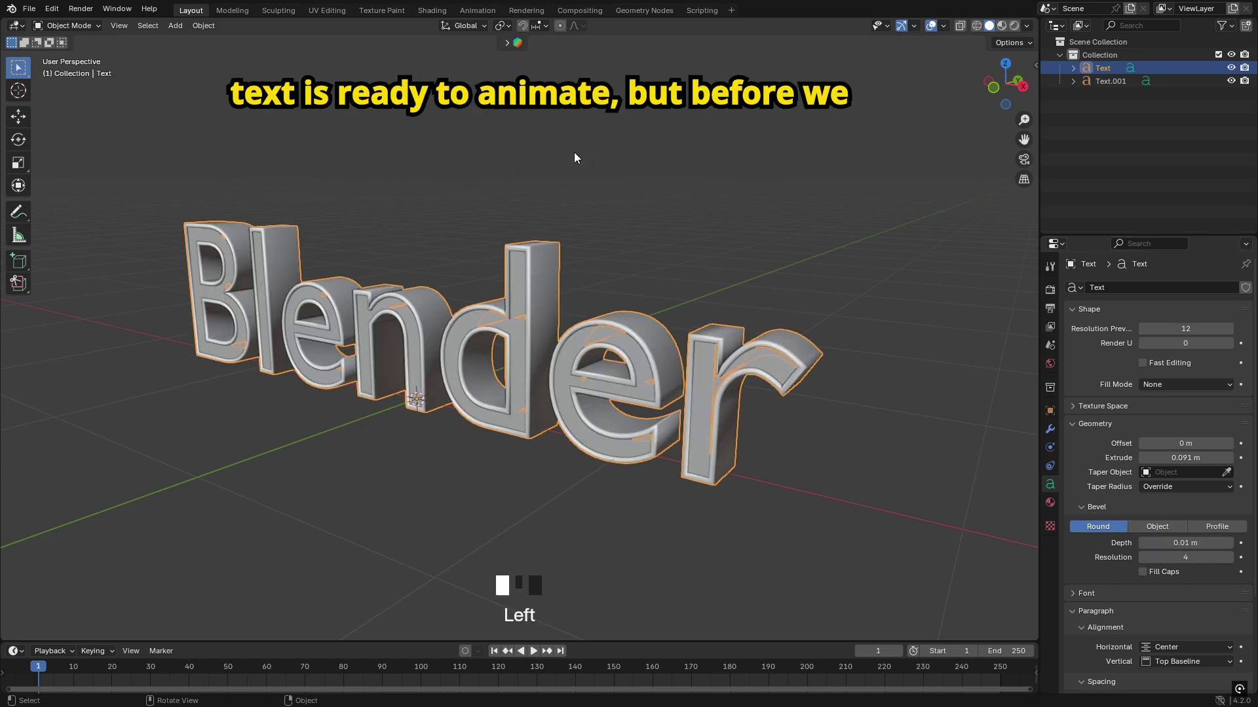
# - Try moving the filled duplicate away from the unfilled, bevelled original text
pyautogui.click(515, 334)
pyautogui.press('g')
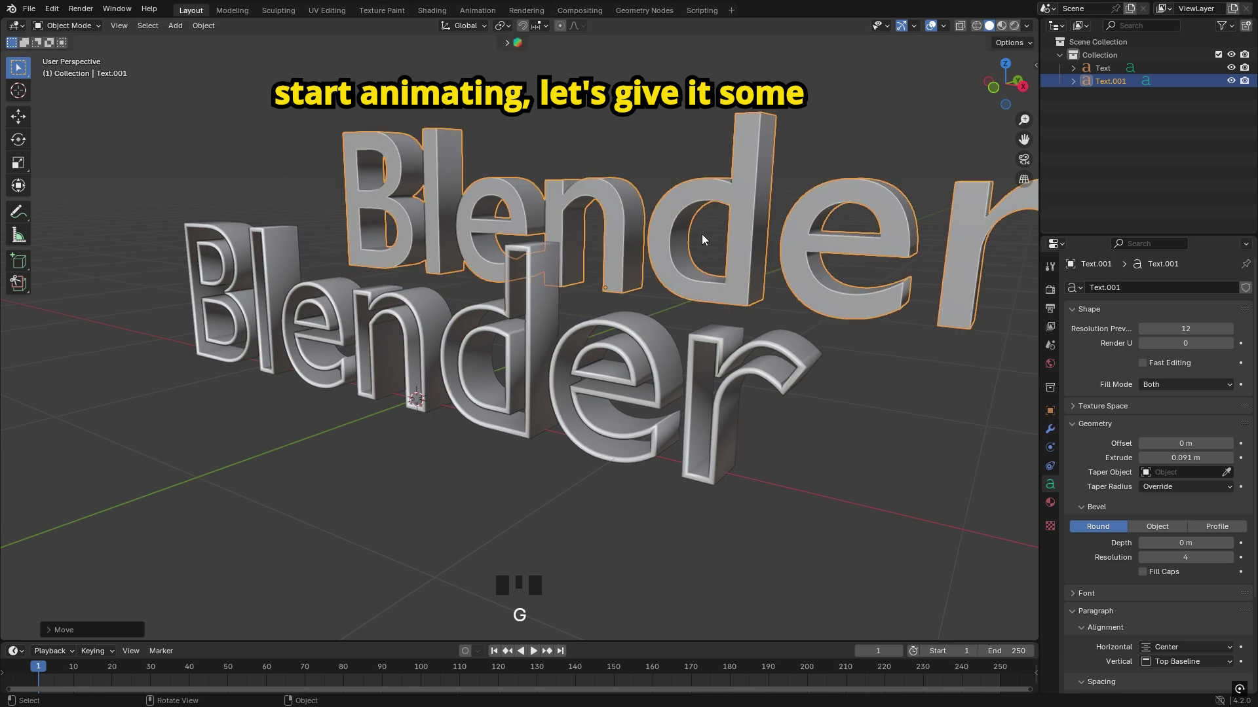
pyautogui.click(702, 234)
# - Switch the viewport to rendered shading
pyautogui.moveTo(702, 234)
pyautogui.mouseDown(button='middle')
pyautogui.moveTo(477, 313)
pyautogui.moveTo(619, 290)
pyautogui.moveTo(595, 203)
pyautogui.moveTo(584, 331)
pyautogui.moveTo(566, 371)
pyautogui.mouseUp(button='middle')
pyautogui.click(596, 202)
pyautogui.press('z')
pyautogui.click(552, 269)
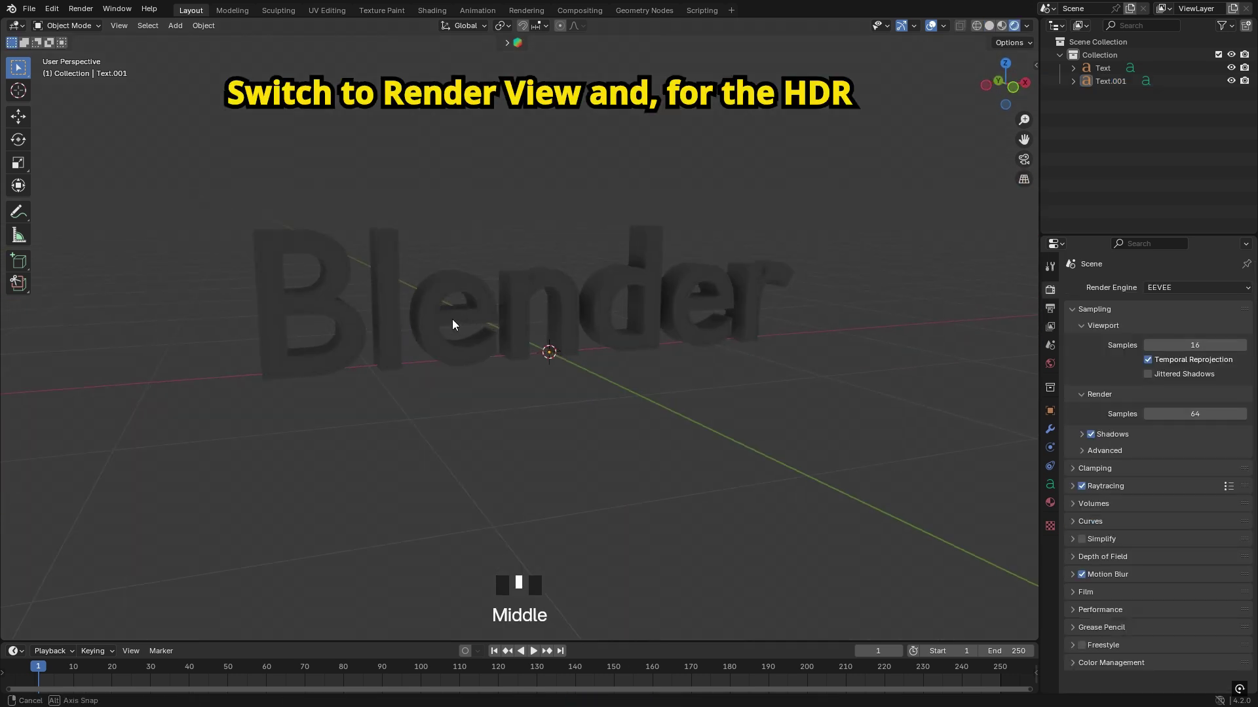
pyautogui.moveTo(452, 320)
pyautogui.mouseDown(button='middle')
pyautogui.moveTo(536, 338)
pyautogui.moveTo(469, 308)
pyautogui.moveTo(485, 275)
pyautogui.mouseUp(button='middle')
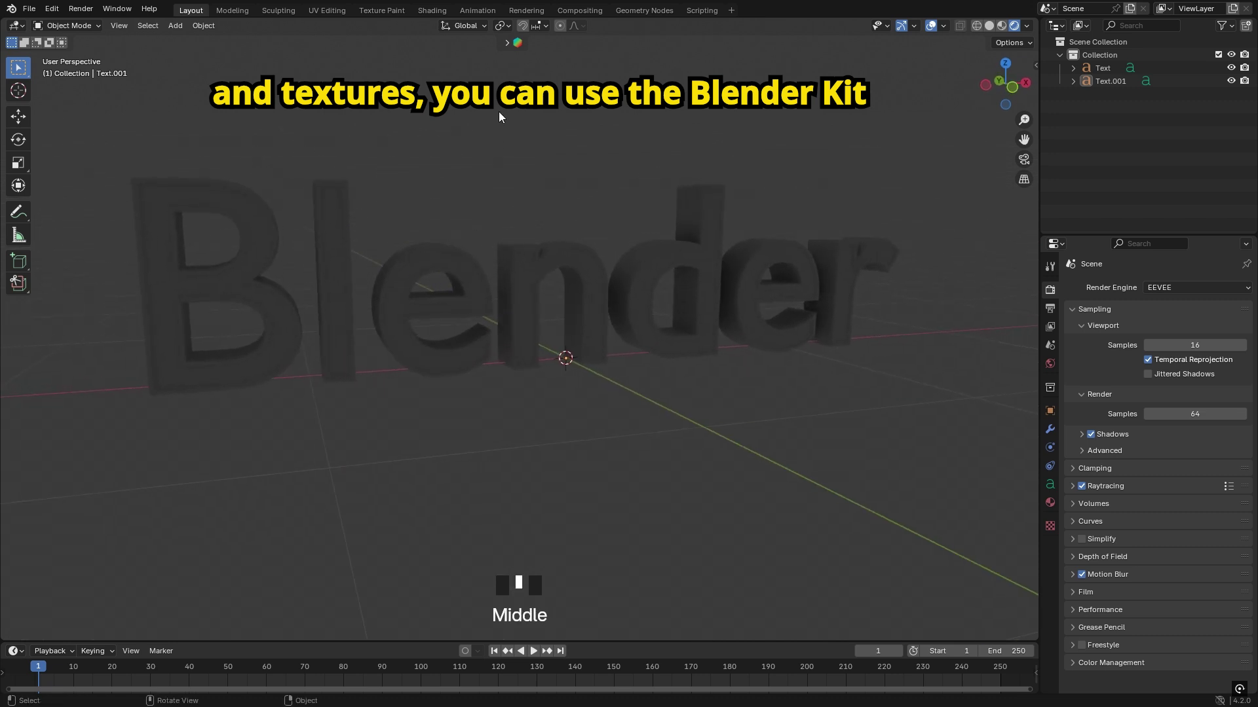
# - Search the BlenderKit HDRs for "Sky" and apply the Desert clear sky HDR to the scene
pyautogui.click(508, 42)
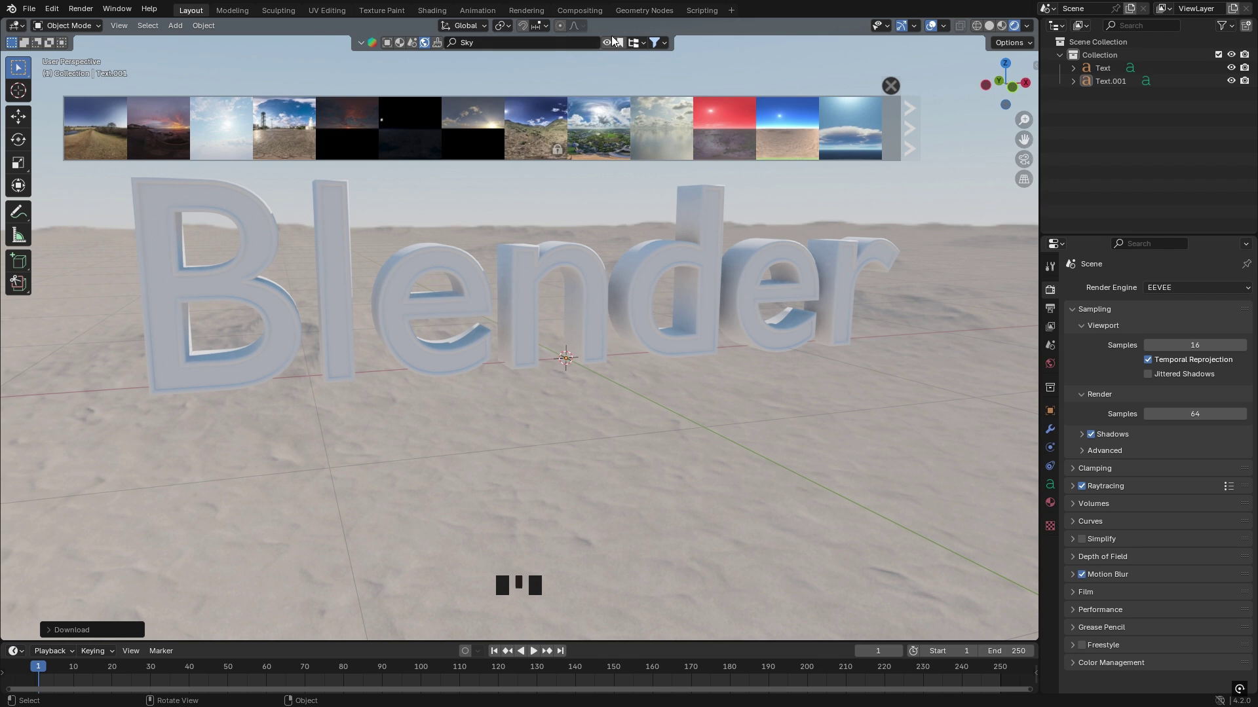
pyautogui.click(609, 40)
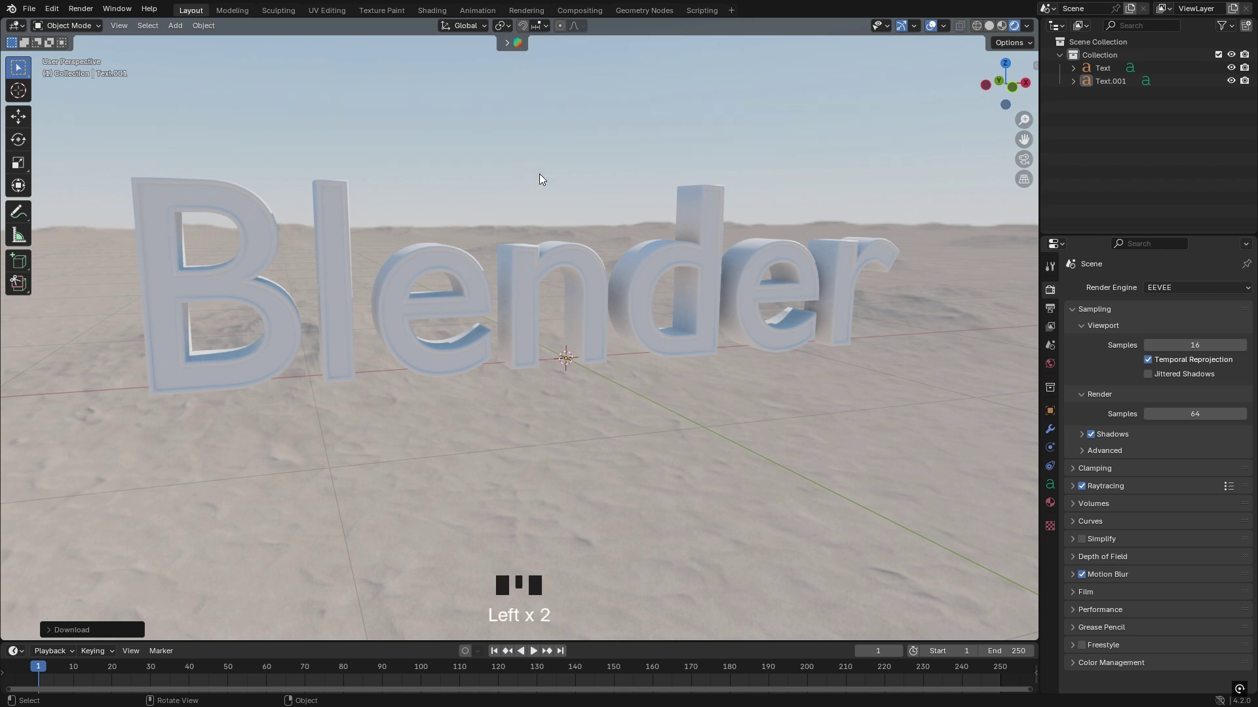
pyautogui.scroll(4, 533, 271)
pyautogui.moveTo(533, 271); pyautogui.dragTo(508, 275, button='middle')
pyautogui.scroll(-2, 564, 225)
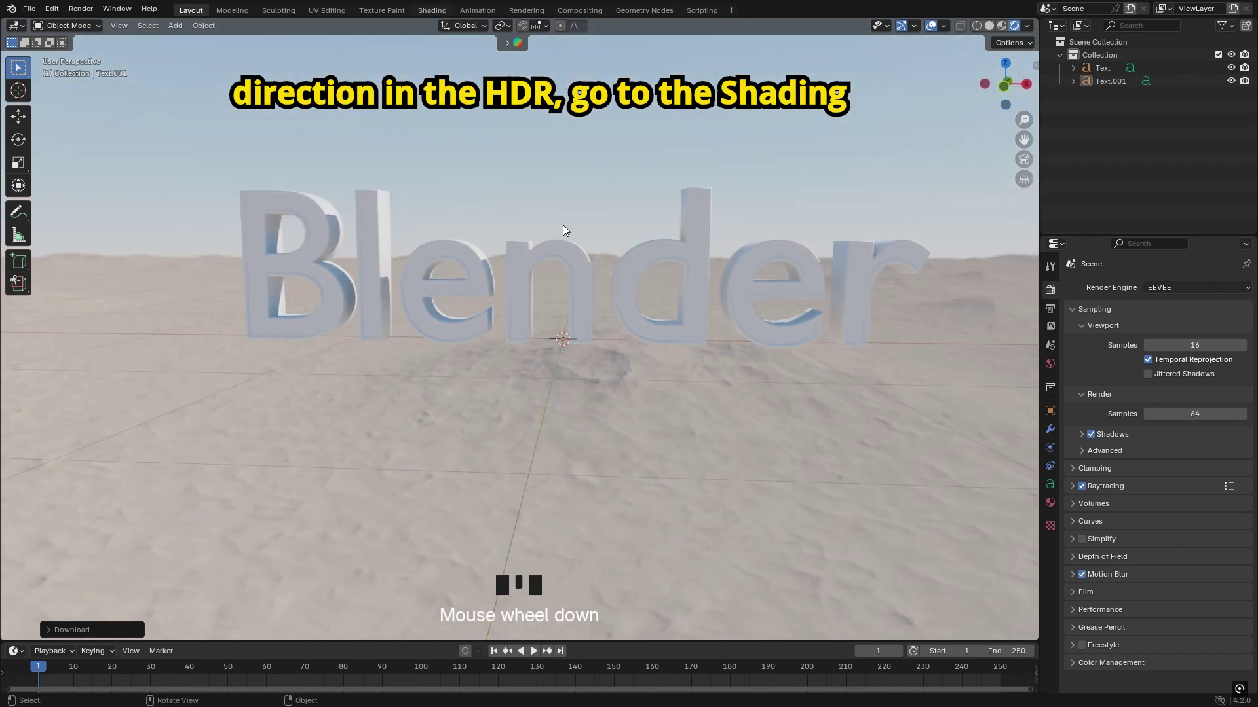
# - Open the Shading workspace and display the World node tree of the Desert clear sky environment
pyautogui.click(431, 9)
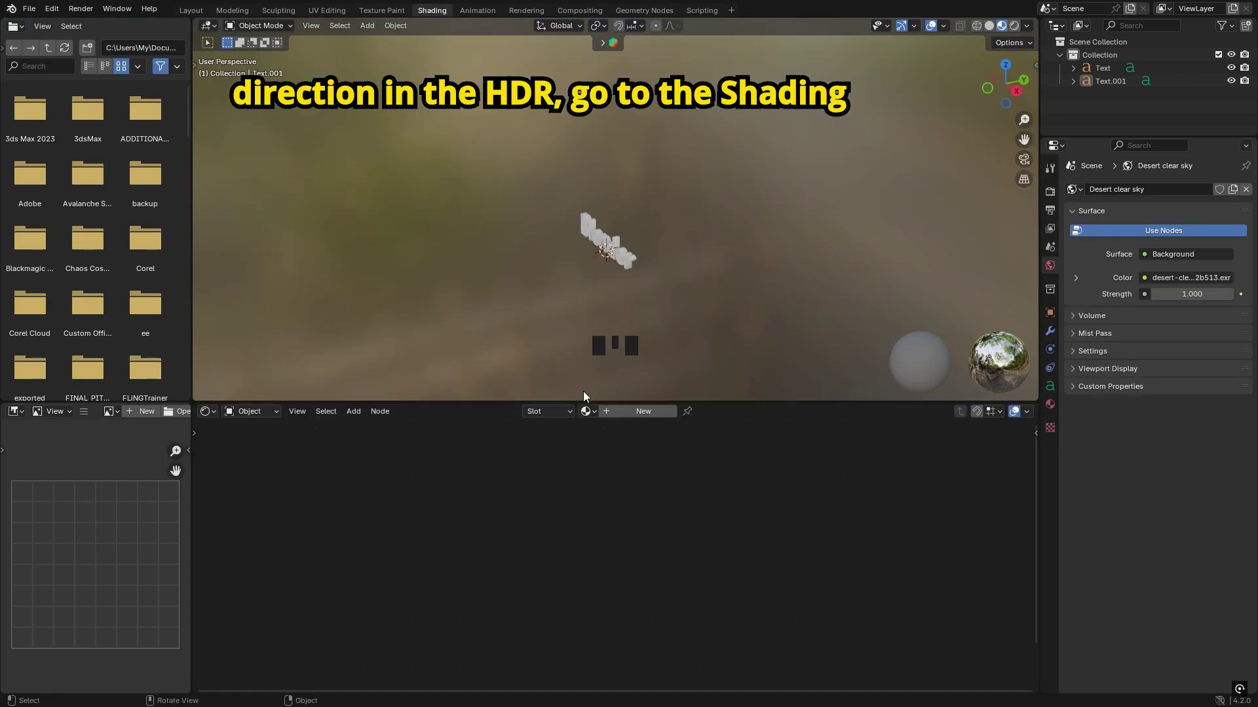
pyautogui.click(249, 410)
pyautogui.click(256, 456)
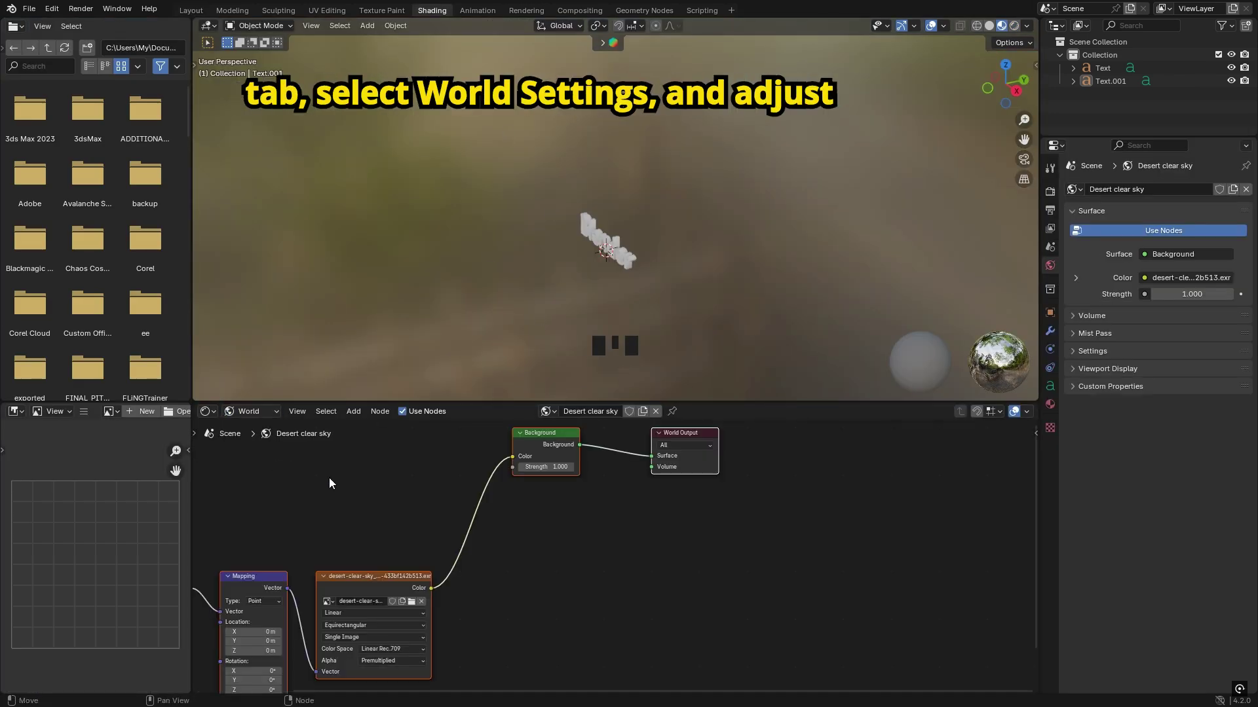
# - Set the Shading workspace's viewport to rendered shading and frame the Blender text against the sky
pyautogui.scroll(4, 585, 284)
pyautogui.press('z')
pyautogui.moveTo(557, 251); pyautogui.dragTo(579, 227, button='middle')
pyautogui.moveTo(389, 137); pyautogui.dragTo(866, 240)
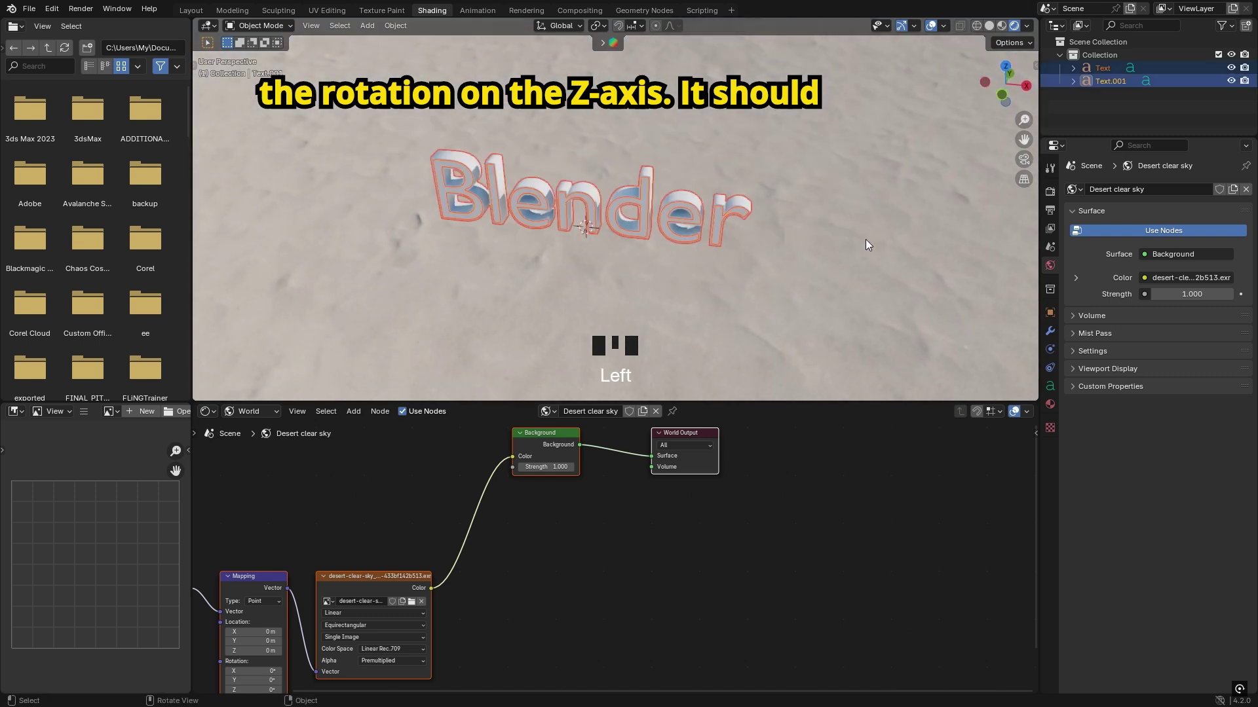
pyautogui.click(724, 275)
# - Rotate the sky environment by setting the Mapping node's Z rotation to about 41.4°
pyautogui.scroll(-4, 494, 576)
pyautogui.scroll(8, 383, 599)
pyautogui.keyDown('shift'); pyautogui.moveTo(378, 603); pyautogui.dragTo(566, 481, button='middle'); pyautogui.keyUp('shift')
pyautogui.scroll(2, 469, 600)
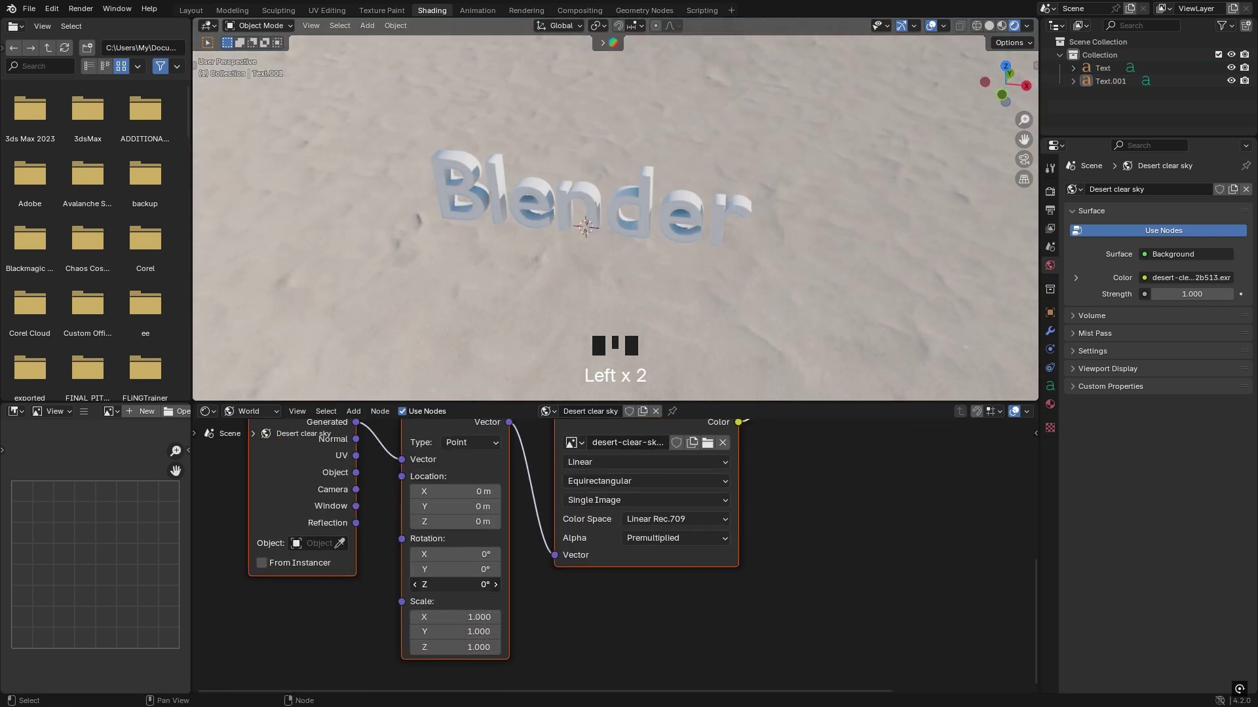
pyautogui.moveTo(460, 585); pyautogui.dragTo(564, 584)
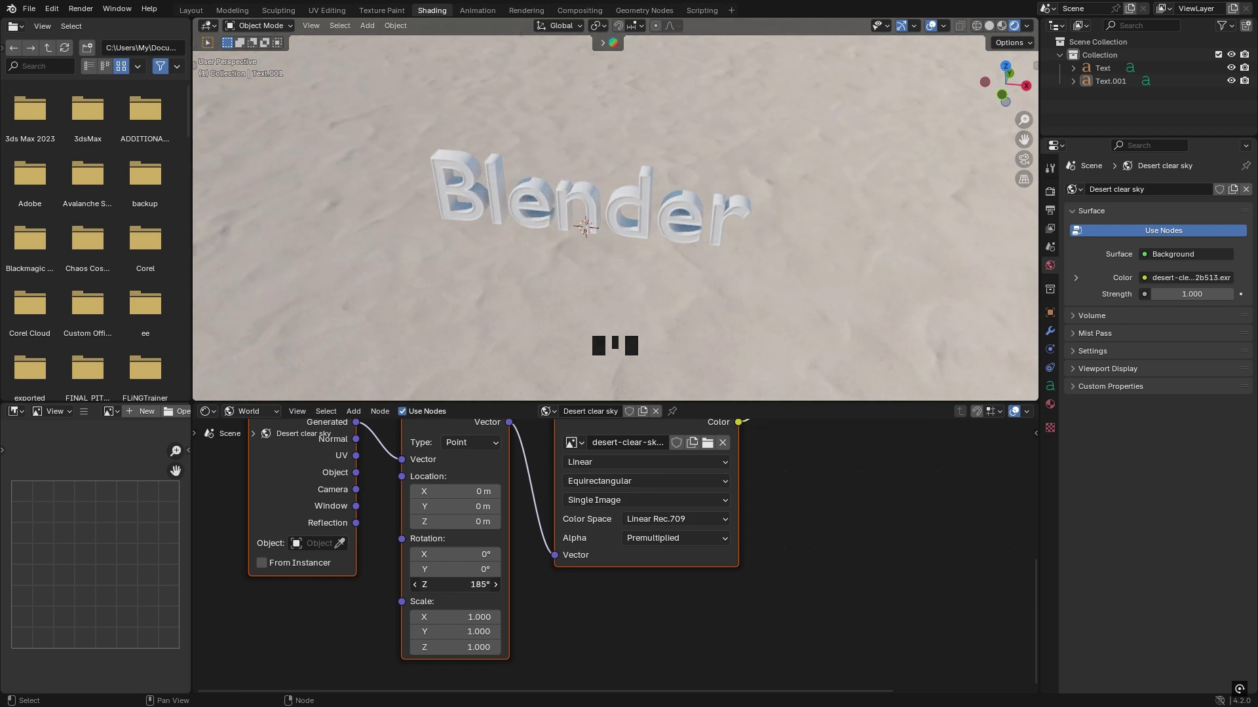
pyautogui.moveTo(295, 221); pyautogui.dragTo(587, 188, button='middle')
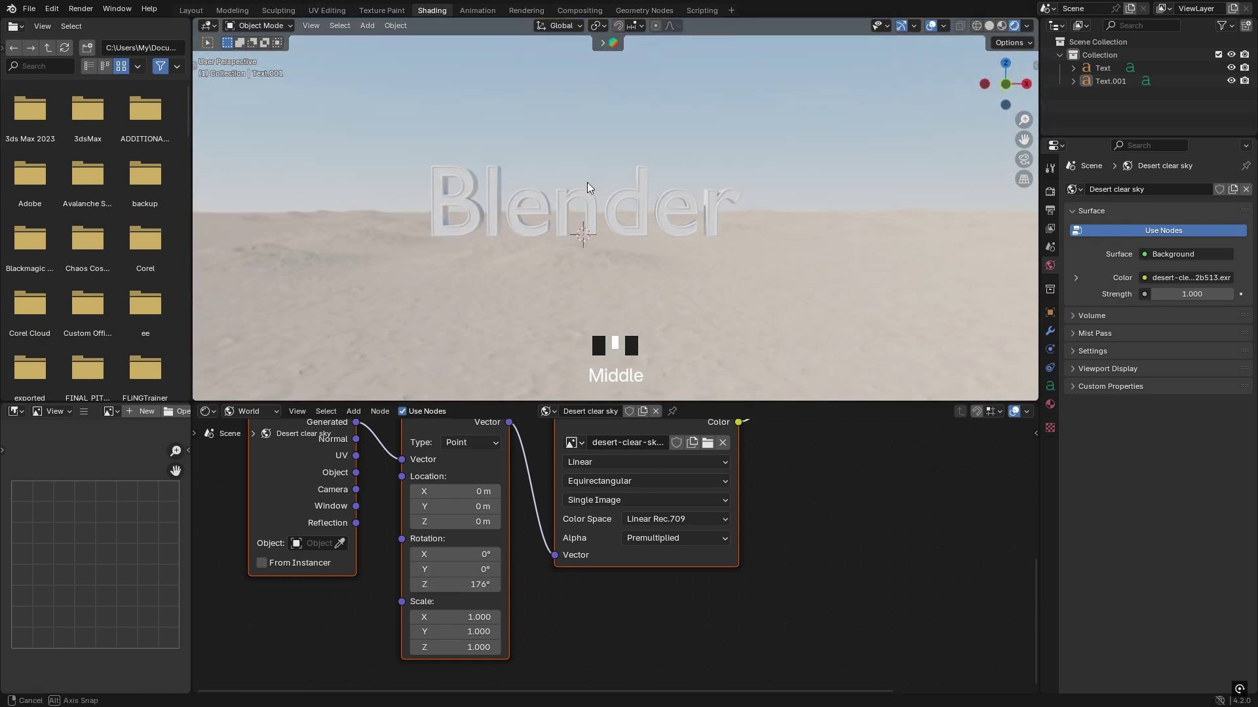
pyautogui.moveTo(450, 195); pyautogui.dragTo(453, 211, button='middle')
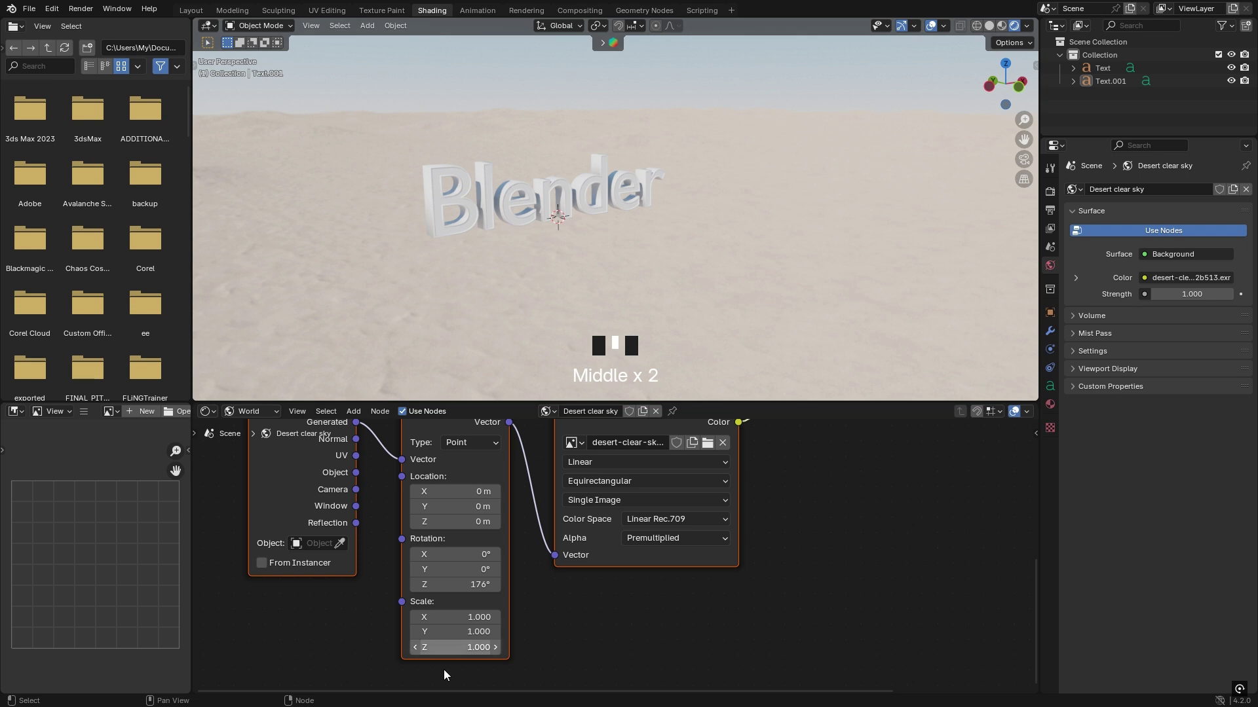
pyautogui.moveTo(456, 584); pyautogui.dragTo(392, 584)
pyautogui.scroll(3, 590, 169)
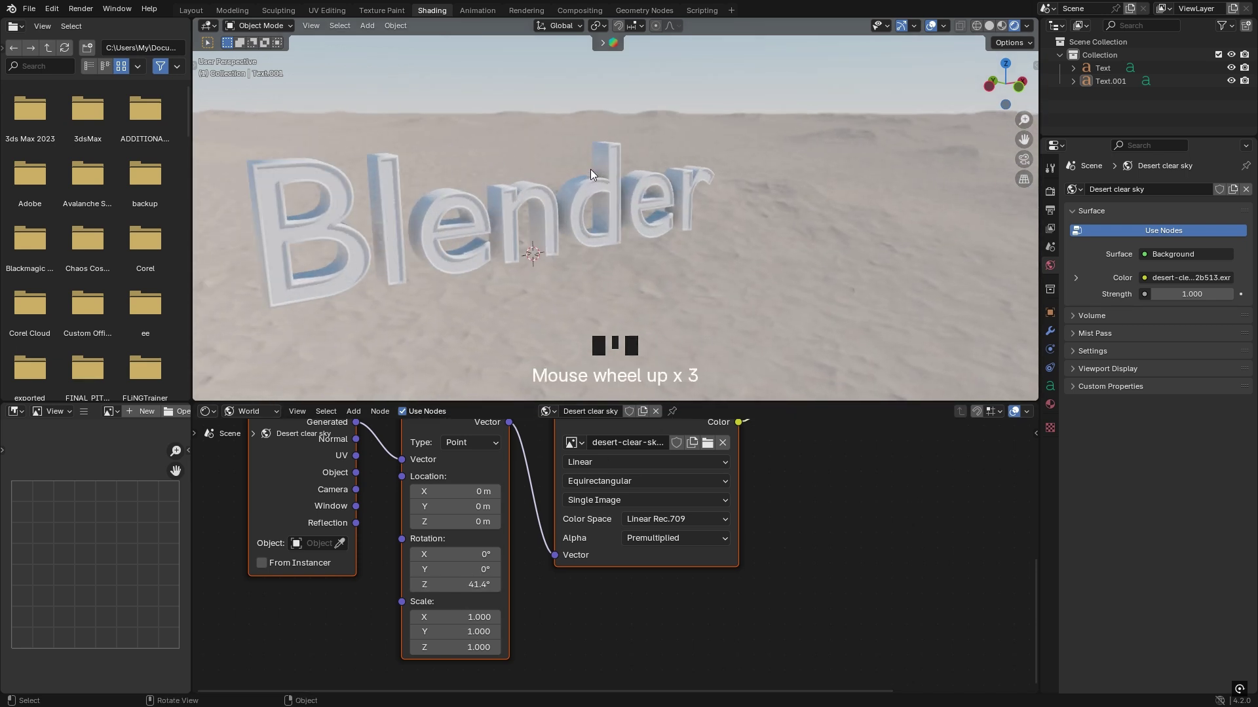
pyautogui.moveTo(591, 169); pyautogui.dragTo(545, 179, button='middle')
# - In the Layout workspace, search BlenderKit materials for "Golden color" and apply Golden Honeycomb to the original bevelled text
pyautogui.click(191, 10)
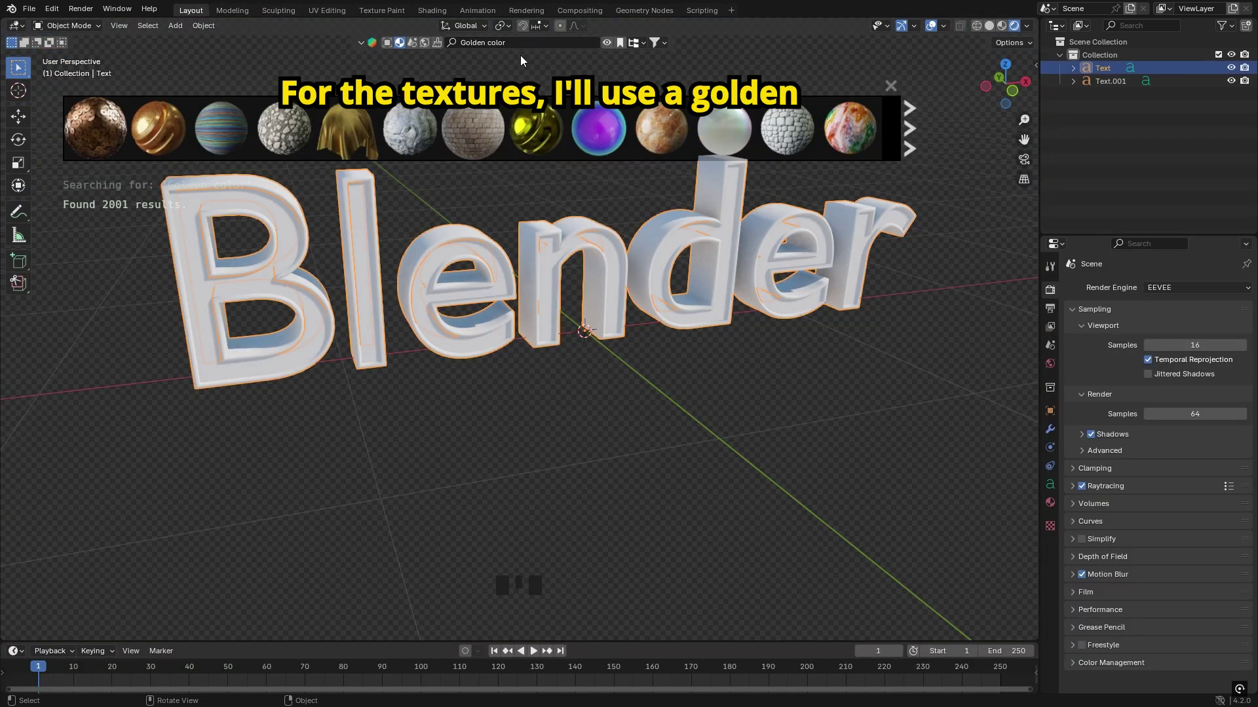
pyautogui.moveTo(124, 106)
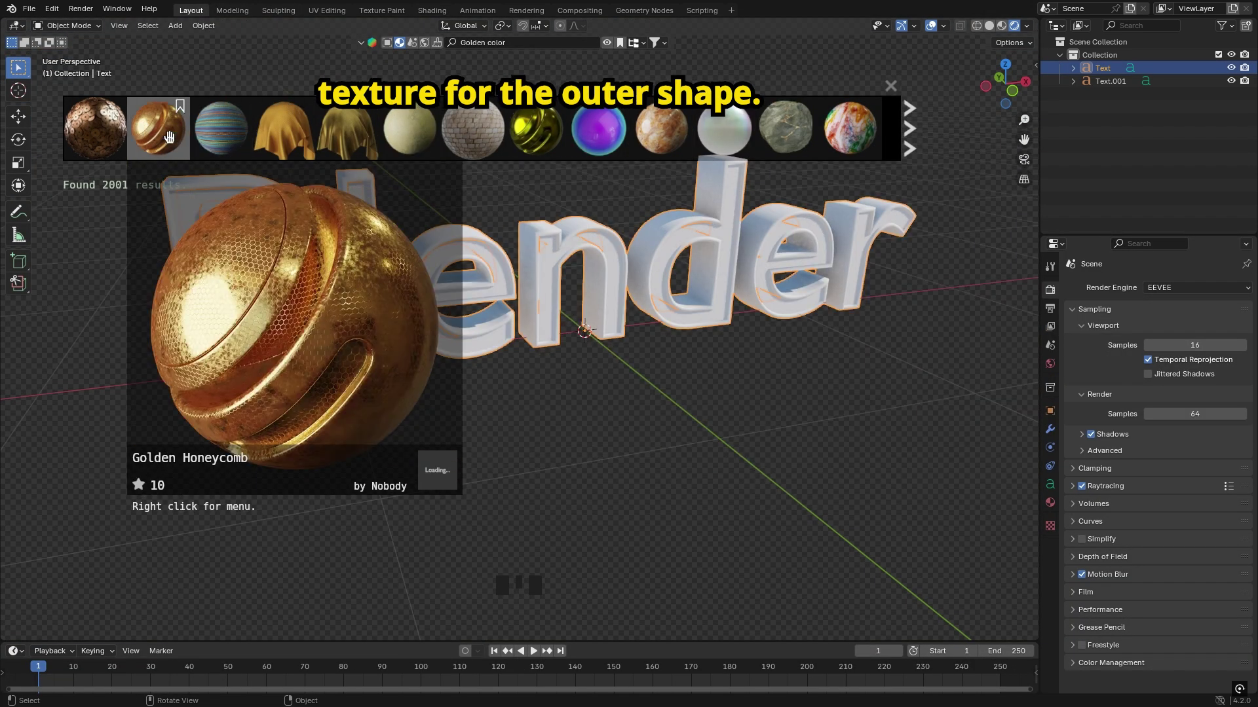
pyautogui.click(157, 128)
pyautogui.moveTo(236, 216); pyautogui.dragTo(327, 220, button='middle')
pyautogui.moveTo(328, 219); pyautogui.dragTo(419, 229, button='middle')
pyautogui.click(607, 43)
pyautogui.click(361, 43)
# - Convert the original golden text object to a mesh
pyautogui.press('Tab')
pyautogui.press('Tab')
pyautogui.rightClick(167, 229)
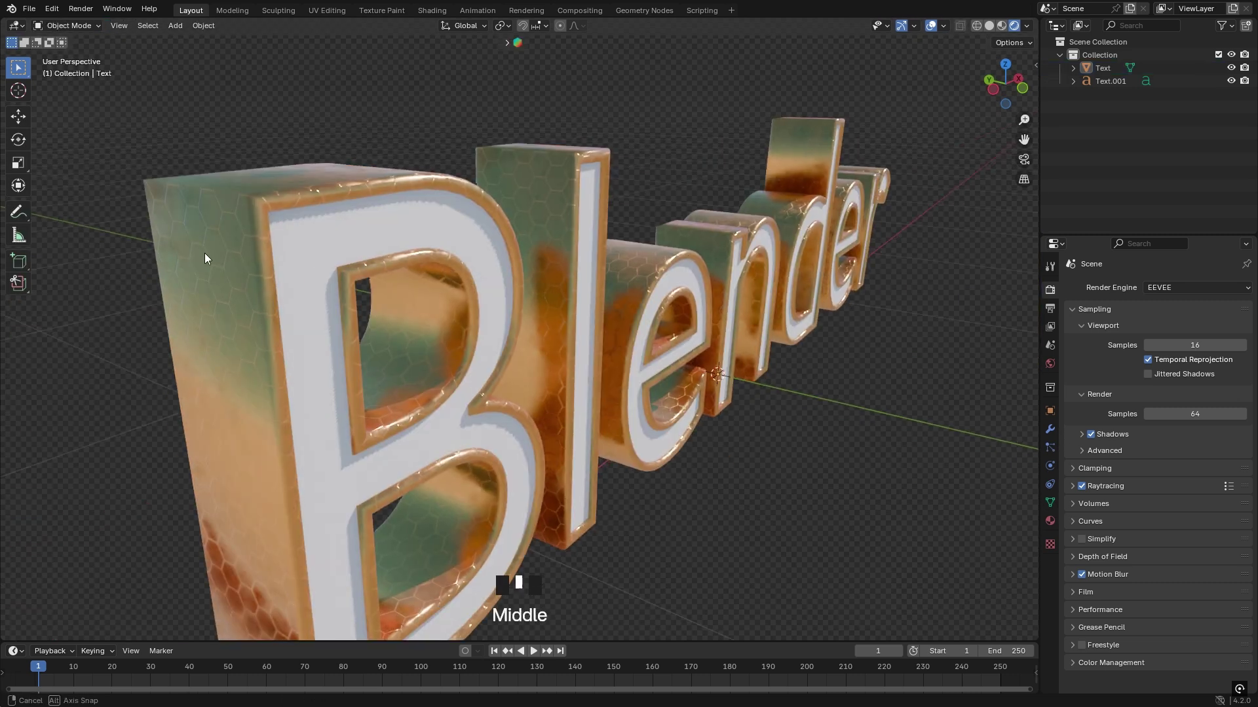
pyautogui.moveTo(205, 253); pyautogui.dragTo(544, 316, button='middle')
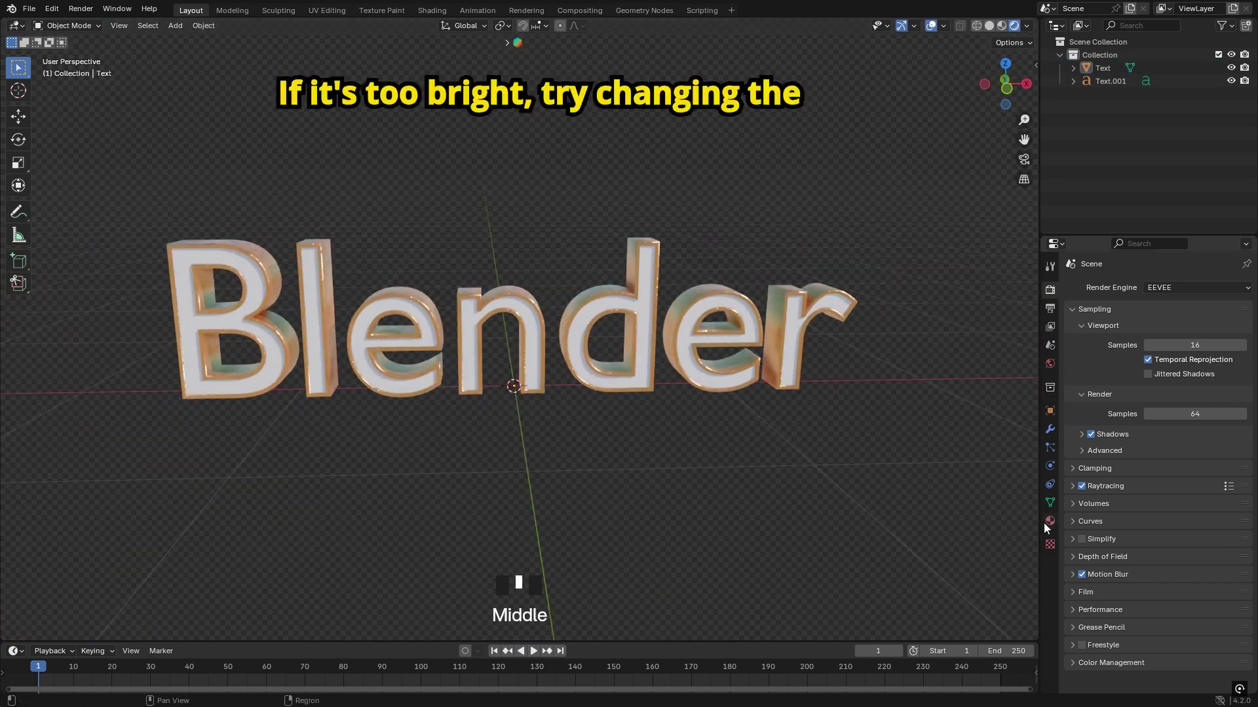
# - Try lowering the Desert clear sky world's background strength to 0.450
pyautogui.click(1050, 364)
pyautogui.keyDown('shift'); pyautogui.moveTo(1192, 391); pyautogui.dragTo(1173, 391); pyautogui.keyUp('shift')
pyautogui.scroll(4, 519, 327)
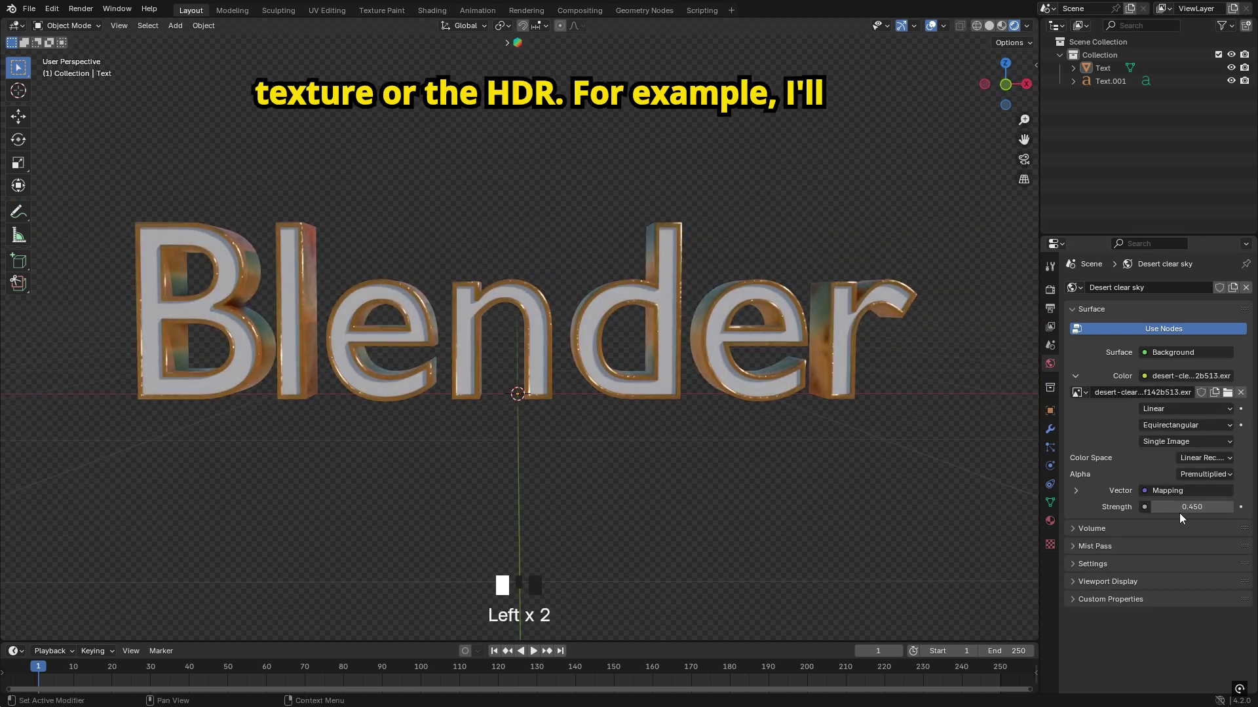
pyautogui.click(1076, 376)
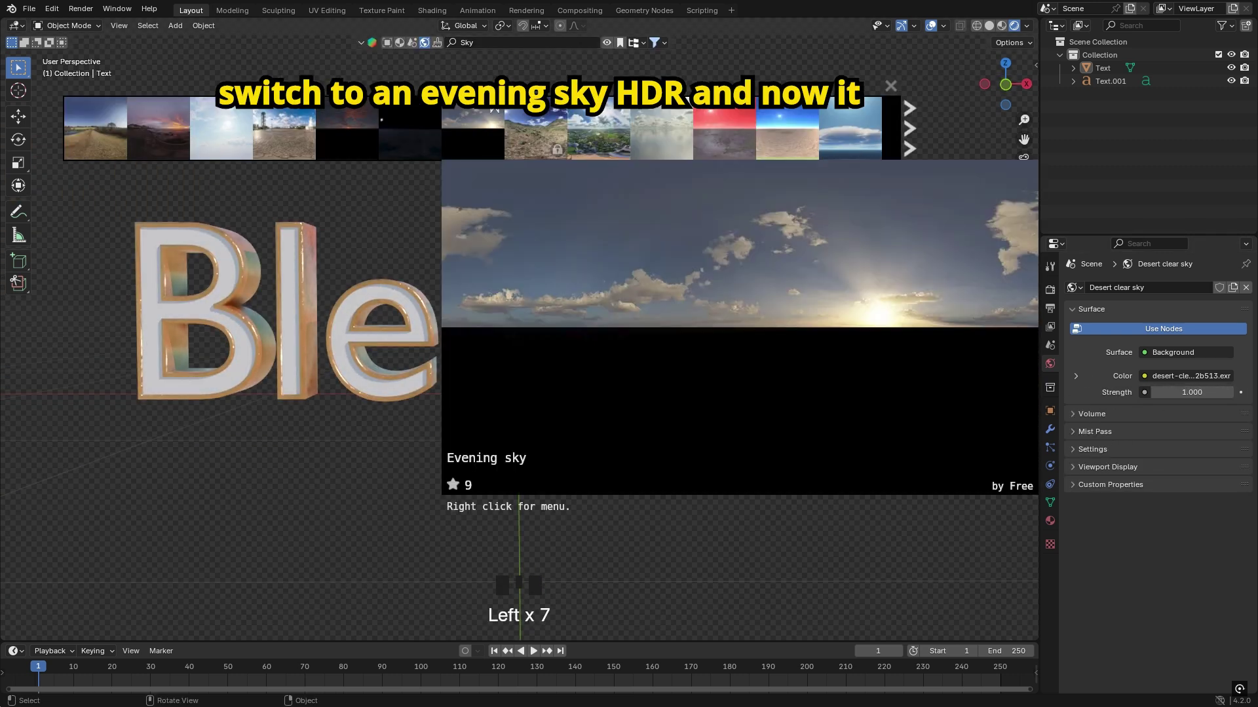
# - Replace the world's HDR with Evening sky from the BlenderKit sky results
pyautogui.click(458, 144)
pyautogui.click(458, 175)
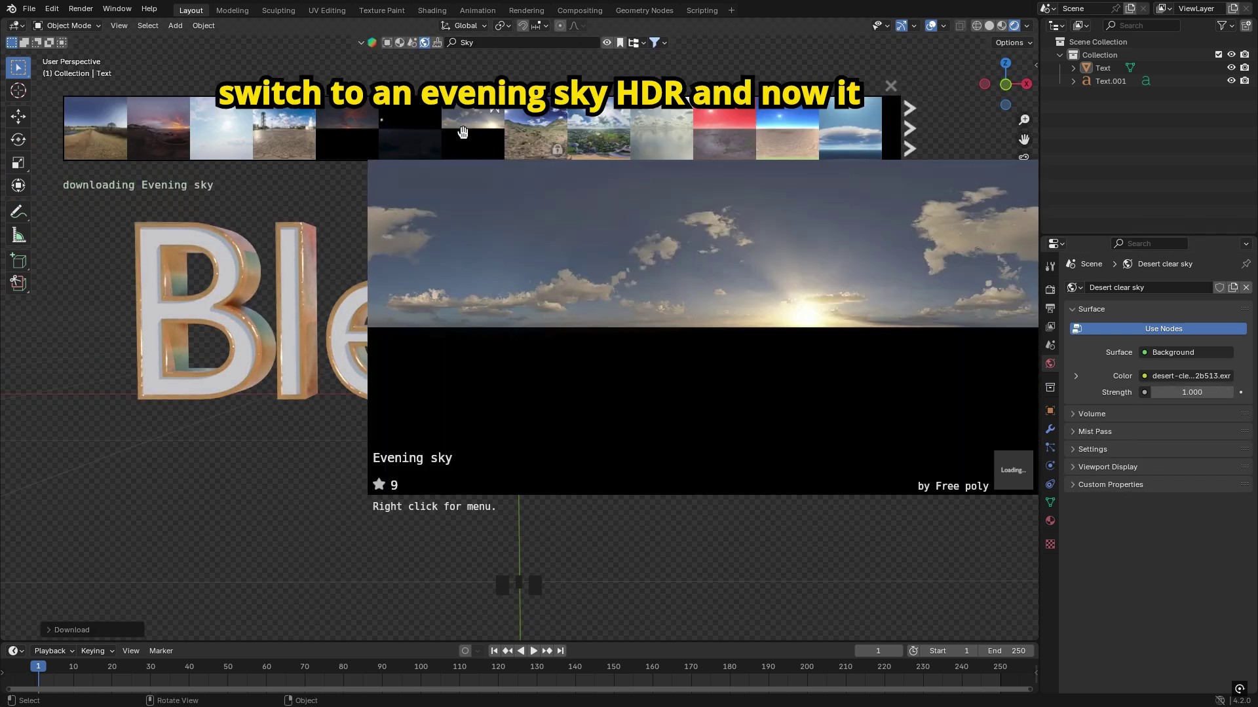
pyautogui.click(362, 44)
# - Set the Evening sky world's background strength to 1.5
pyautogui.moveTo(529, 284); pyautogui.dragTo(588, 340, button='middle')
pyautogui.click(589, 341)
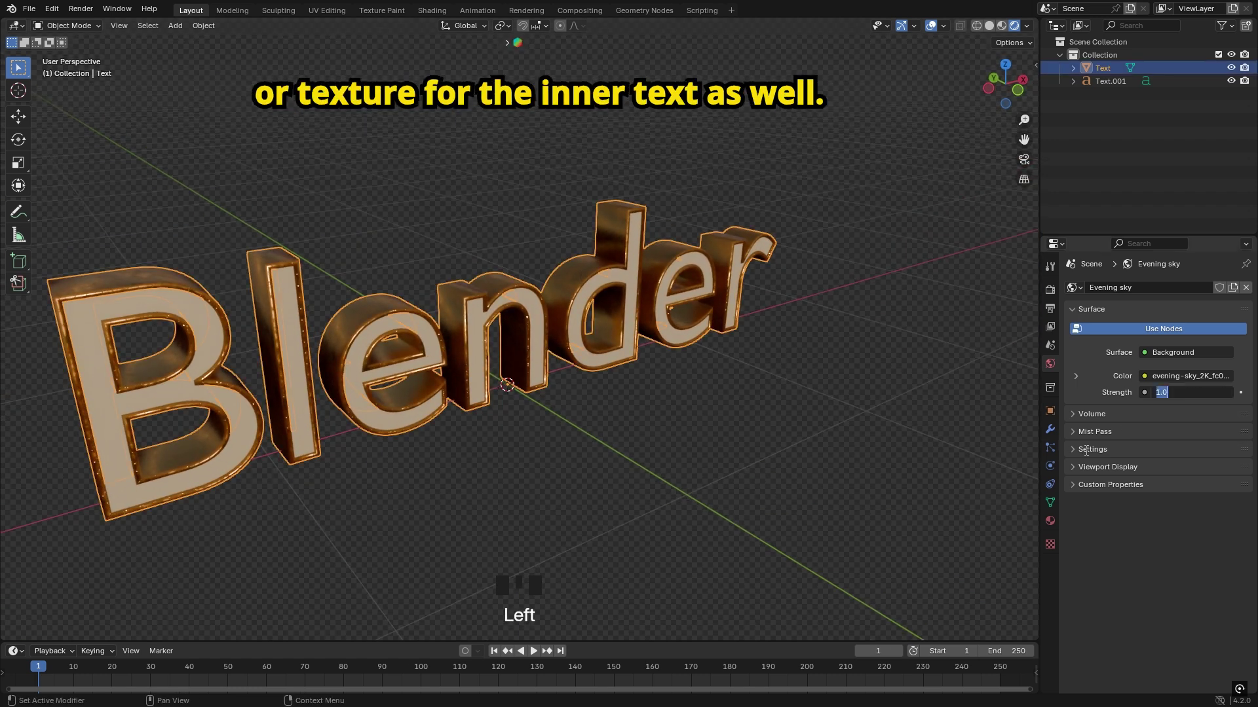
pyautogui.write('5')
pyautogui.press('Return')
# - Select the inner text object and convert it to a mesh
pyautogui.moveTo(387, 393); pyautogui.dragTo(333, 395, button='middle')
pyautogui.click(416, 316)
pyautogui.rightClick(415, 316)
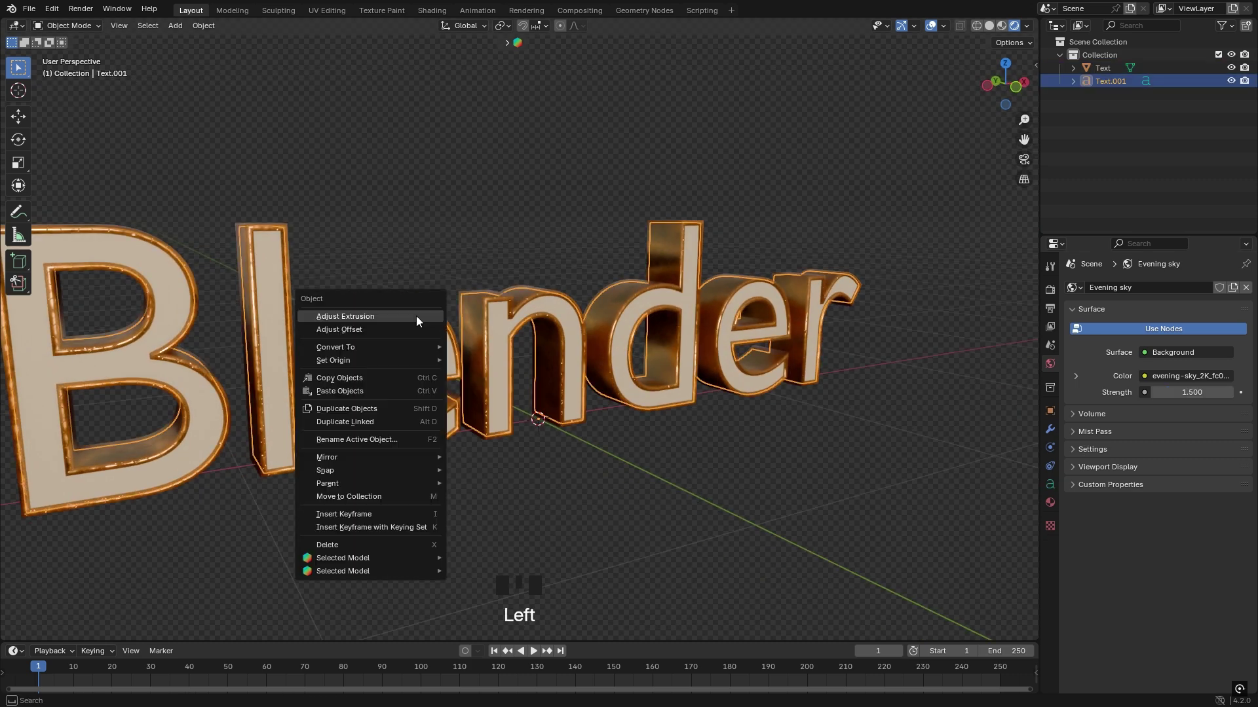
pyautogui.click(478, 361)
# - Search BlenderKit materials for "Marble drak" and apply a black marble material to the inner text
pyautogui.click(507, 42)
pyautogui.click(401, 44)
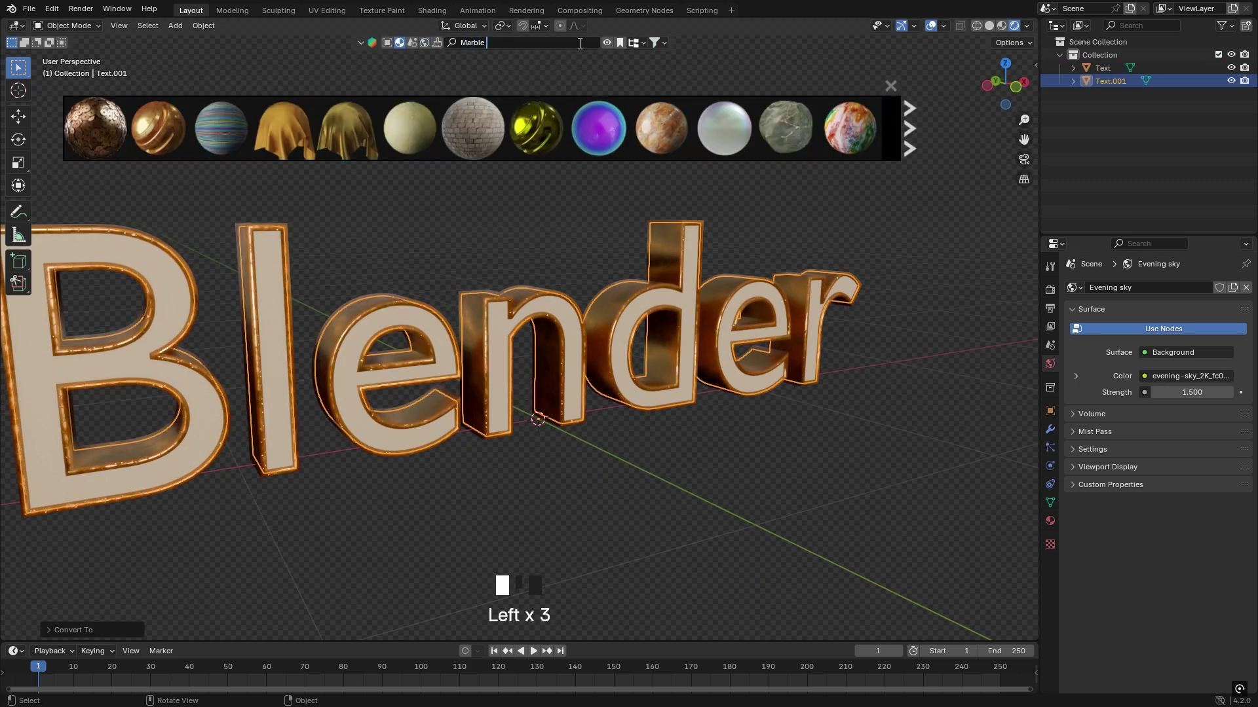
pyautogui.write('gold')
pyautogui.press('Return')
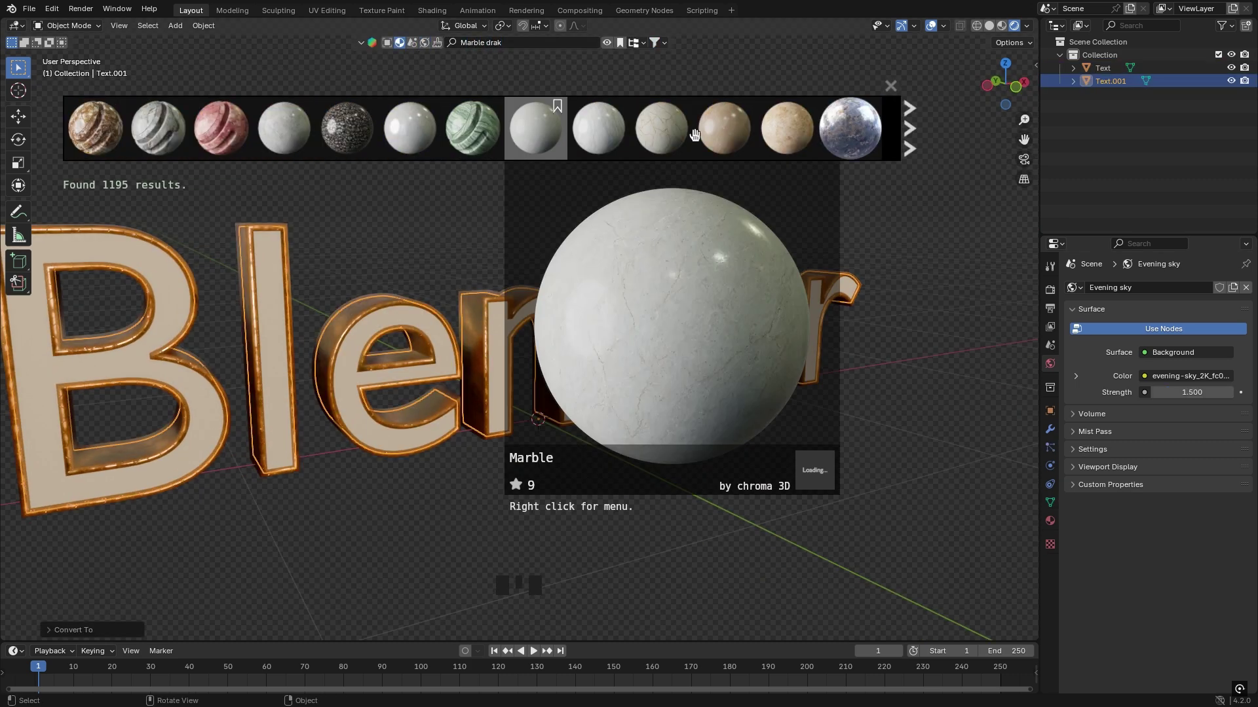
pyautogui.click(909, 125)
pyautogui.click(909, 125)
pyautogui.click(412, 127)
pyautogui.click(361, 43)
# - Separate the inner text mesh into individual objects by loose parts
pyautogui.moveTo(508, 298); pyautogui.dragTo(449, 293, button='middle')
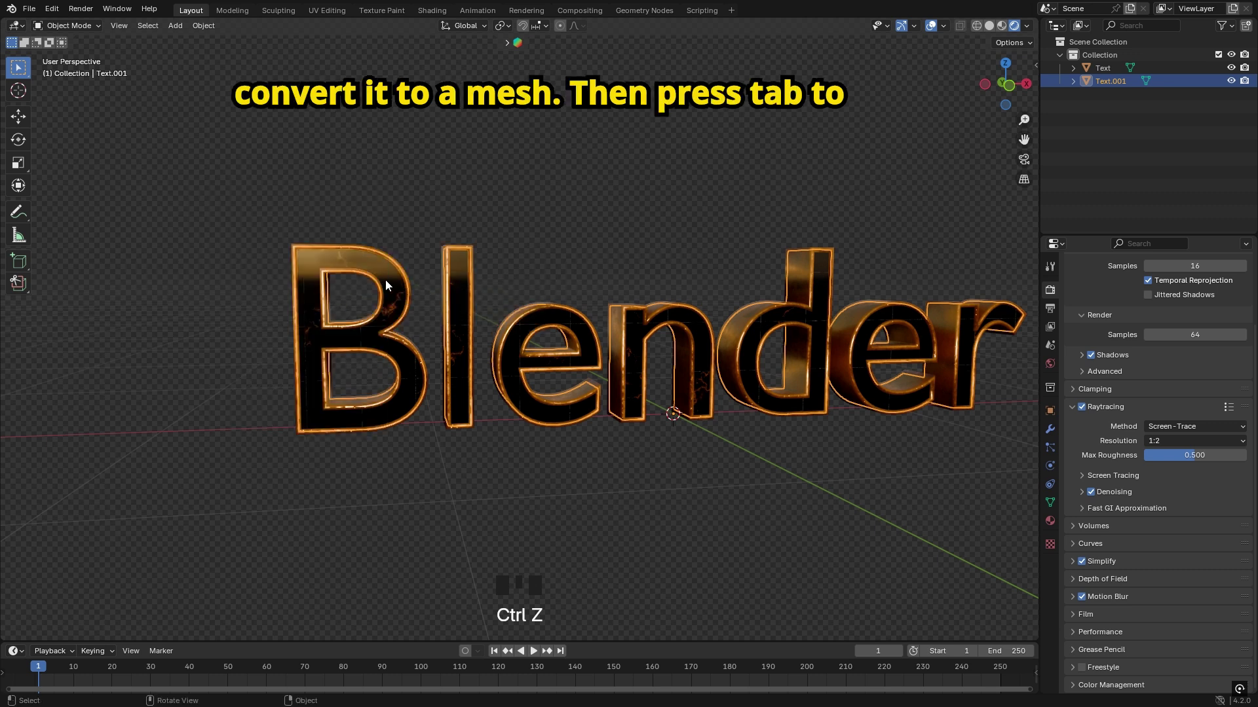
pyautogui.press('Tab')
pyautogui.moveTo(385, 280)
pyautogui.mouseDown(button='middle')
pyautogui.moveTo(612, 328)
pyautogui.moveTo(392, 297)
pyautogui.mouseUp(button='middle')
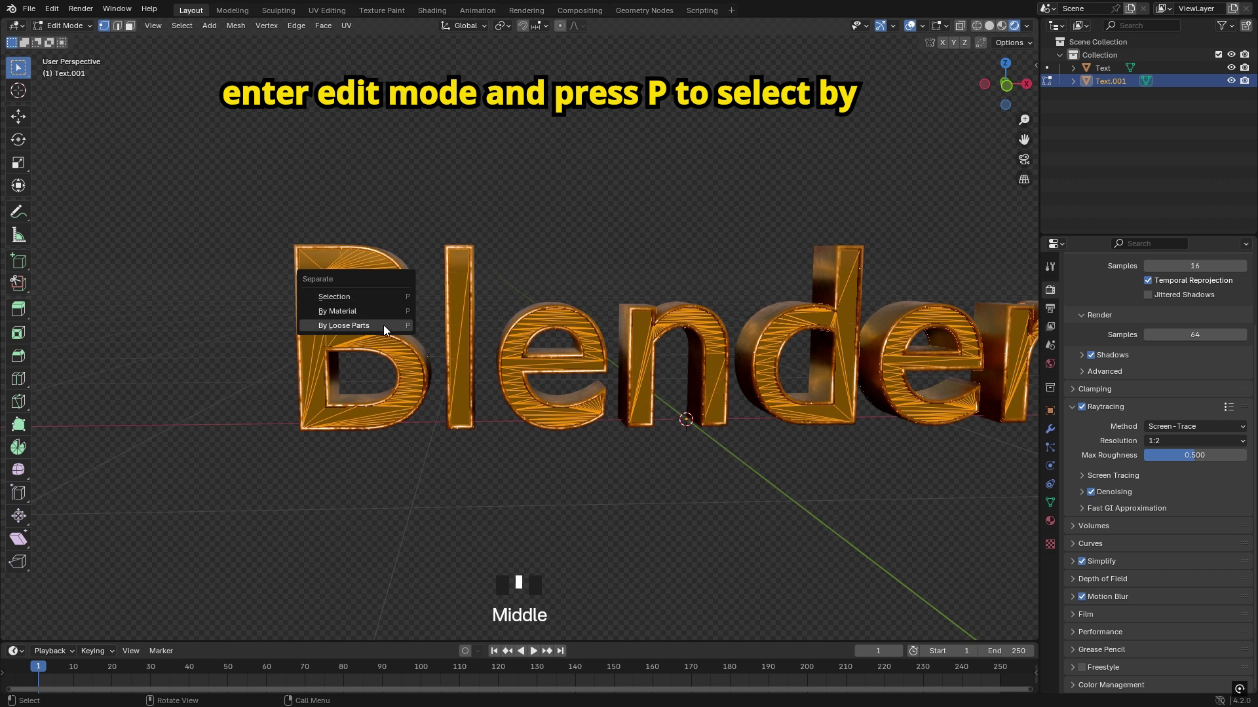
pyautogui.click(385, 330)
pyautogui.press('Tab')
# - Test the separation by moving the inner B up out of its outline, and undo the move
pyautogui.click(374, 278)
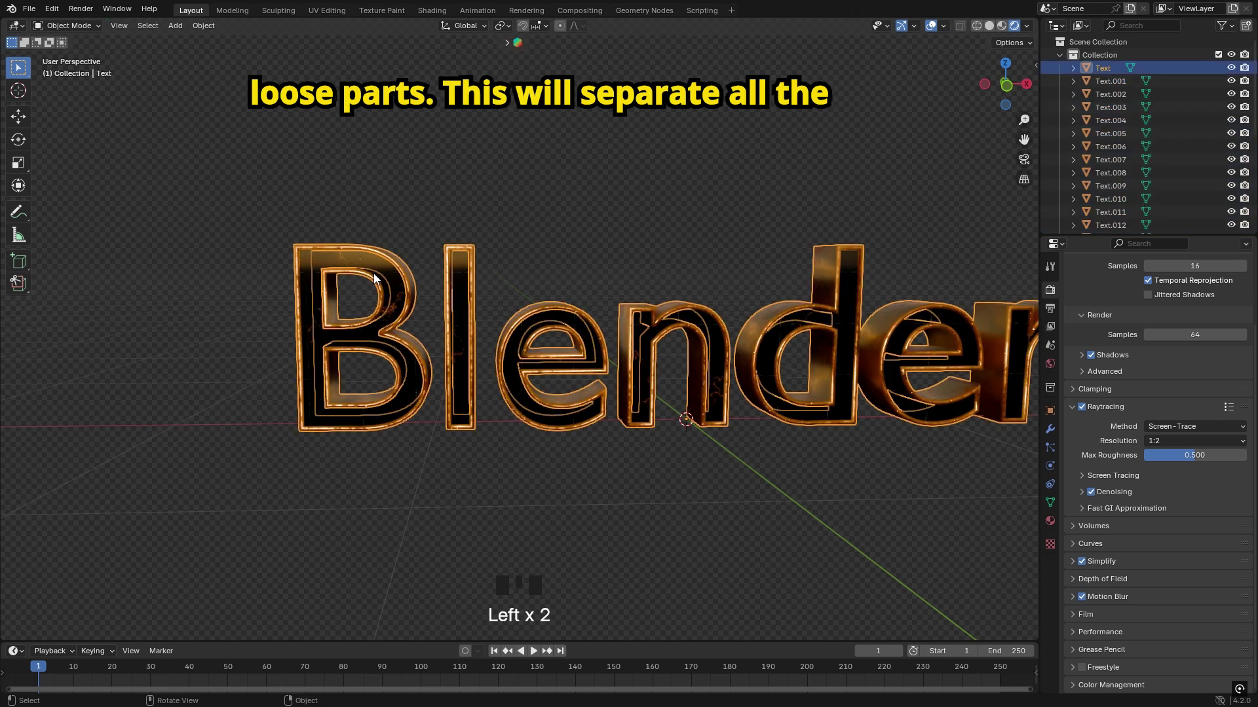
pyautogui.click(347, 260)
pyautogui.click(377, 285)
pyautogui.press('g')
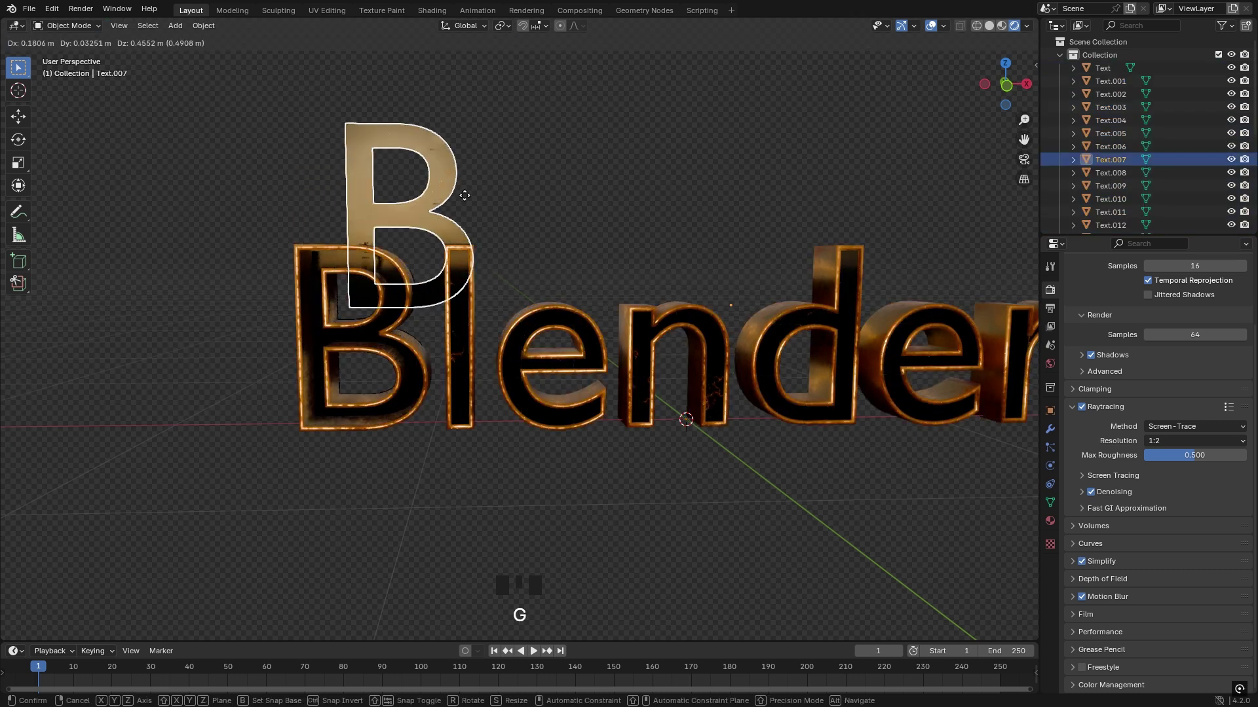
pyautogui.click(407, 315)
pyautogui.moveTo(407, 314)
pyautogui.mouseDown(button='middle')
pyautogui.moveTo(612, 340)
pyautogui.moveTo(654, 317)
pyautogui.moveTo(428, 313)
pyautogui.mouseUp(button='middle')
pyautogui.hotkey('ctrl', 'z')
# - Separate the whole golden outer text by loose parts and test-move its B, undoing the move
pyautogui.keyDown('shift'); pyautogui.moveTo(356, 262); pyautogui.dragTo(295, 256, button='middle'); pyautogui.keyUp('shift')
pyautogui.click(295, 256)
pyautogui.press('Tab')
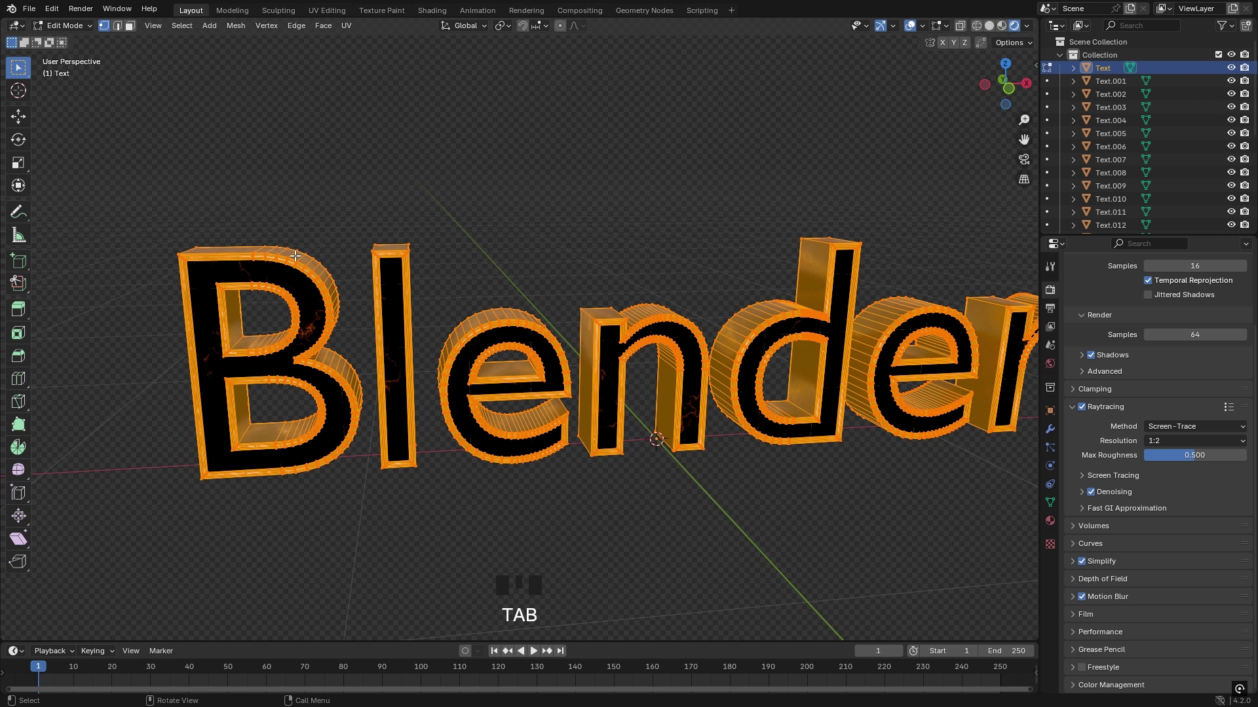
pyautogui.press('a')
pyautogui.press('p')
pyautogui.click(303, 266)
pyautogui.click(304, 266)
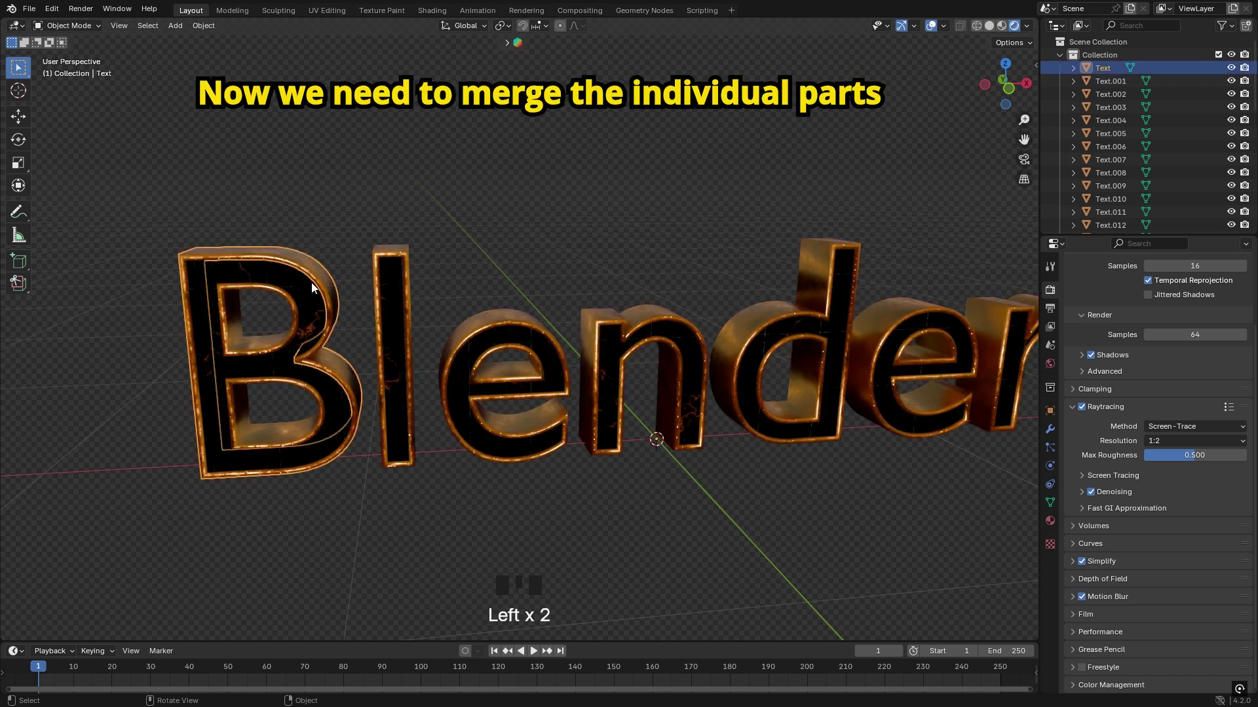
pyautogui.press('g')
pyautogui.hotkey('ctrl', 'z')
# - Try setting the origin of all the separated letter parts to geometry, and undo it
pyautogui.scroll(-2, 198, 227)
pyautogui.press('KP_1')
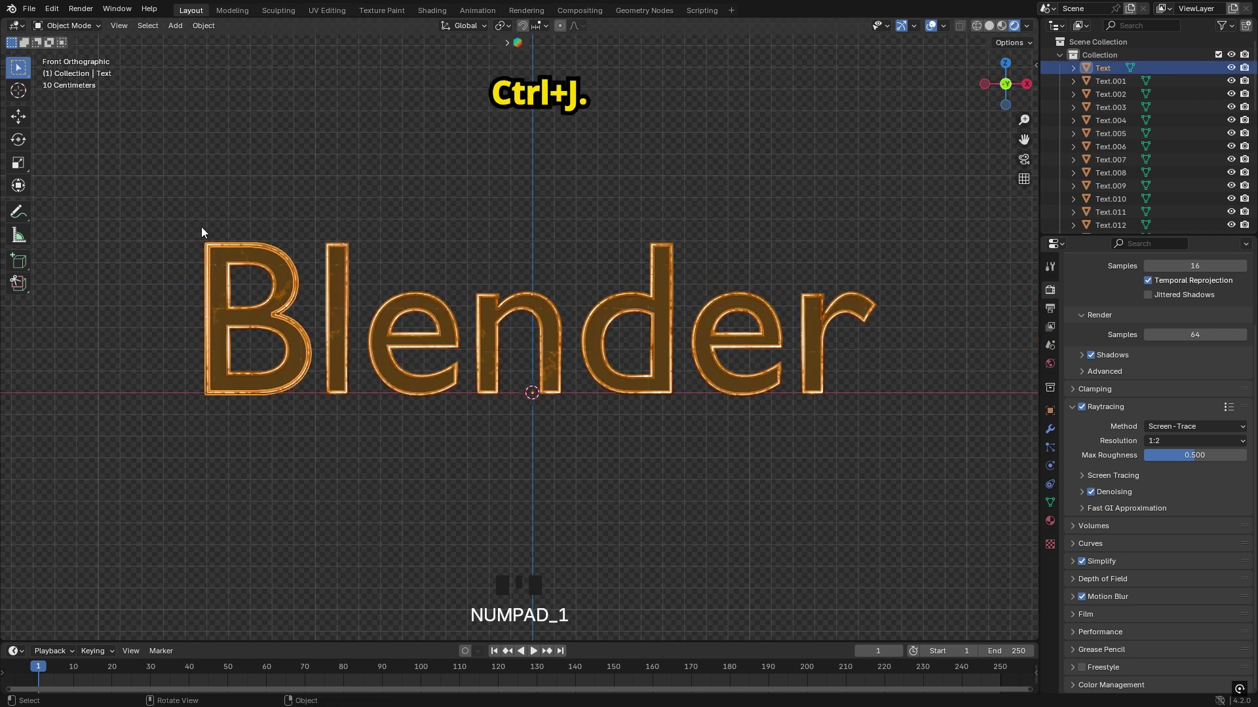
pyautogui.moveTo(202, 227); pyautogui.dragTo(788, 398)
pyautogui.rightClick(572, 305)
pyautogui.moveTo(513, 305)
pyautogui.click(648, 317)
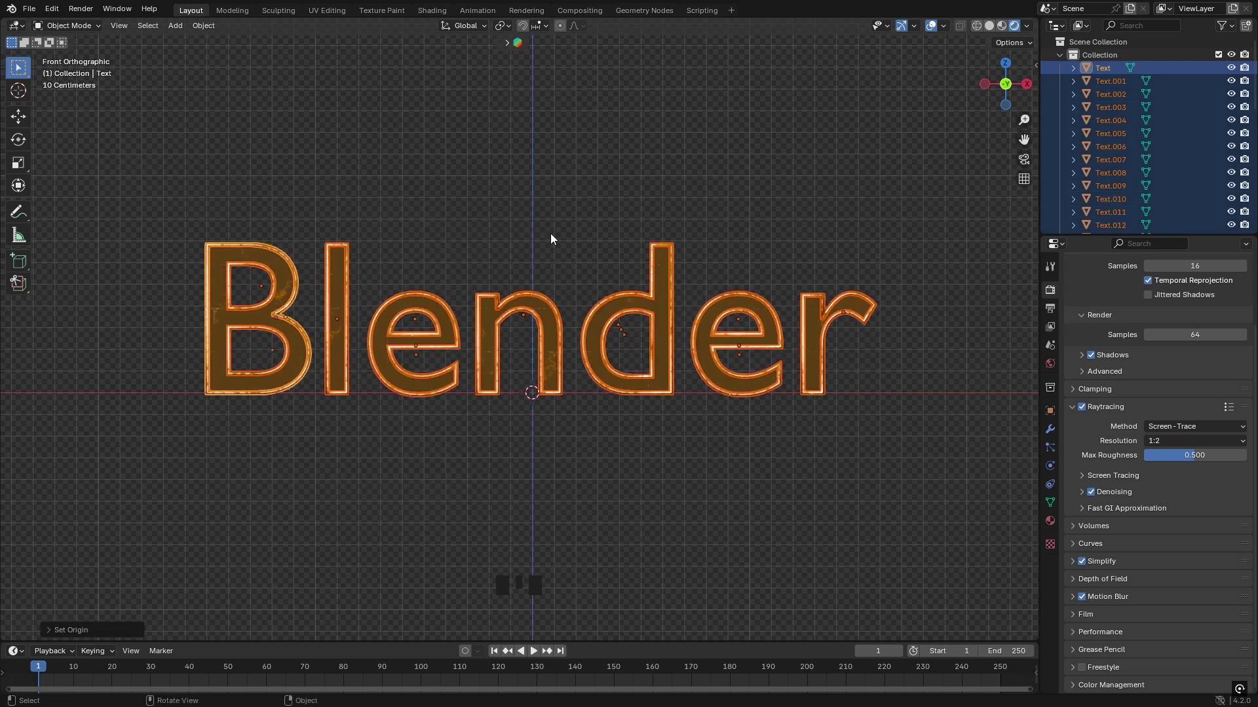
pyautogui.scroll(2, 230, 281)
pyautogui.hotkey('ctrl', 'z')
pyautogui.hotkey('ctrl', 'z')
# - In wireframe top view, select all the inner and outer parts of the B and join them into one object
pyautogui.click(406, 189)
pyautogui.scroll(7, 414, 316)
pyautogui.moveTo(367, 284); pyautogui.dragTo(483, 370, button='middle')
pyautogui.press('KP_7')
pyautogui.press('z')
pyautogui.click(399, 365)
pyautogui.moveTo(234, 205); pyautogui.dragTo(417, 194)
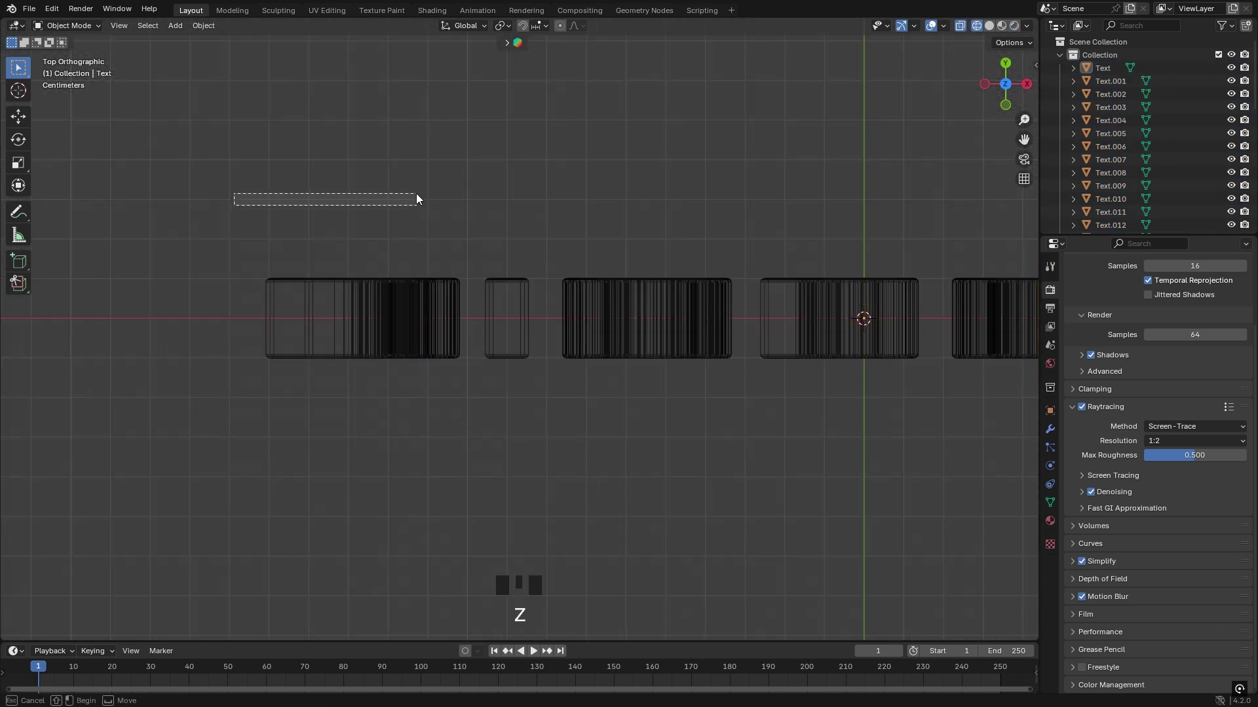
pyautogui.moveTo(214, 218); pyautogui.dragTo(485, 447)
pyautogui.moveTo(485, 446); pyautogui.dragTo(415, 271, button='middle')
pyautogui.hotkey('ctrl', 'j')
# - Join the parts of the l into one object and those of the first e into another
pyautogui.press('KP_7')
pyautogui.moveTo(434, 190); pyautogui.dragTo(506, 406)
pyautogui.moveTo(507, 406); pyautogui.dragTo(486, 314, button='middle')
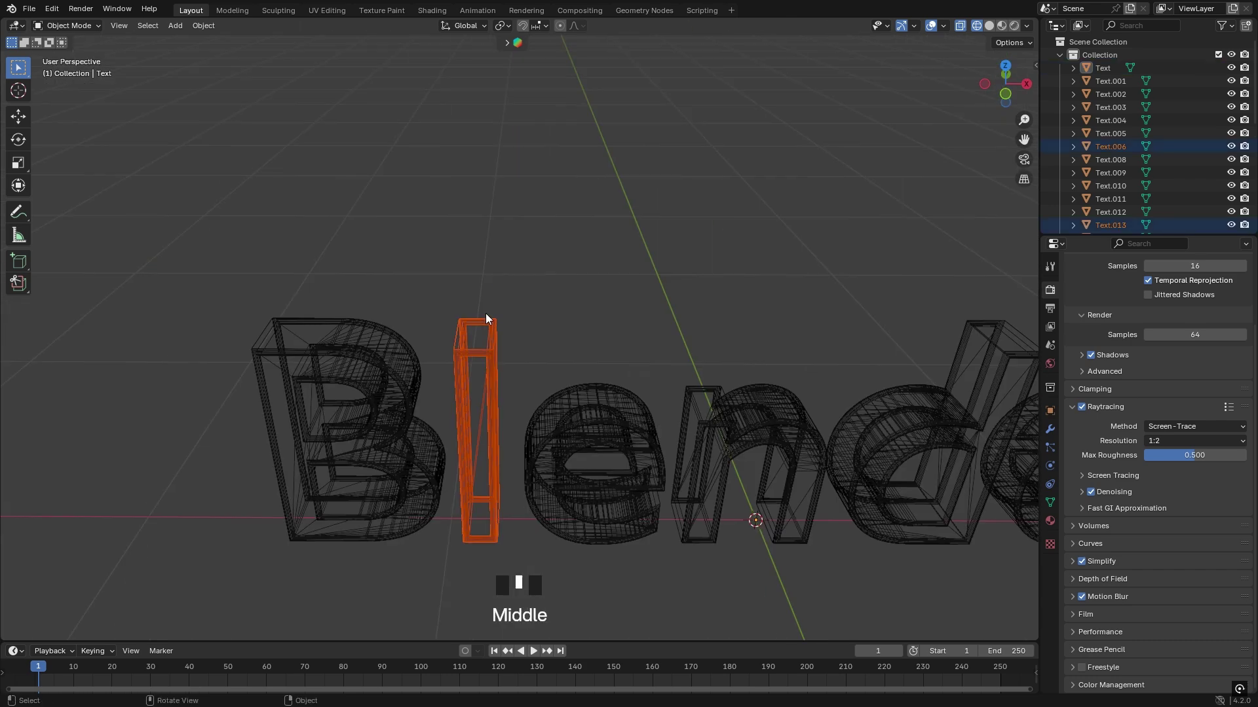
pyautogui.hotkey('ctrl', 'j')
pyautogui.press('KP_7')
pyautogui.keyDown('shift'); pyautogui.moveTo(497, 397); pyautogui.dragTo(376, 436, button='middle'); pyautogui.keyUp('shift')
pyautogui.moveTo(393, 222); pyautogui.dragTo(577, 393)
pyautogui.hotkey('ctrl', 'j')
# - Join the parts of each remaining letter, n, d, e and r, into one object per letter and restore rendered shading
pyautogui.keyDown('shift'); pyautogui.moveTo(780, 393); pyautogui.dragTo(434, 412, button='middle'); pyautogui.keyUp('shift')
pyautogui.keyDown('shift'); pyautogui.moveTo(434, 226); pyautogui.dragTo(569, 496); pyautogui.keyUp('shift')
pyautogui.keyDown('shift'); pyautogui.moveTo(634, 229); pyautogui.dragTo(831, 501); pyautogui.keyUp('shift')
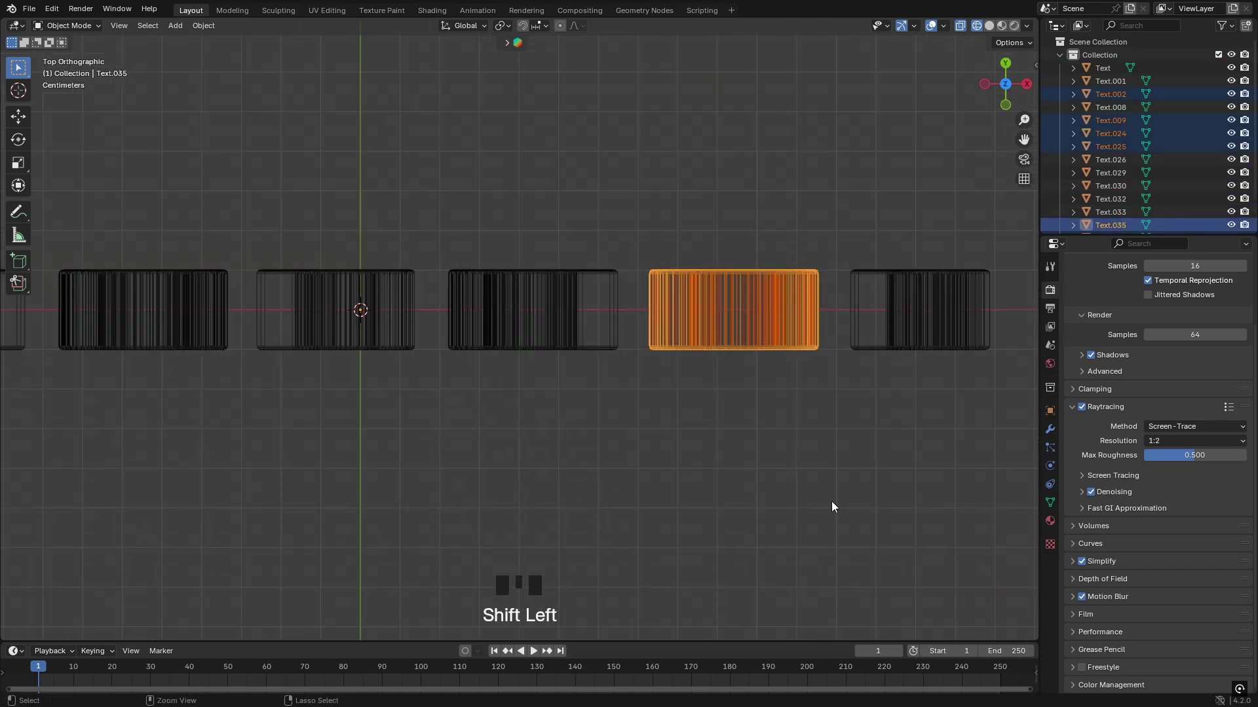
pyautogui.keyDown('shift'); pyautogui.moveTo(835, 229); pyautogui.dragTo(1012, 479); pyautogui.keyUp('shift')
pyautogui.hotkey('ctrl', 'j')
pyautogui.moveTo(1012, 483); pyautogui.dragTo(532, 520, button='middle')
pyautogui.press('z')
pyautogui.click(579, 297)
# - Test-move the joined B and the joined l as whole letters, undoing each move
pyautogui.moveTo(579, 297)
pyautogui.mouseDown(button='middle')
pyautogui.moveTo(525, 473)
pyautogui.moveTo(202, 371)
pyautogui.mouseUp(button='middle')
pyautogui.click(202, 371)
pyautogui.press('g')
pyautogui.click(410, 198)
pyautogui.hotkey('ctrl', 'z')
pyautogui.click(297, 364)
pyautogui.press('g')
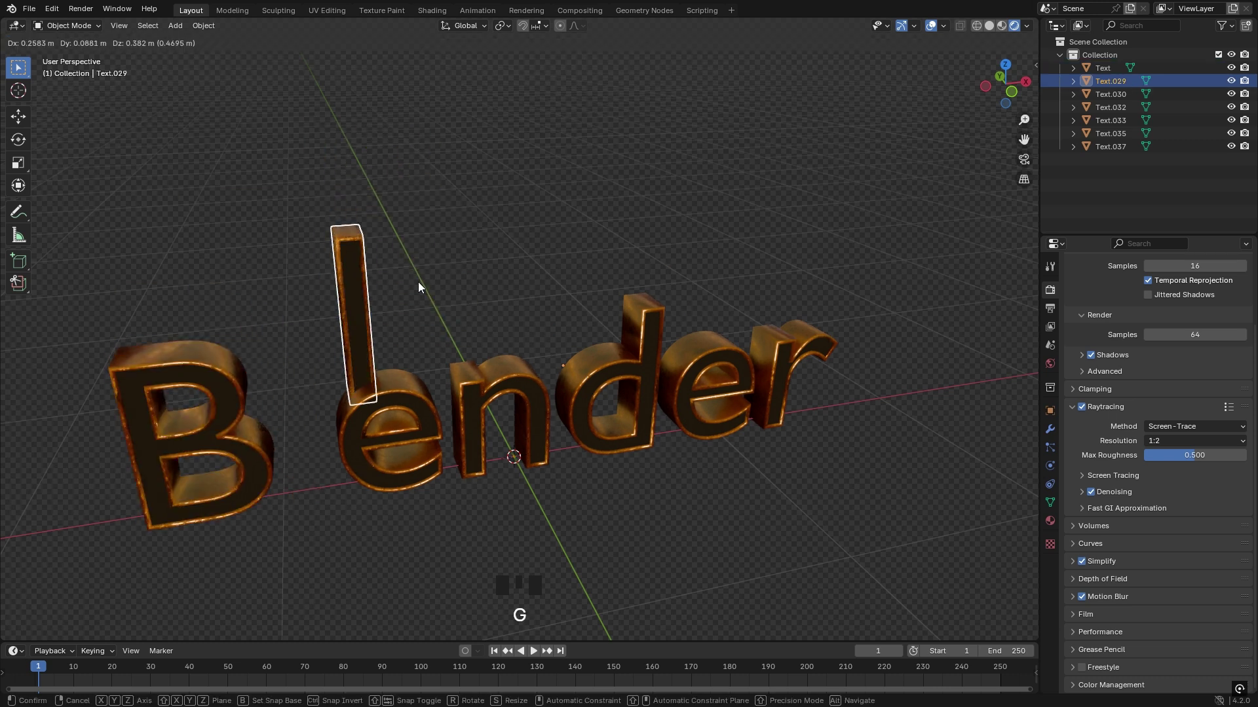
pyautogui.click(418, 282)
pyautogui.hotkey('ctrl', 'z')
# - In front view, select all the letters and set their origins to geometry, testing a rotation about Z
pyautogui.moveTo(418, 406); pyautogui.dragTo(367, 334, button='middle')
pyautogui.press('KP_1')
pyautogui.scroll(-2, 375, 375)
pyautogui.moveTo(159, 199); pyautogui.dragTo(819, 507)
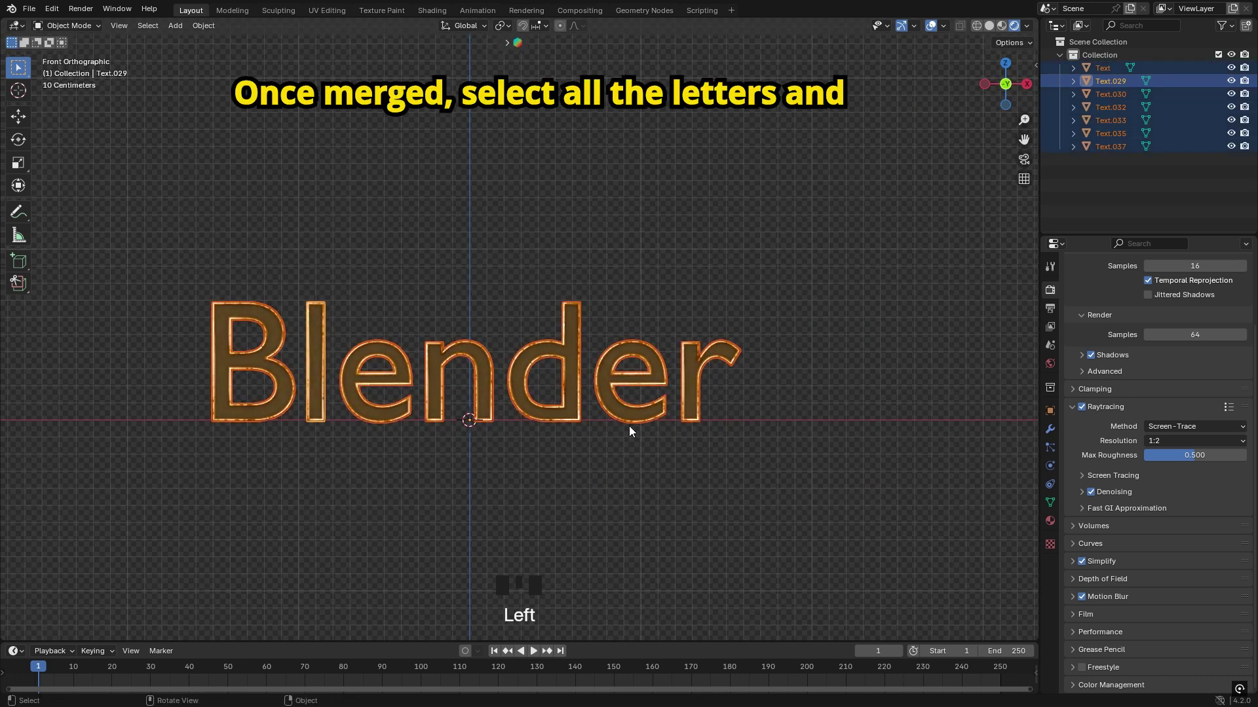
pyautogui.rightClick(495, 361)
pyautogui.moveTo(488, 357)
pyautogui.click(552, 367)
pyautogui.hotkey('alt', 'a')
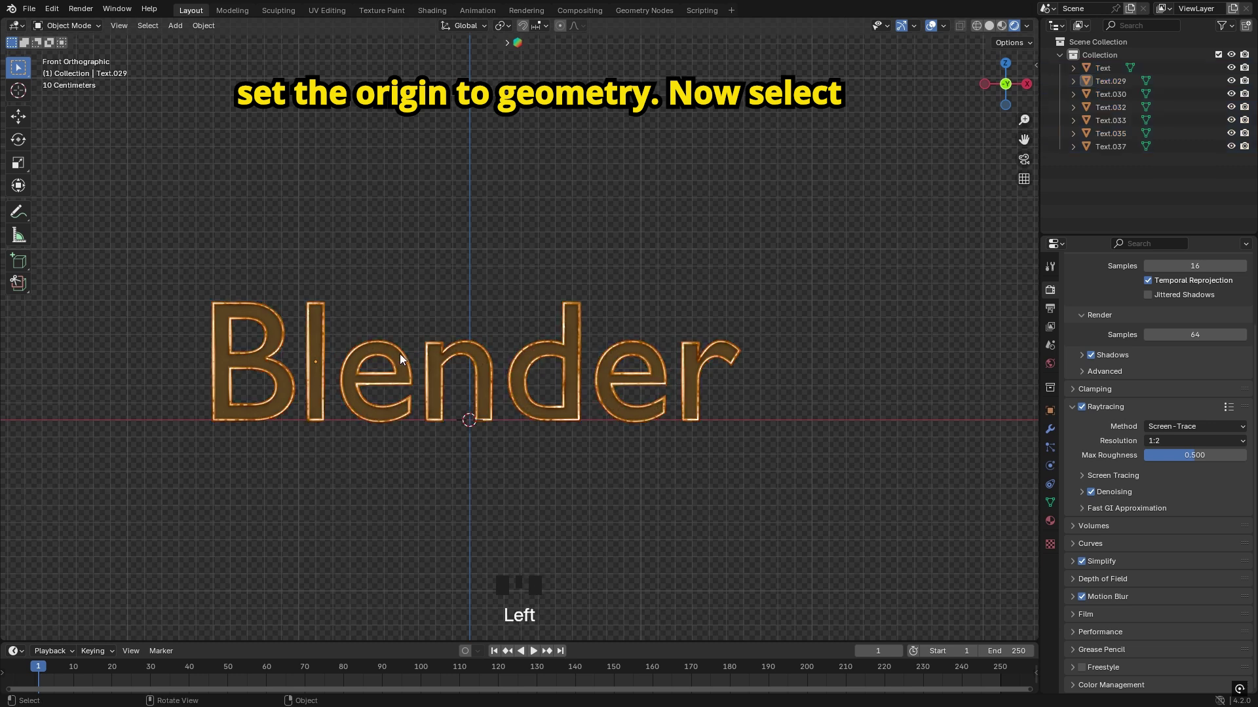
pyautogui.press('r')
pyautogui.press('z')
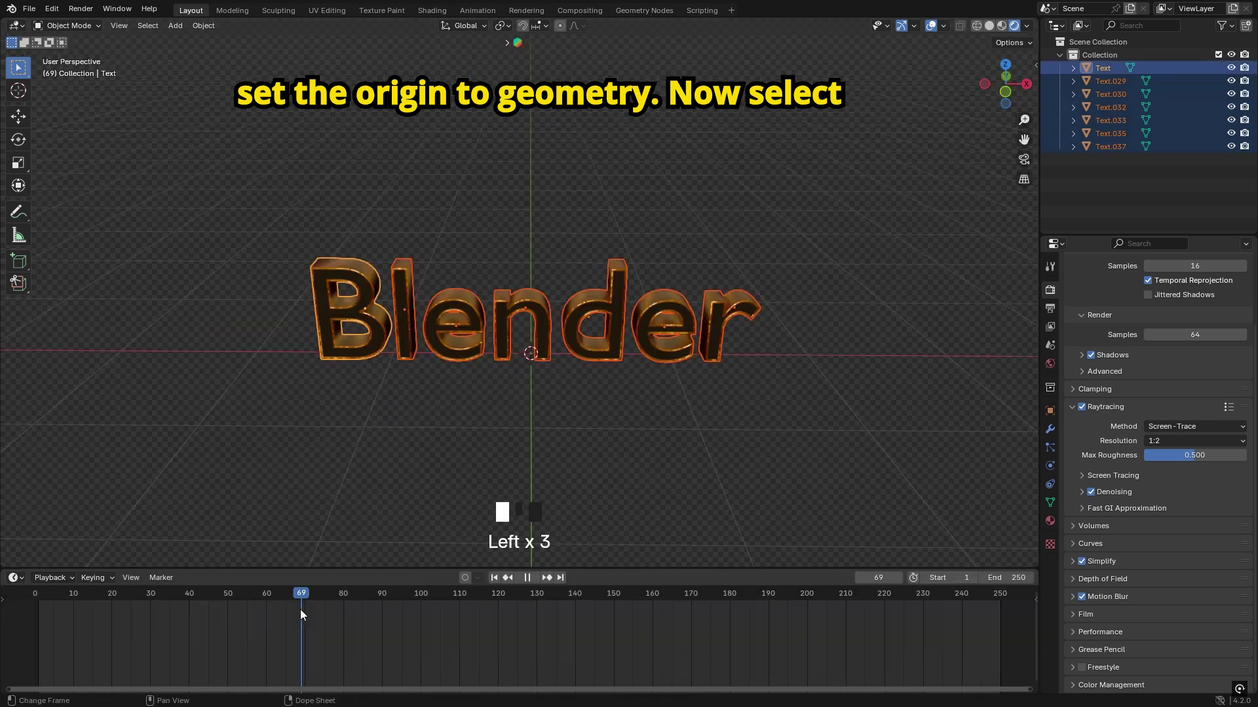
# - Set the animation's end frame to 80 and insert a keyframe for all the letters at frame 80
pyautogui.moveTo(300, 609); pyautogui.dragTo(343, 614)
pyautogui.write('80')
pyautogui.press('Return')
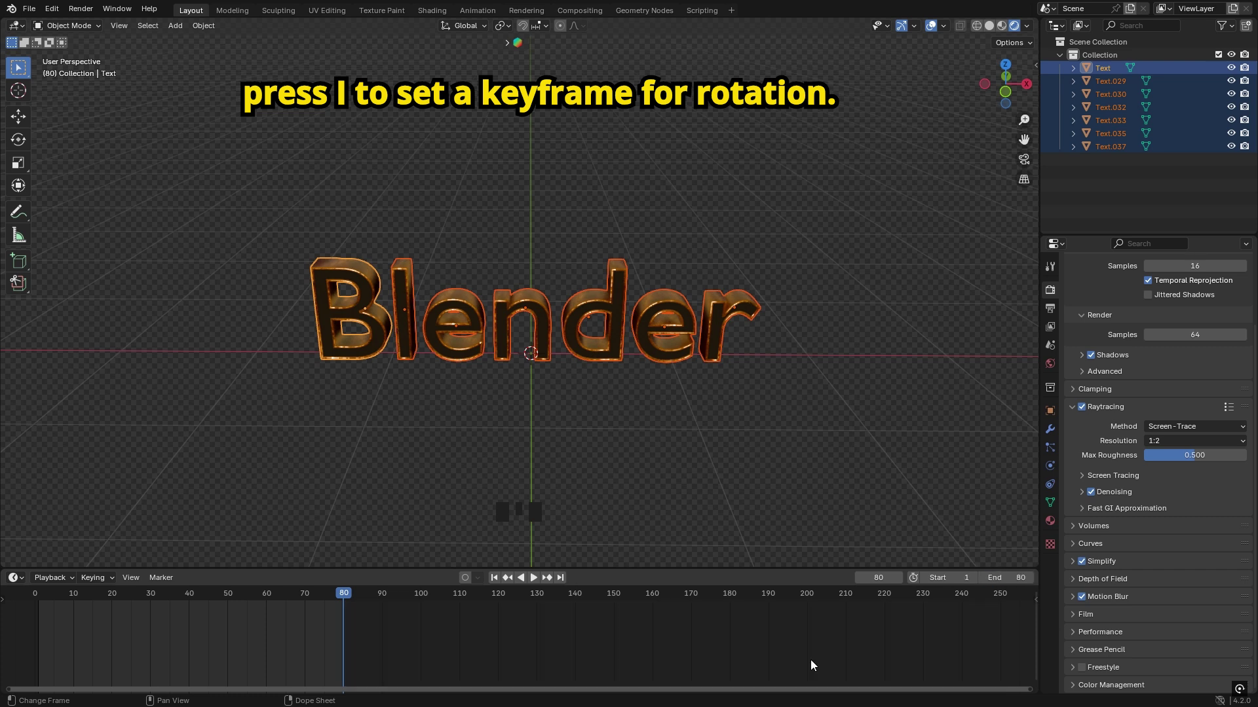
pyautogui.press('i')
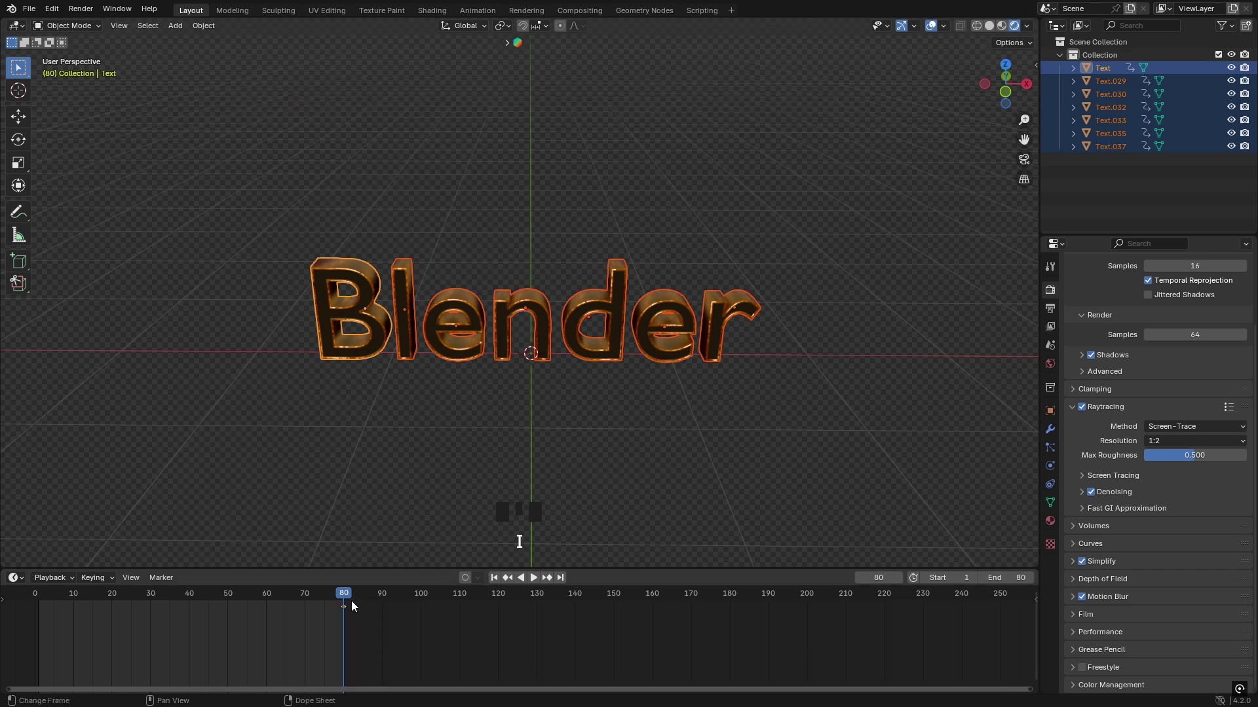
# - Keyframe every letter at frame 1 with its Z rotation set to 90° (-90° for the l) and play back the animation
pyautogui.press('n')
pyautogui.click(1032, 67)
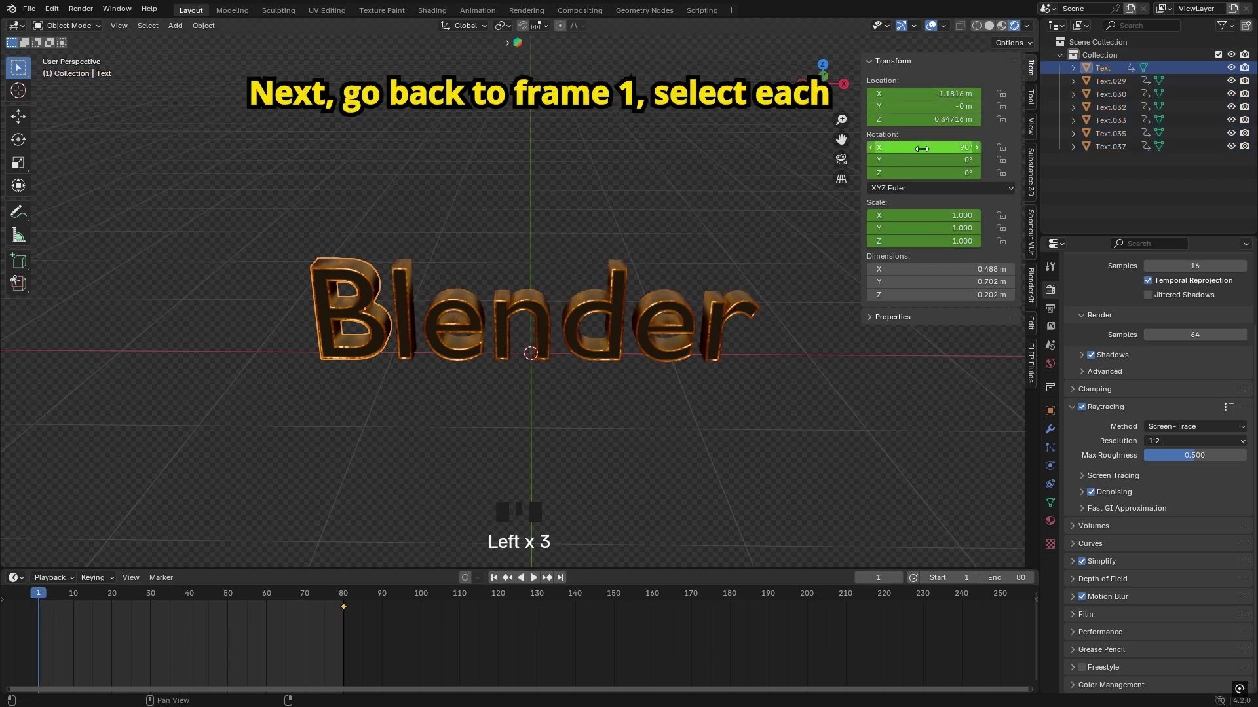
pyautogui.write('90')
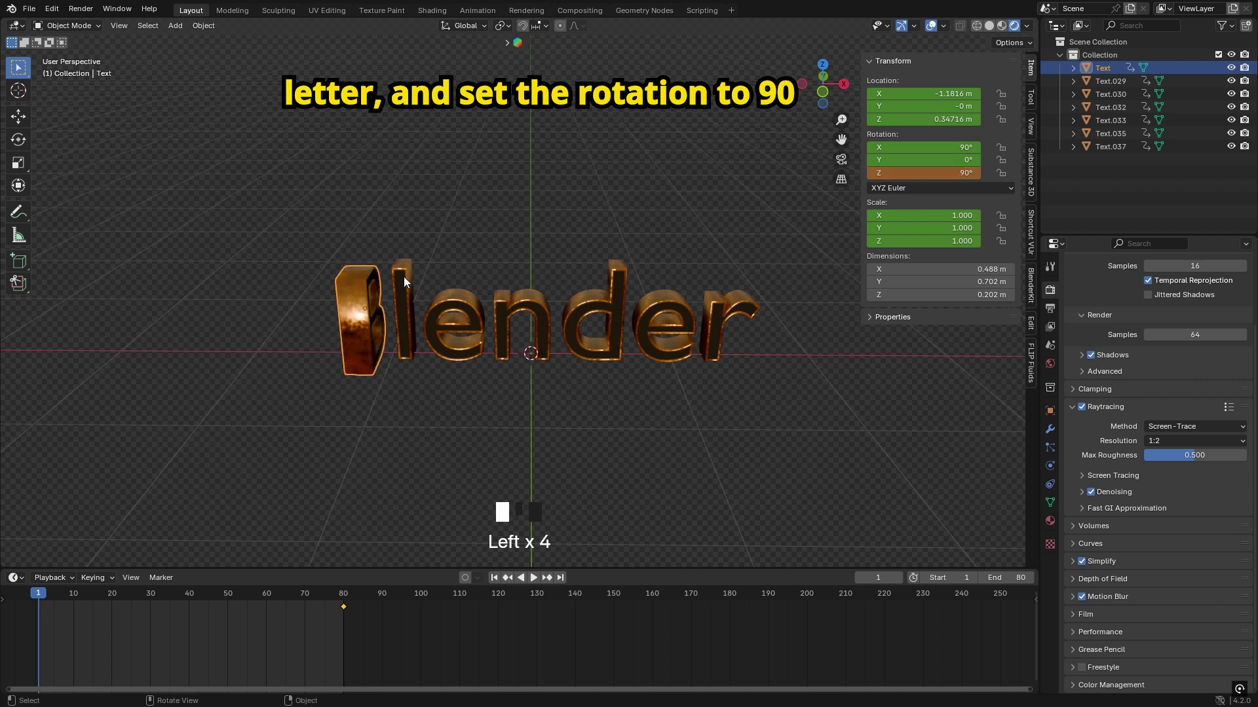
pyautogui.click(404, 282)
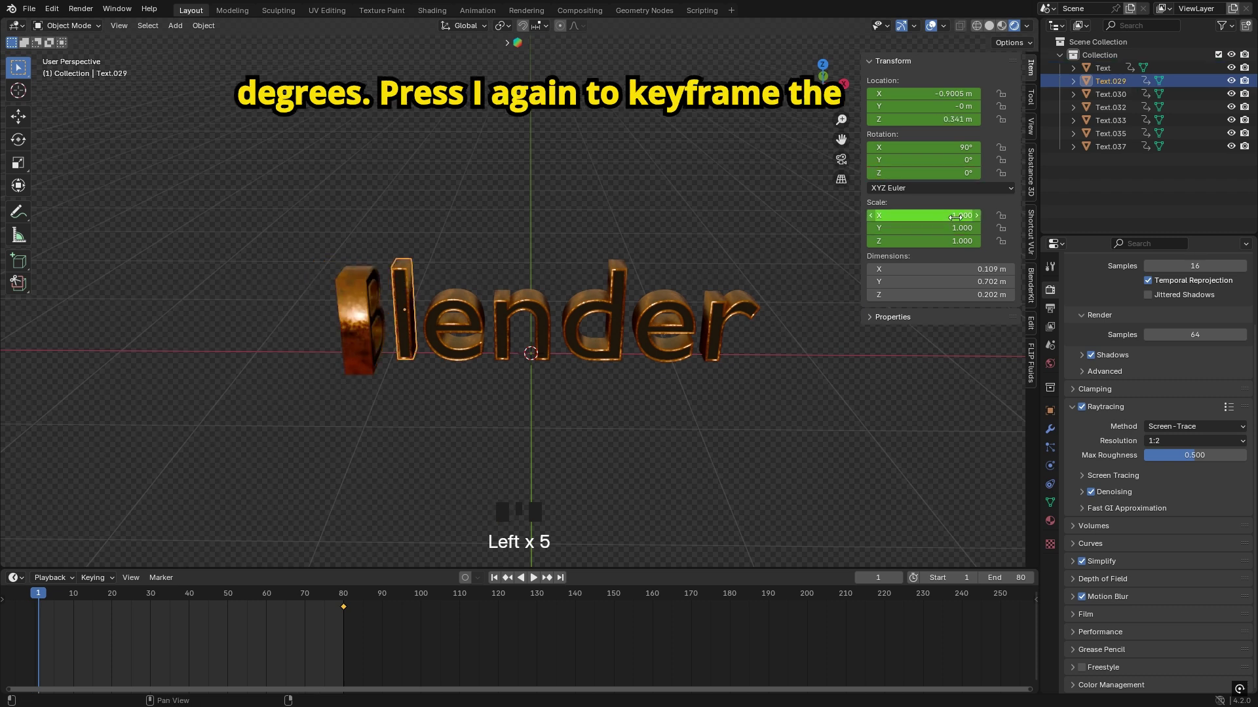
pyautogui.click(473, 306)
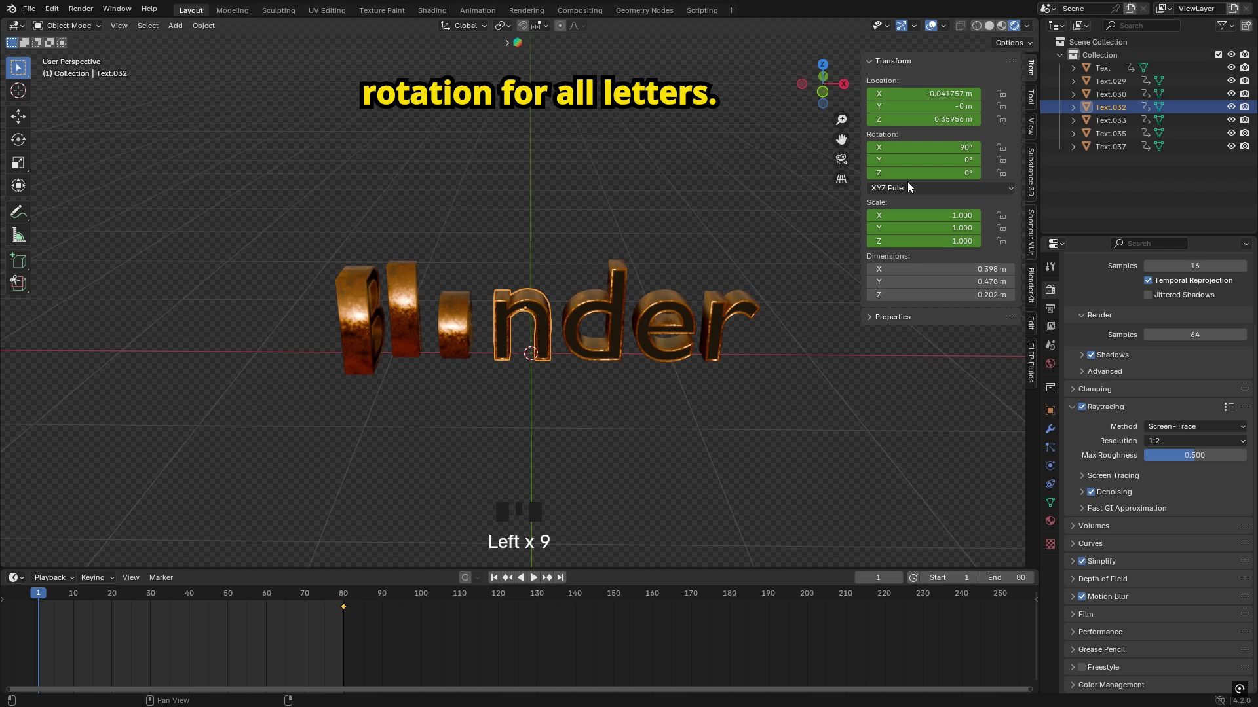
pyautogui.click(610, 304)
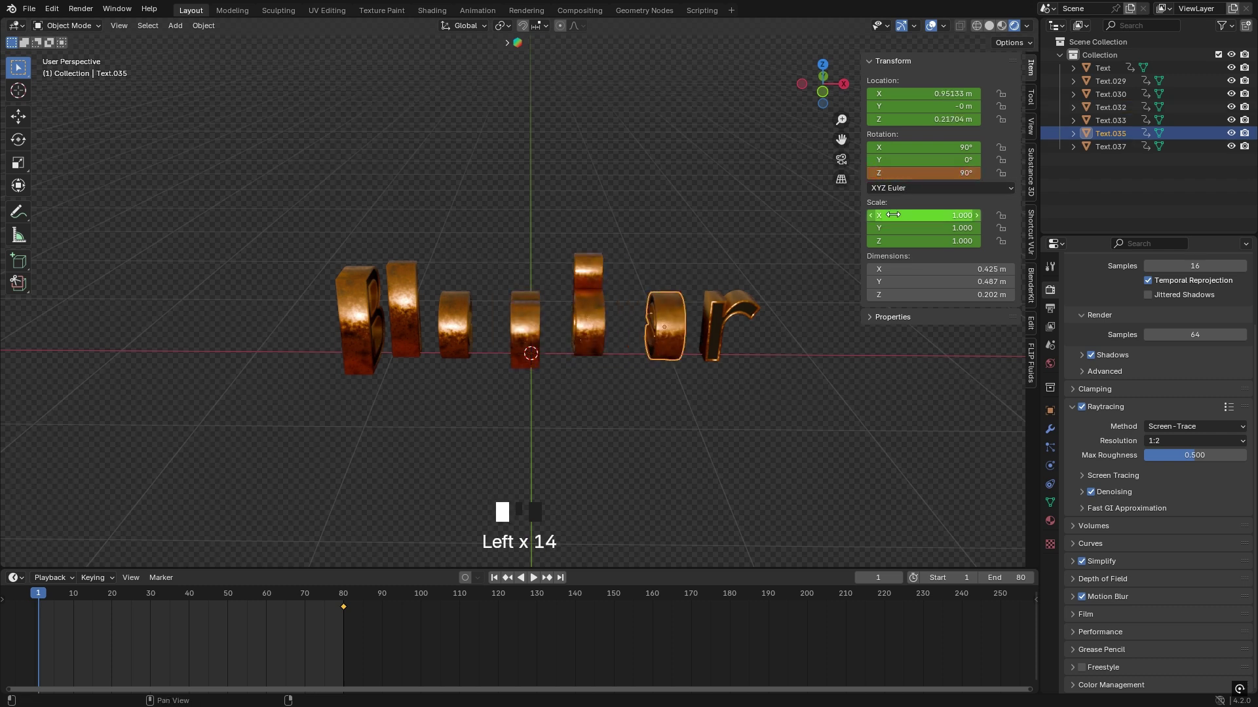
pyautogui.click(958, 174)
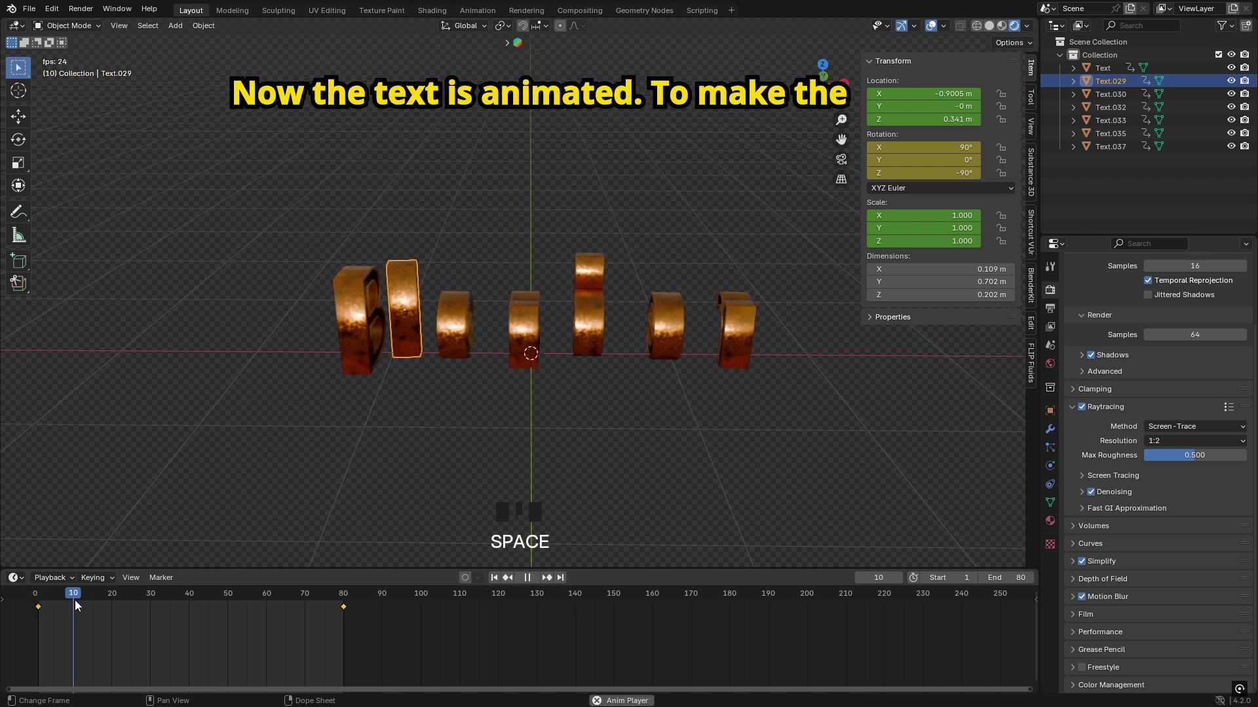
pyautogui.press('space')
pyautogui.click(49, 615)
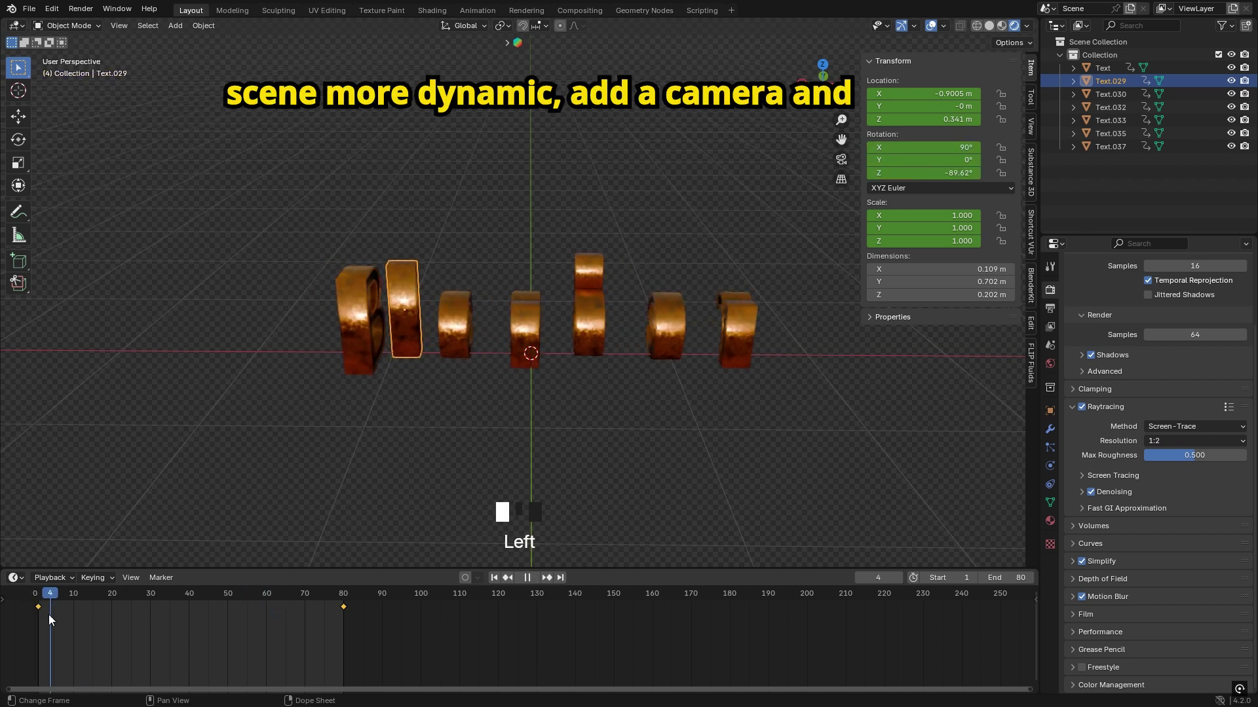
# - Add a camera at frame 1 and align it to the current front-facing view of the text
pyautogui.hotkey('shift', 'a')
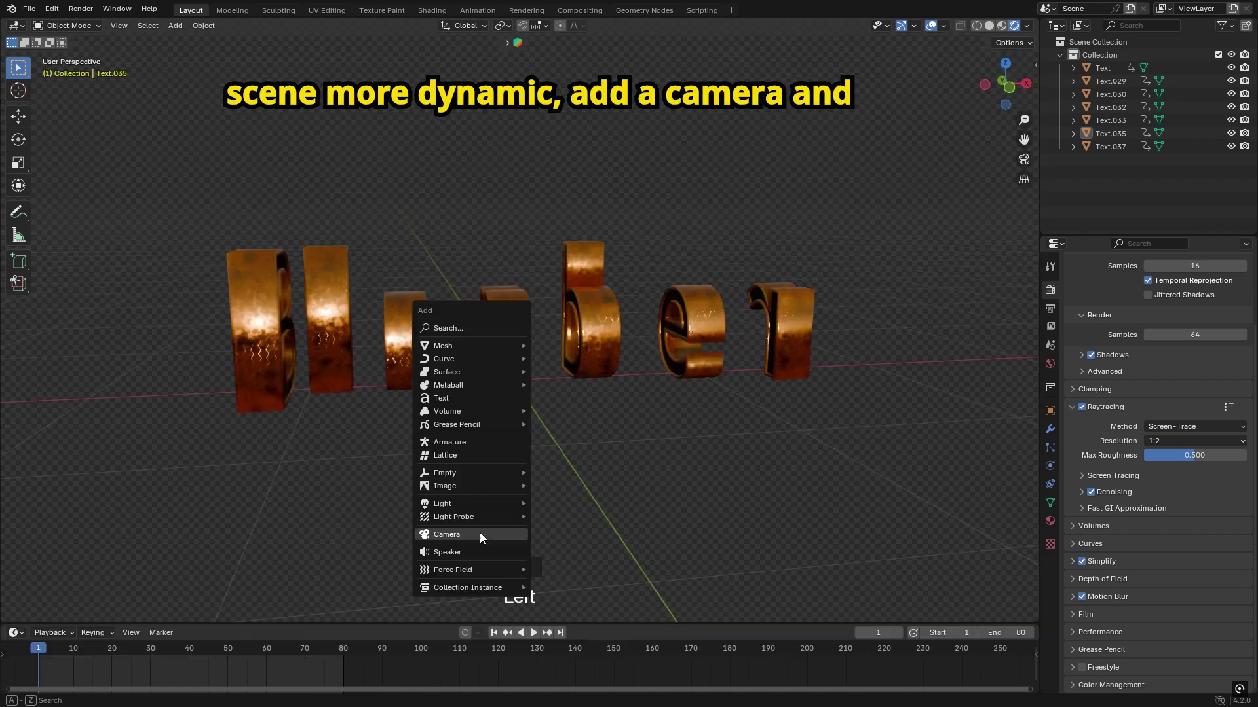
pyautogui.click(481, 533)
pyautogui.moveTo(482, 533); pyautogui.dragTo(504, 419, button='middle')
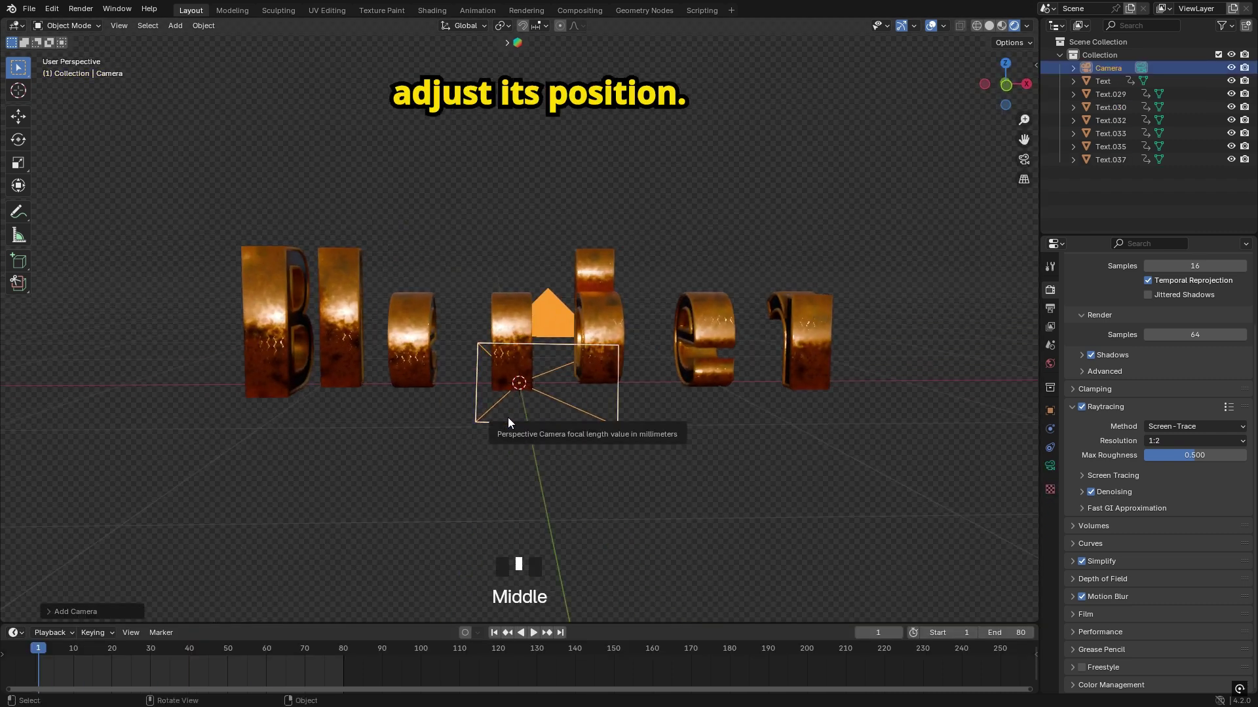
pyautogui.press('ctrl+alt+KP_0')
# - Set a render region around the camera frame and lock the camera to the view
pyautogui.hotkey('ctrl', 'b')
pyautogui.moveTo(191, 118); pyautogui.dragTo(887, 549)
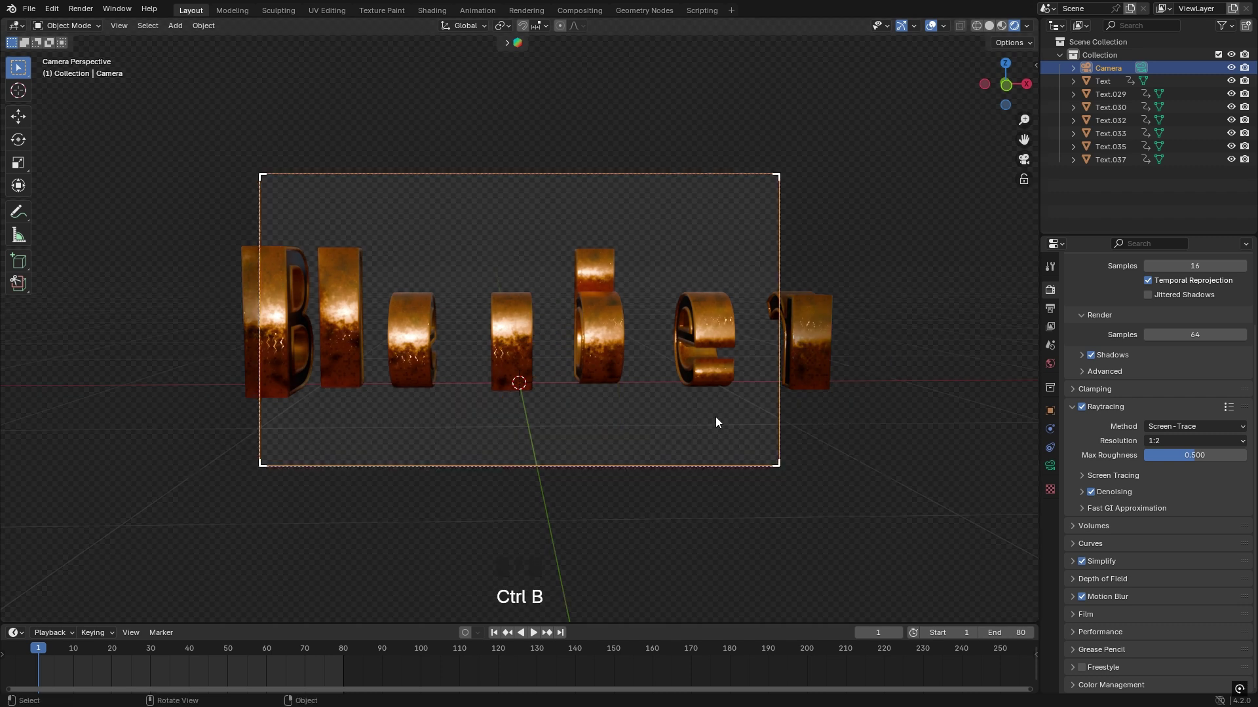
pyautogui.press('n')
pyautogui.click(1031, 126)
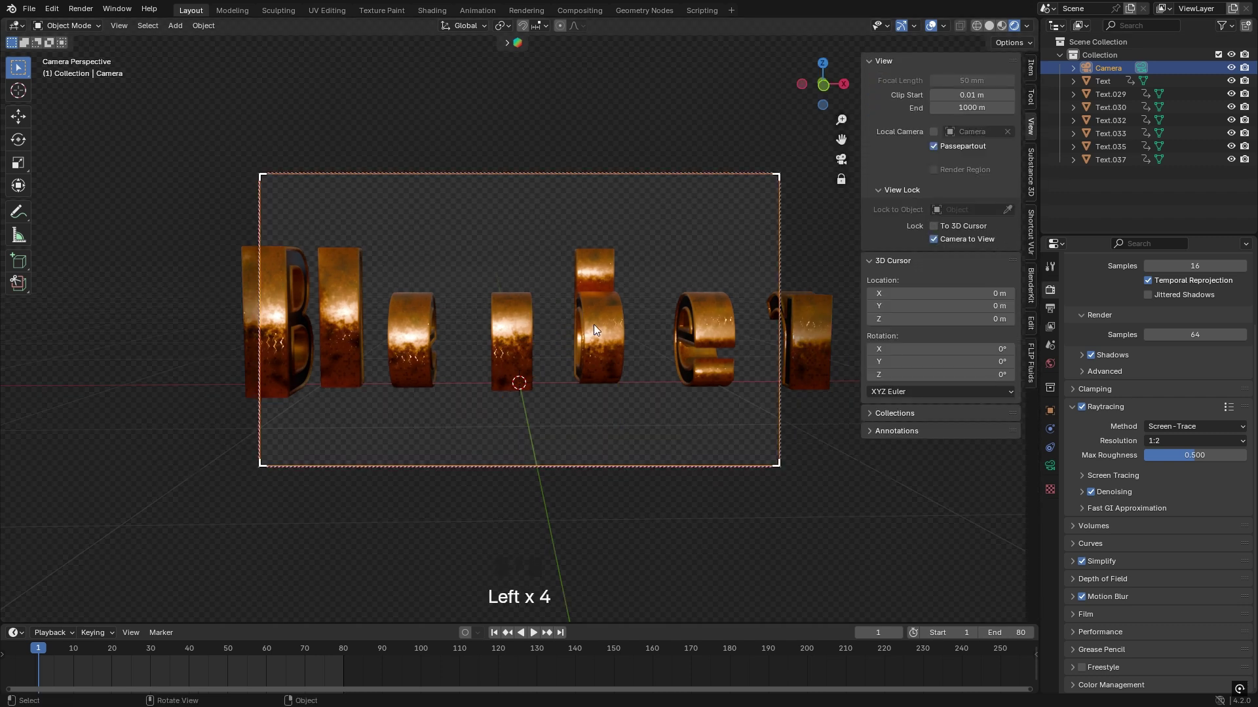
# - Reframe the camera on the text and unlock the camera from the view
pyautogui.moveTo(593, 328)
pyautogui.keyDown('shift'); pyautogui.mouseDown(button='middle')
pyautogui.moveTo(528, 334)
pyautogui.moveTo(587, 334)
pyautogui.mouseUp(button='middle'); pyautogui.keyUp('shift')
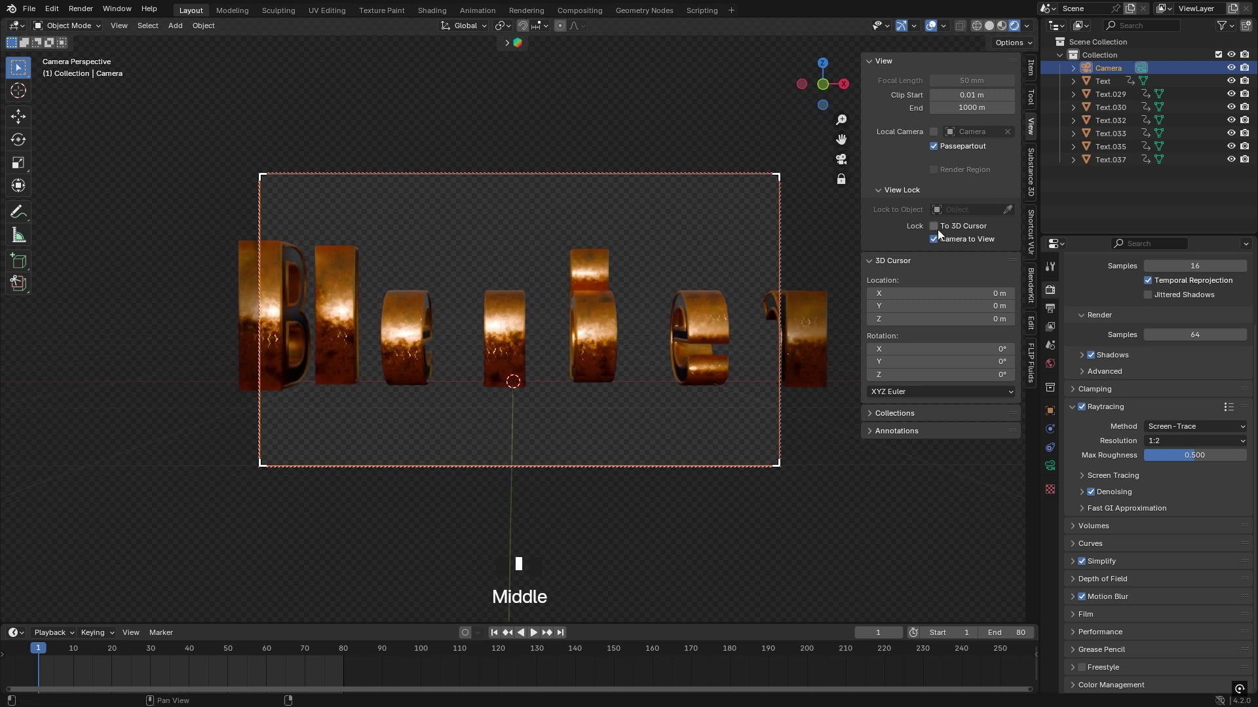
pyautogui.click(934, 239)
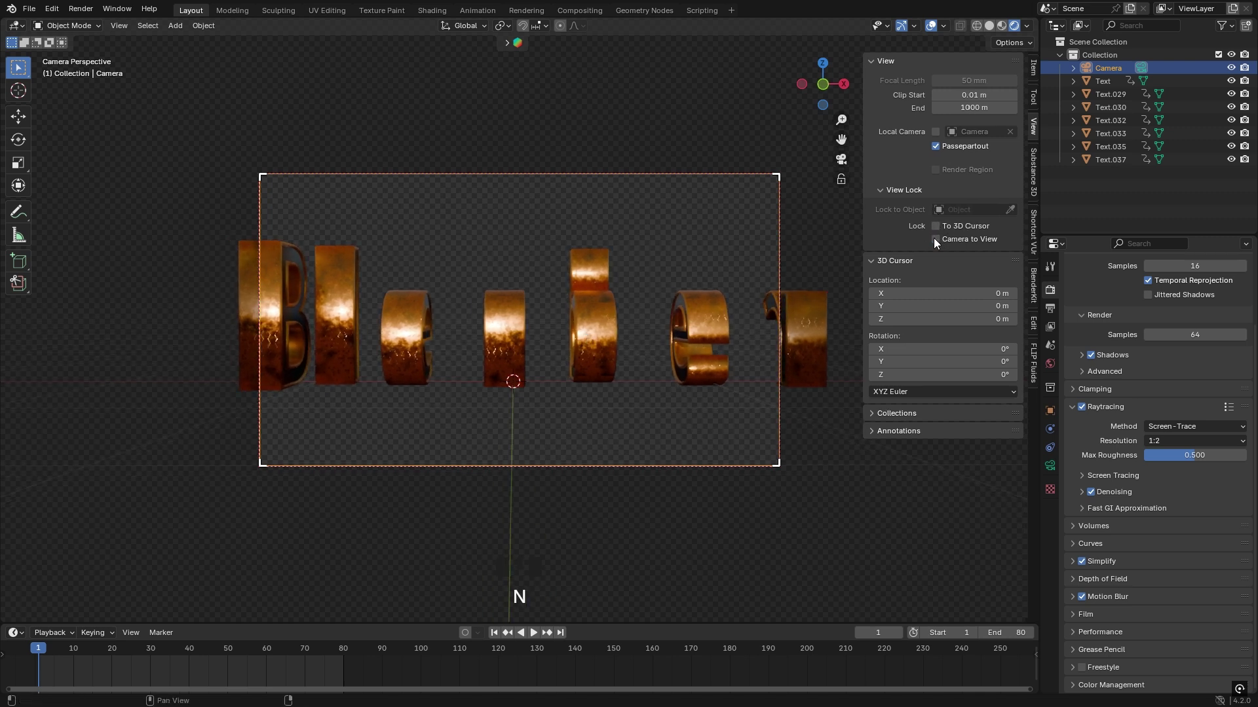
pyautogui.press('n')
# - Move the camera along its local Z axis into a close-up of the middle letters and keyframe it at frame 1
pyautogui.press('g')
pyautogui.press('z')
pyautogui.press('z')
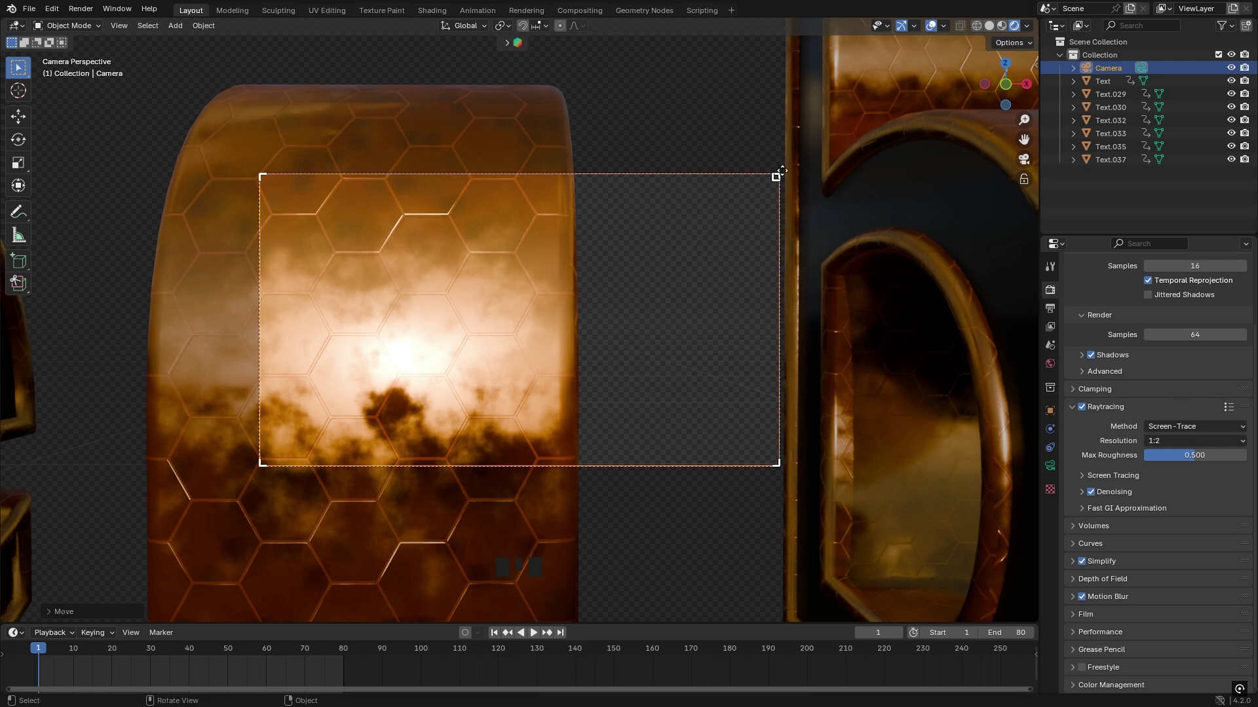
pyautogui.click(779, 174)
pyautogui.scroll(-4, 535, 301)
pyautogui.press('KP_7')
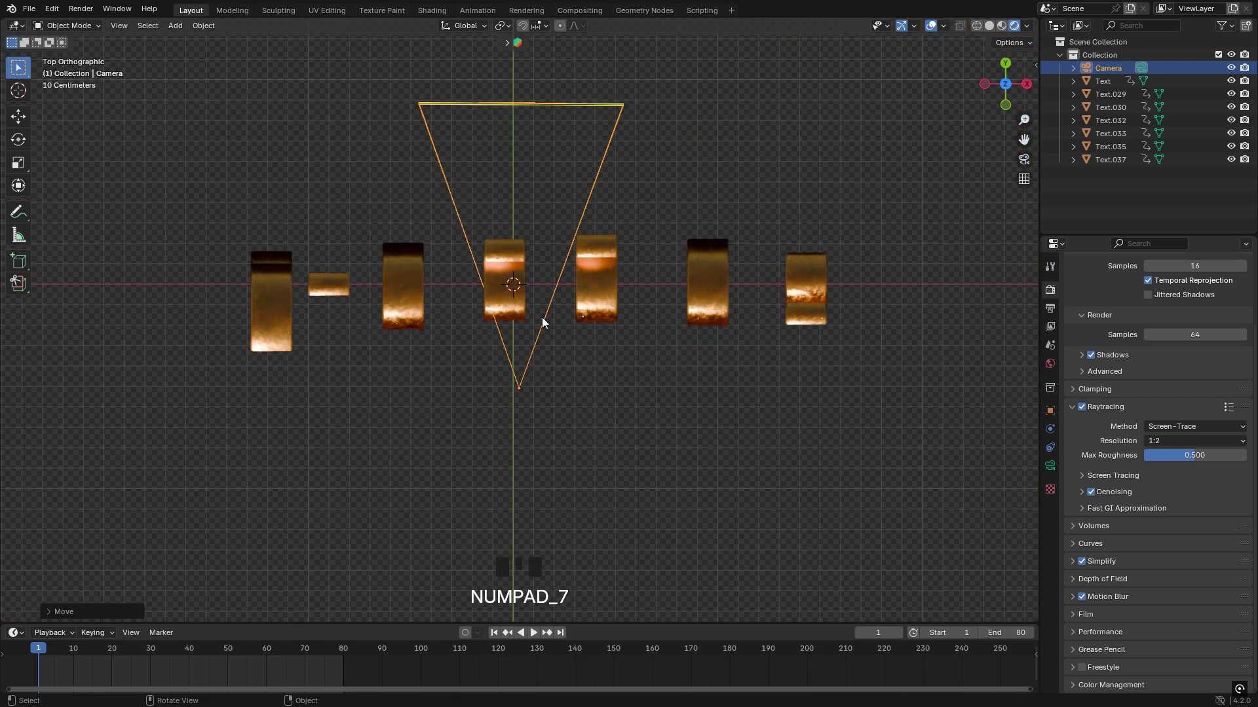
pyautogui.press('KP_0')
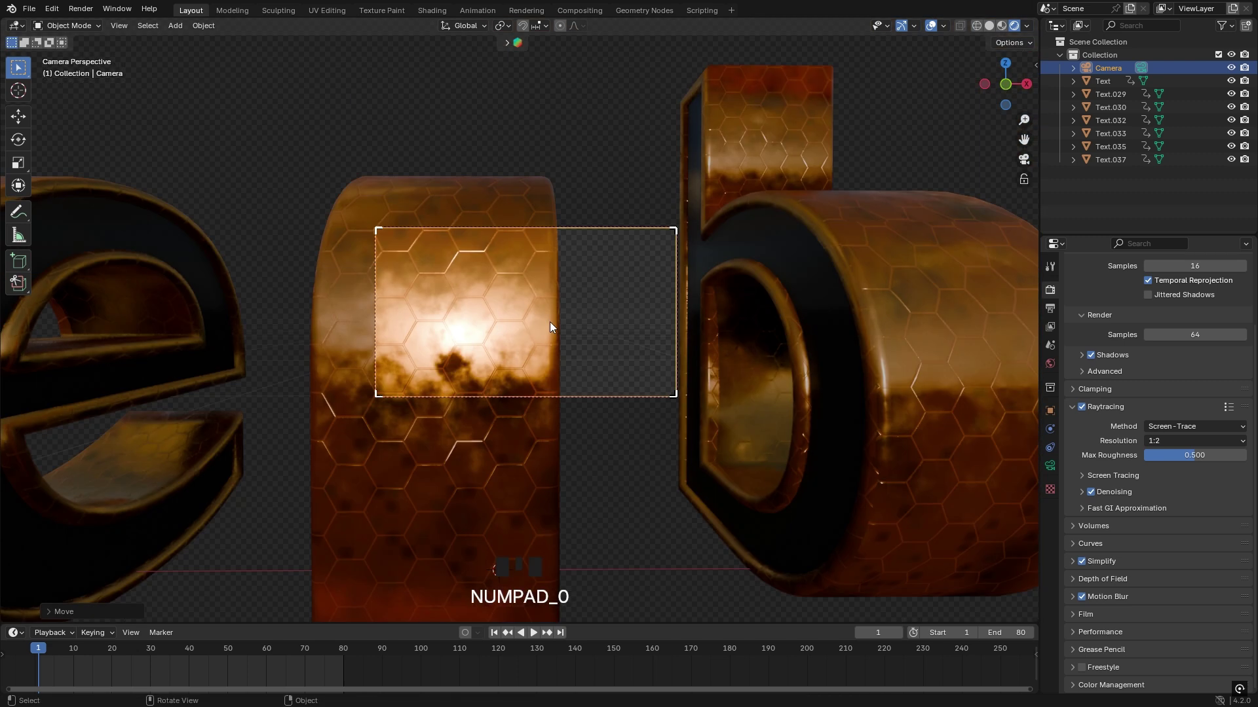
pyautogui.press('n')
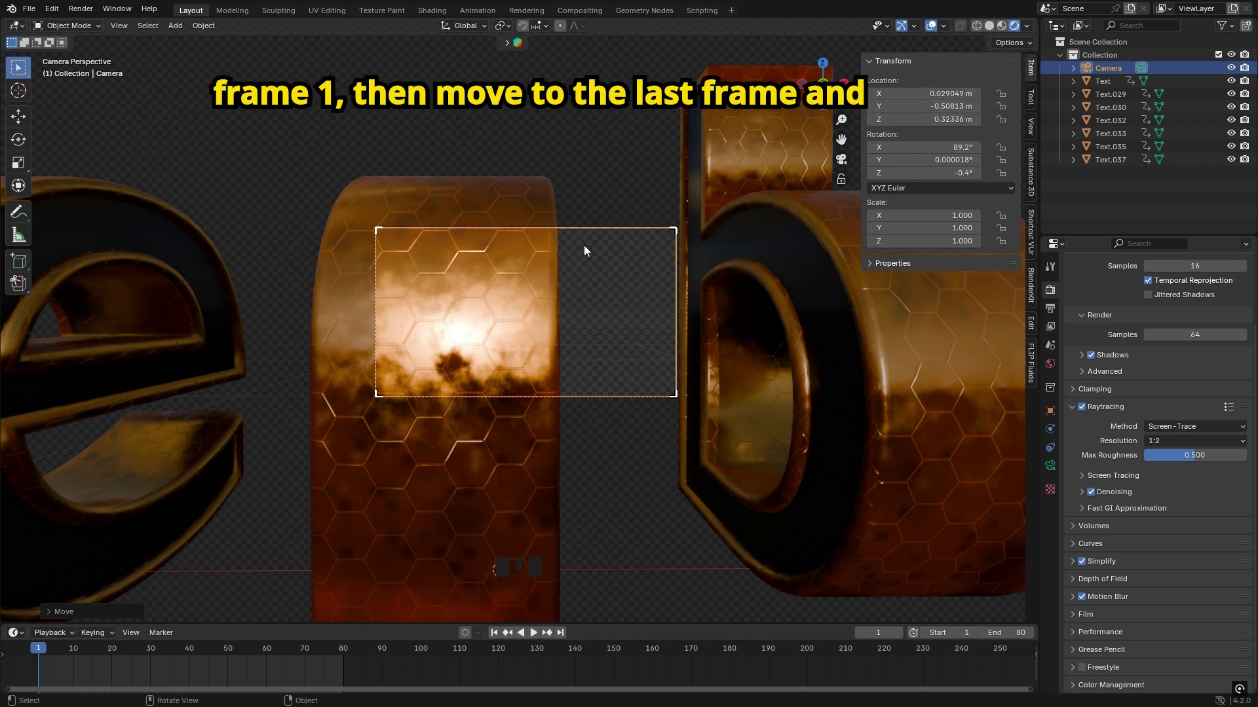
pyautogui.press('i')
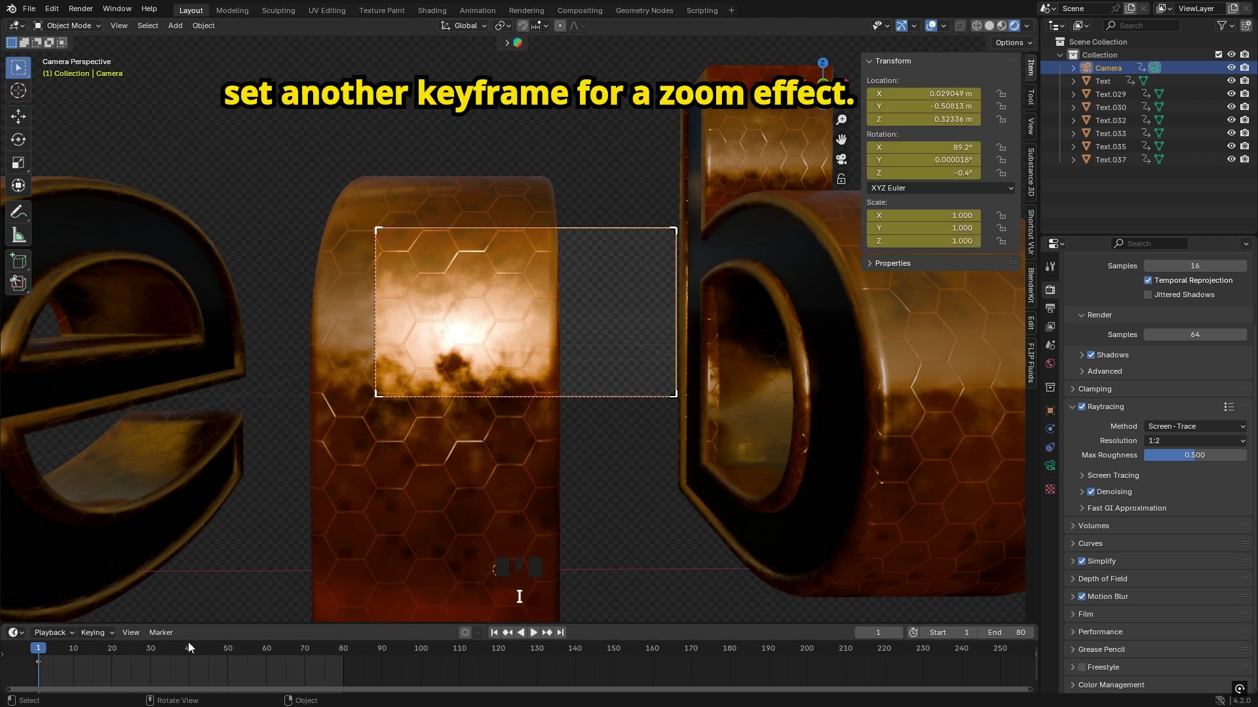
# - At frame 80, pull the camera back about 5 m along its local Z, shift it along X to center the word, and keyframe it
pyautogui.click(346, 657)
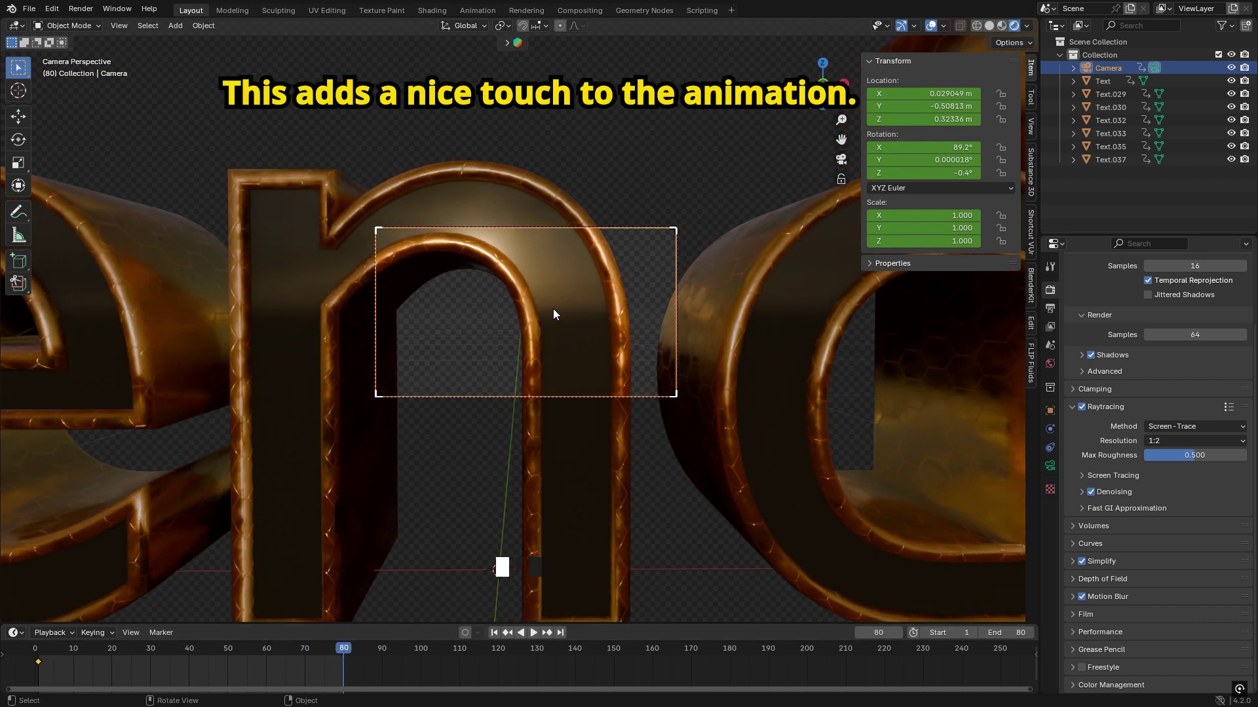
pyautogui.press('g')
pyautogui.press('z')
pyautogui.press('z')
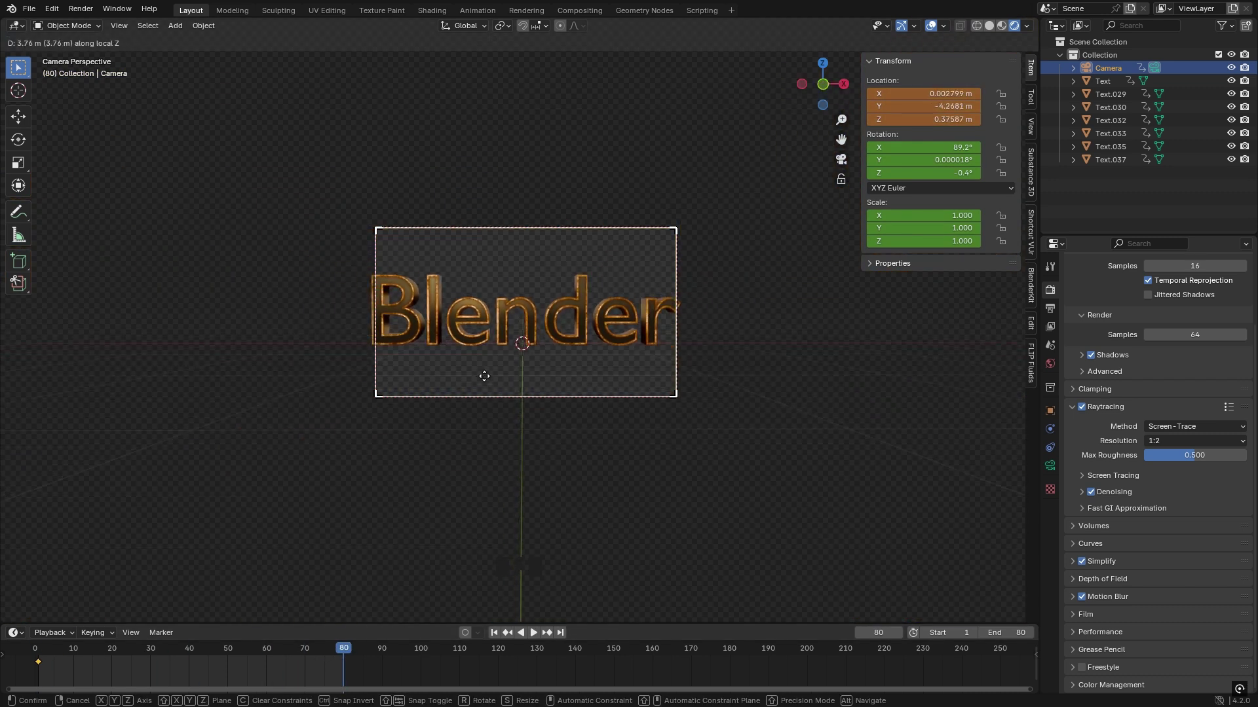
pyautogui.click(458, 386)
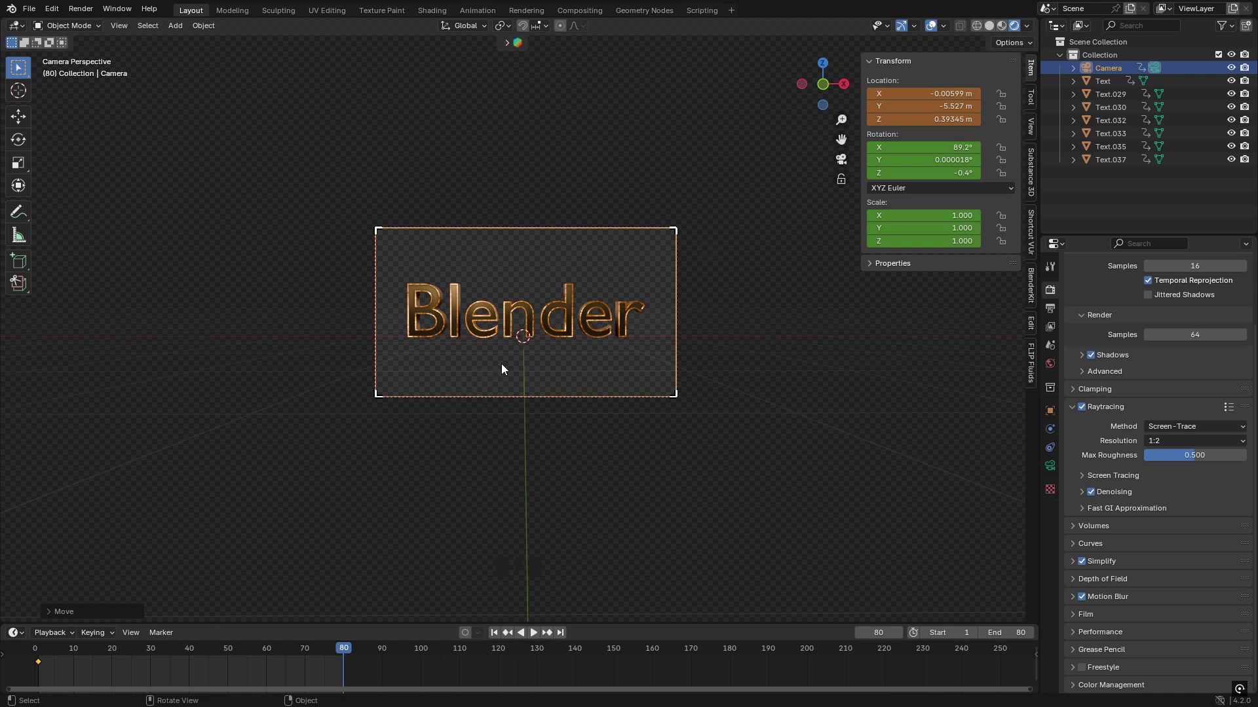
pyautogui.press('g')
pyautogui.press('x')
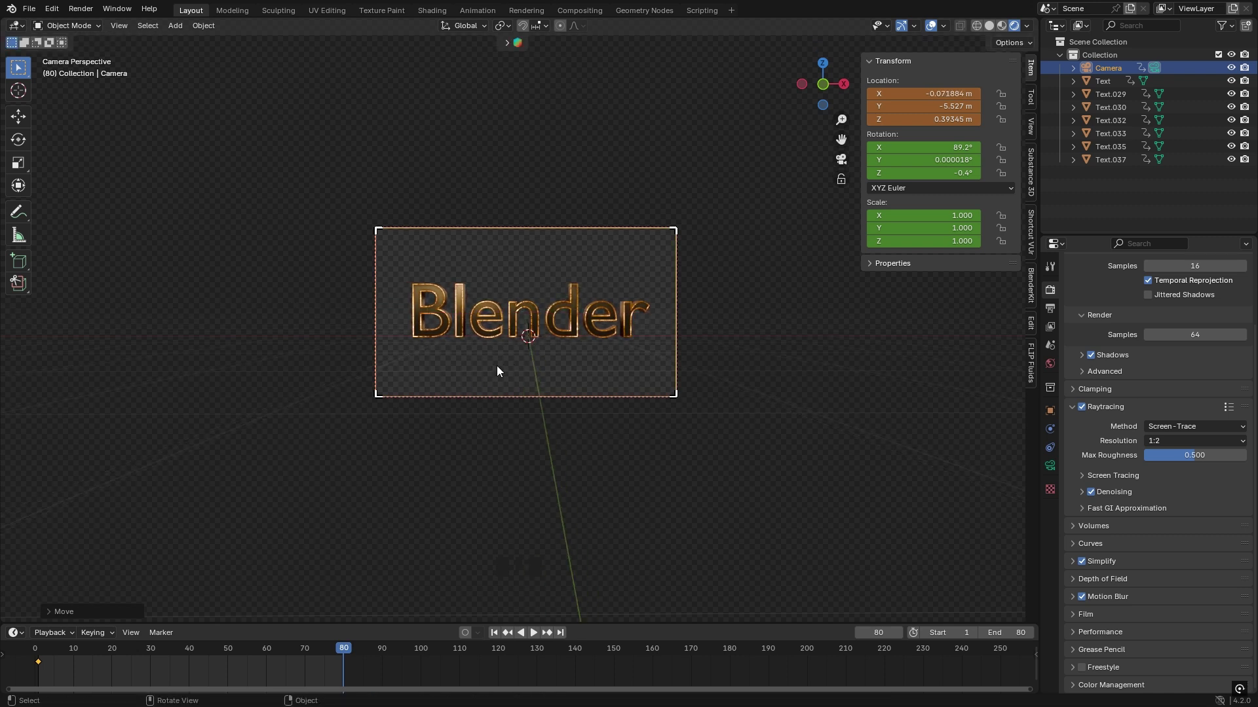
pyautogui.press('g')
pyautogui.click(494, 367)
pyautogui.press('i')
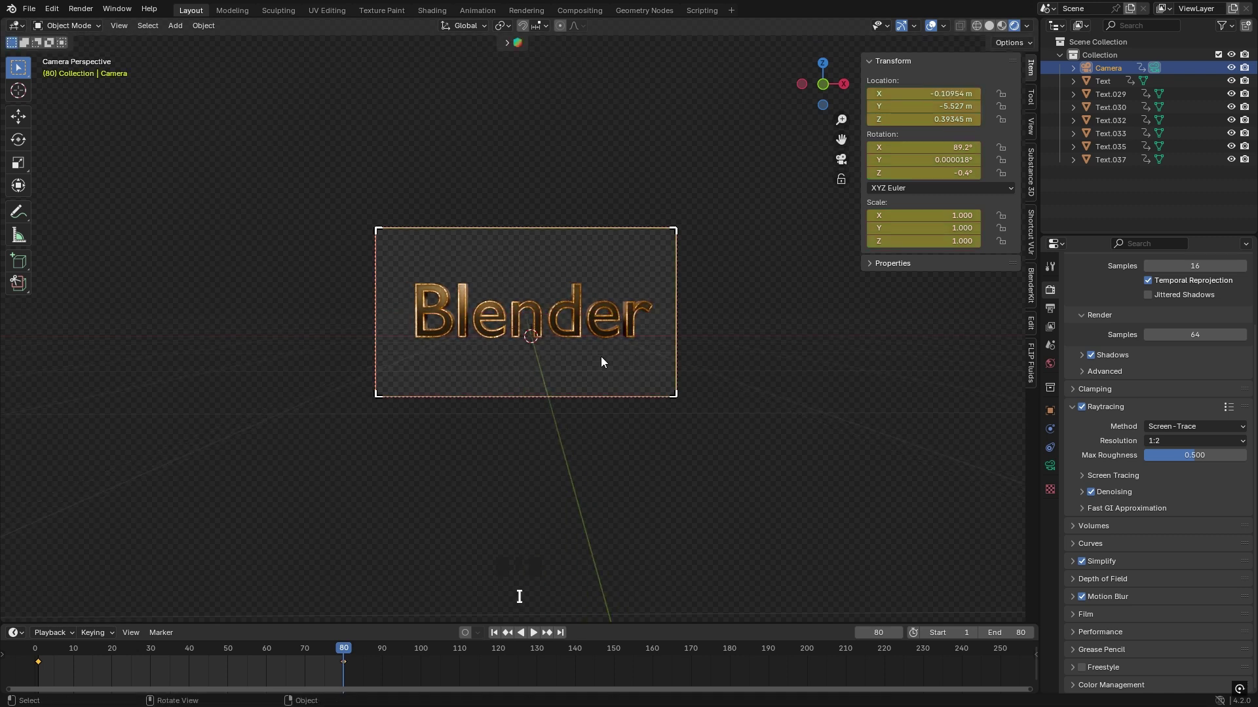
# - Return to the start of the timeline and play back the camera zoom animation
pyautogui.press('n')
pyautogui.moveTo(342, 655); pyautogui.dragTo(34, 649)
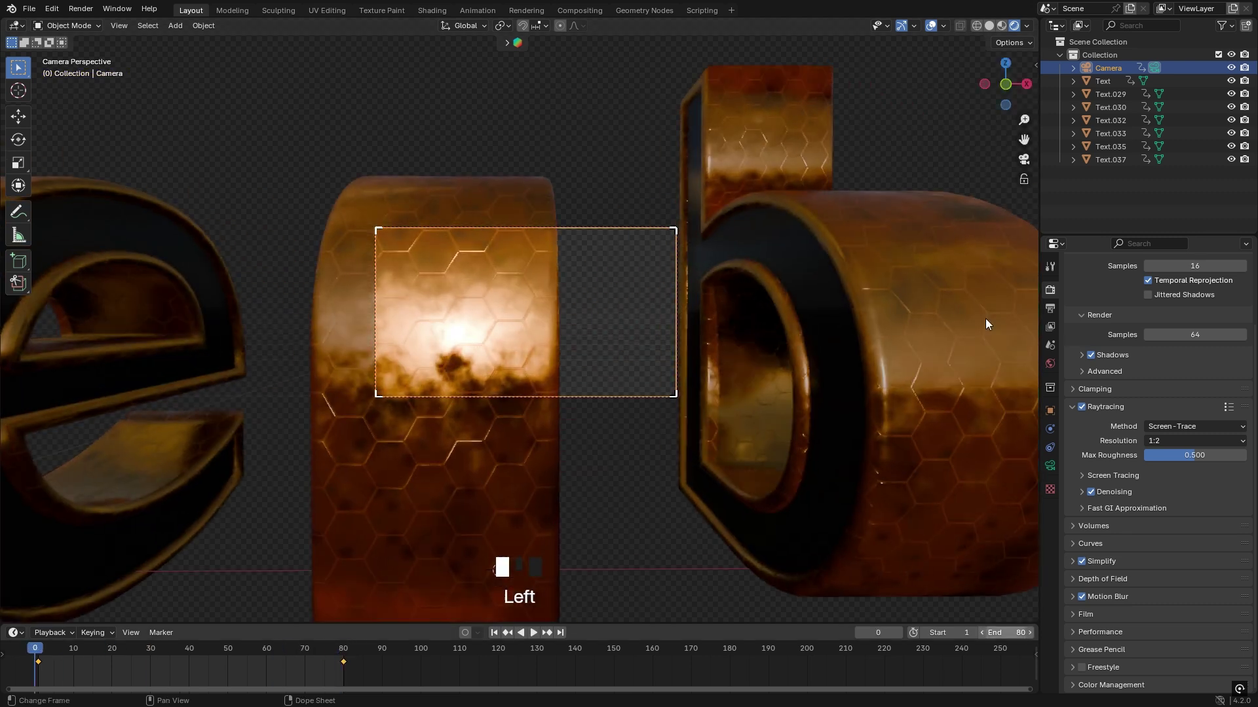
pyautogui.press('space')
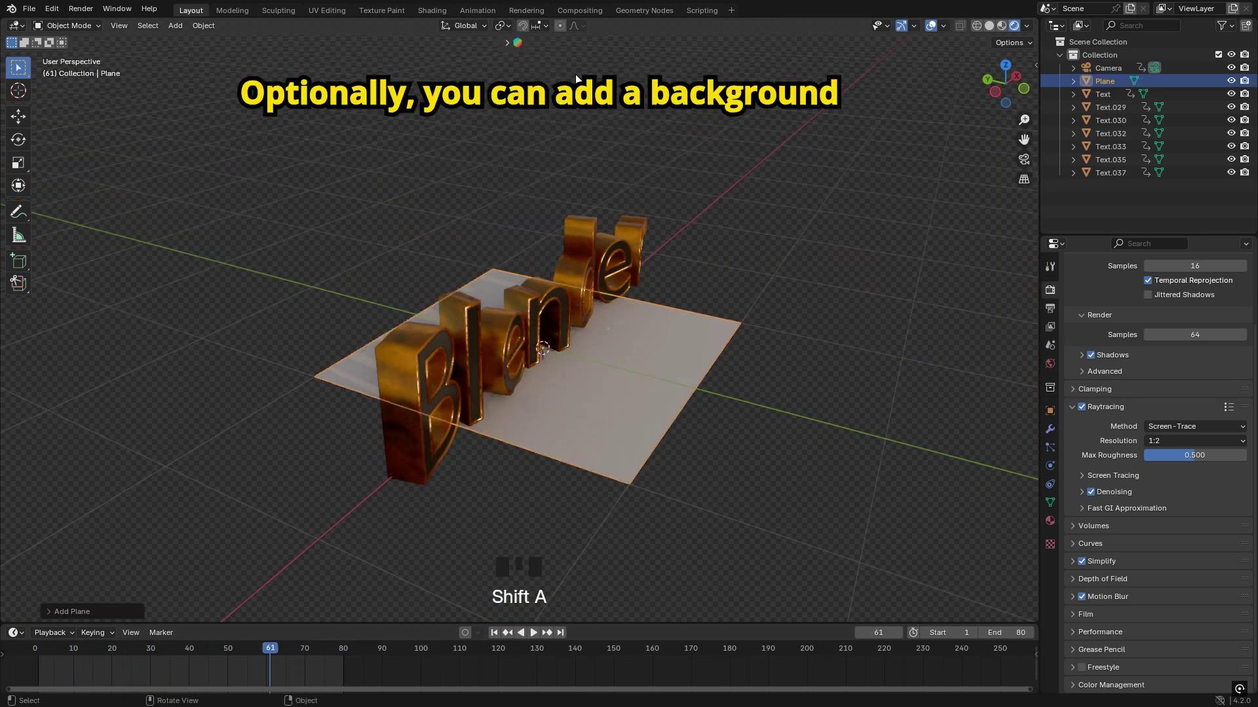
# - Scale up the plane under the text to form a wide floor and preview the animation through the camera
pyautogui.press('s')
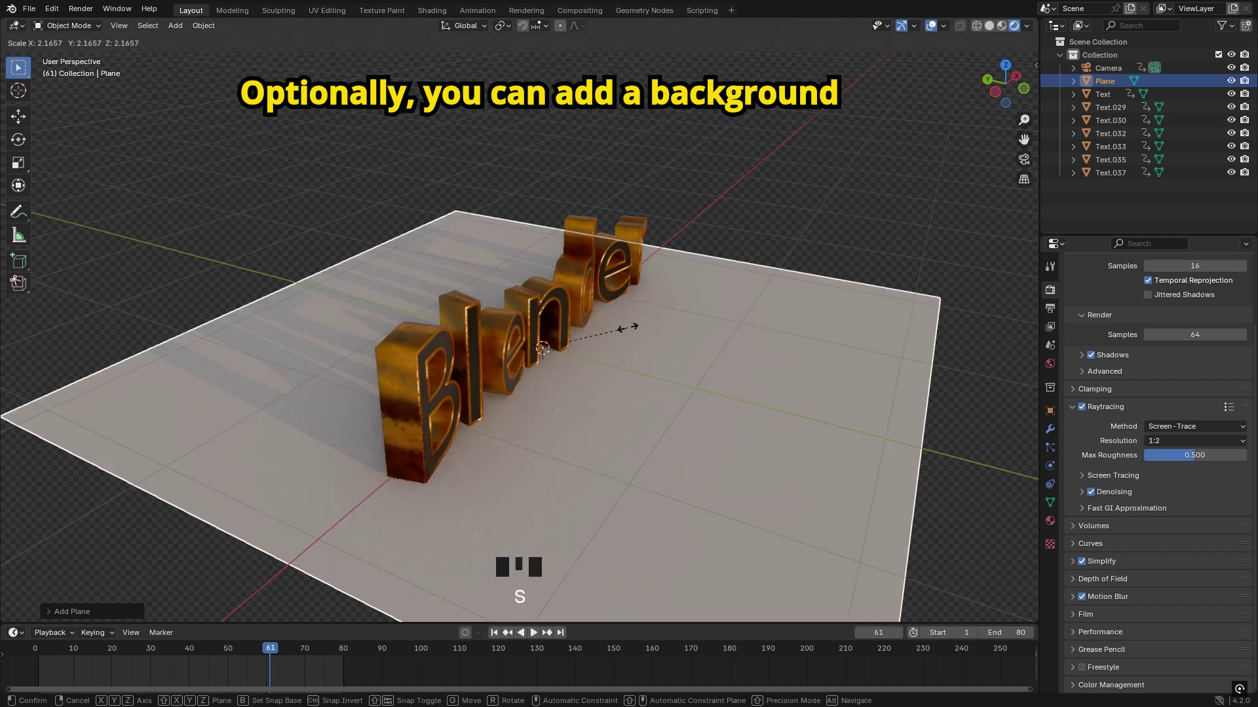
pyautogui.click(626, 327)
pyautogui.press('KP_0')
pyautogui.press('space')
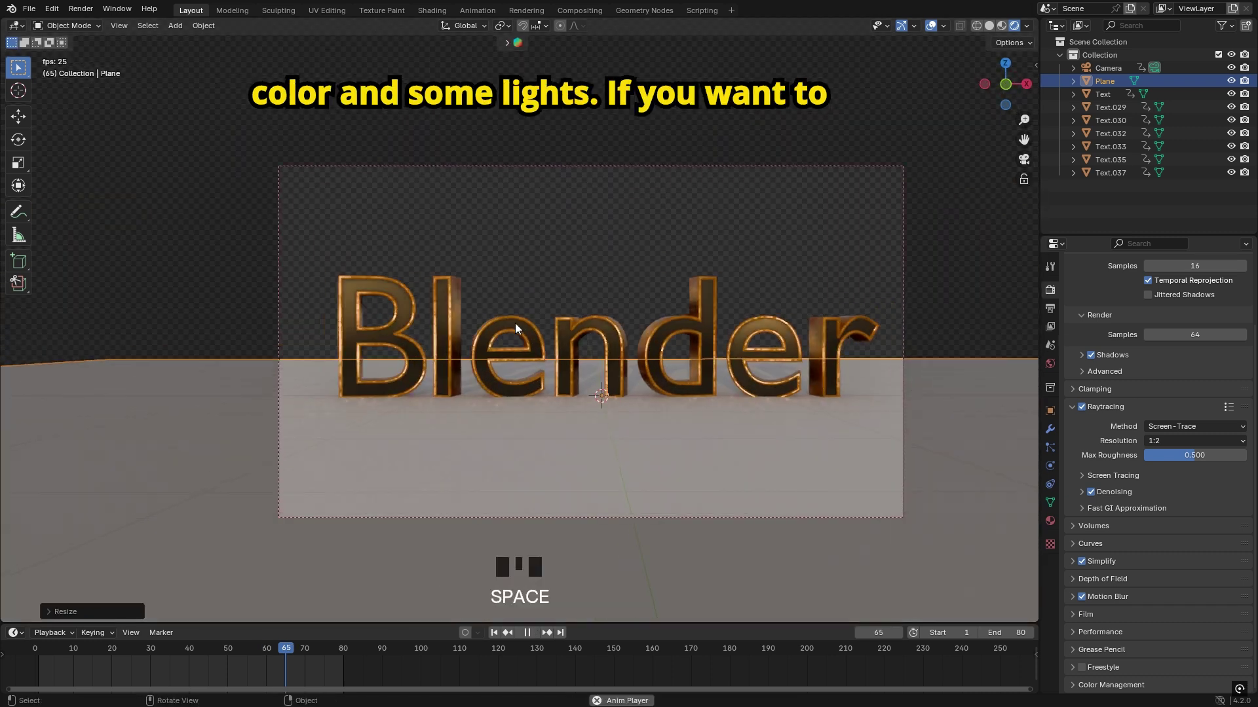
pyautogui.press('space')
pyautogui.press('space')
pyautogui.press('space')
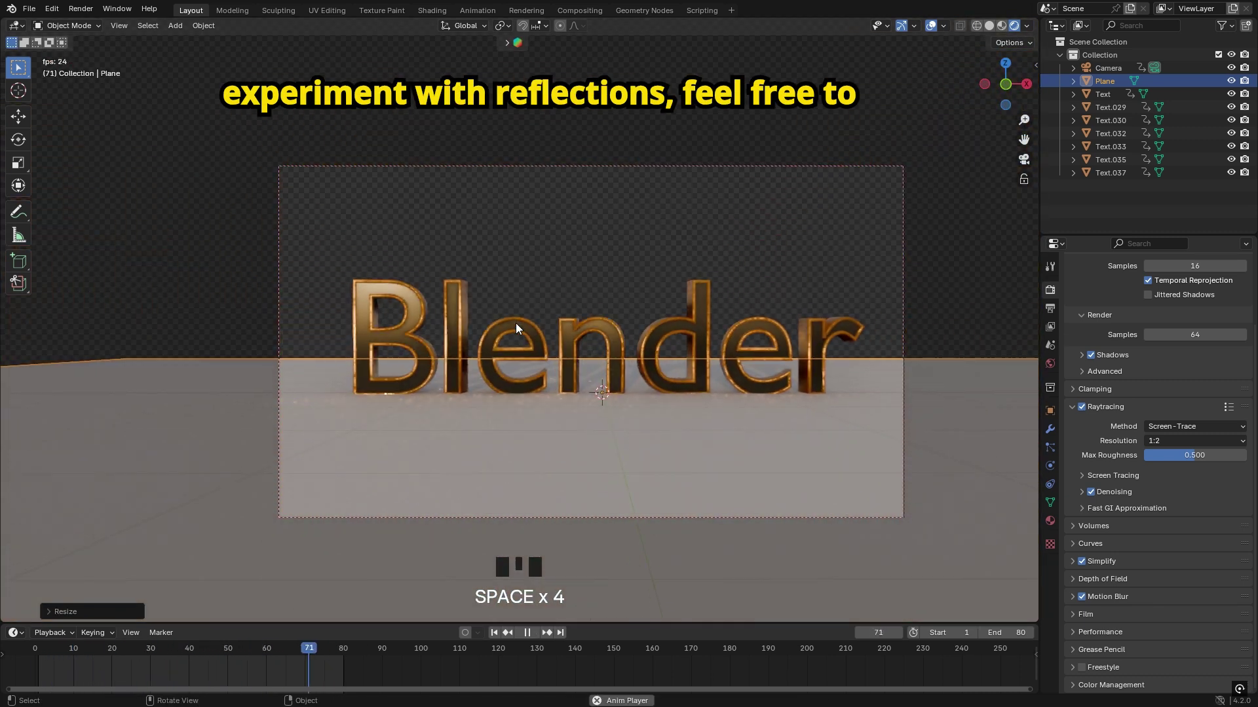
# - Extrude the floor plane's edge behind the text straight up along Z to make a backdrop wall
pyautogui.click(516, 324)
pyautogui.moveTo(554, 421); pyautogui.dragTo(320, 241, button='middle')
pyautogui.scroll(-3, 476, 269)
pyautogui.press('Tab')
pyautogui.press('2')
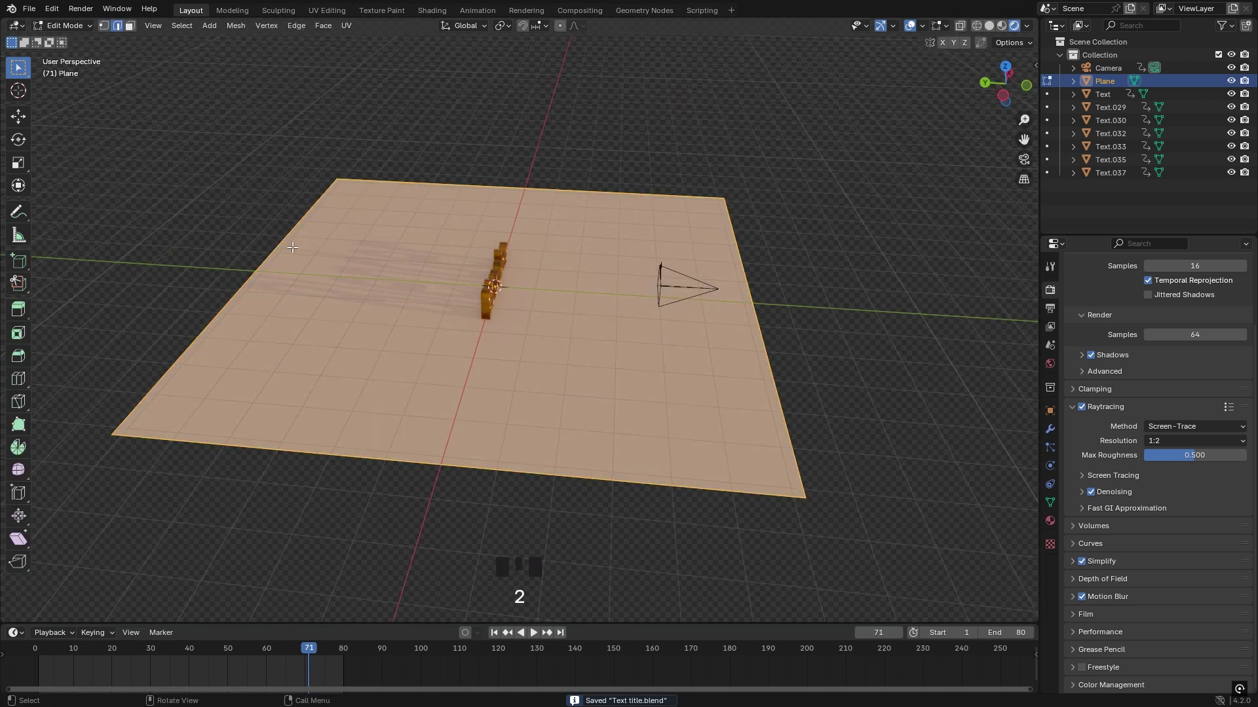
pyautogui.click(286, 248)
pyautogui.press('e')
pyautogui.press('z')
pyautogui.click(393, 229)
# - Bevel the edge between floor and wall into a wide multi-segment curve and apply smooth shading to the backdrop
pyautogui.scroll(5, 393, 229)
pyautogui.click(321, 373)
pyautogui.hotkey('ctrl', 'b')
pyautogui.scroll(10, 473, 417)
pyautogui.click(473, 417)
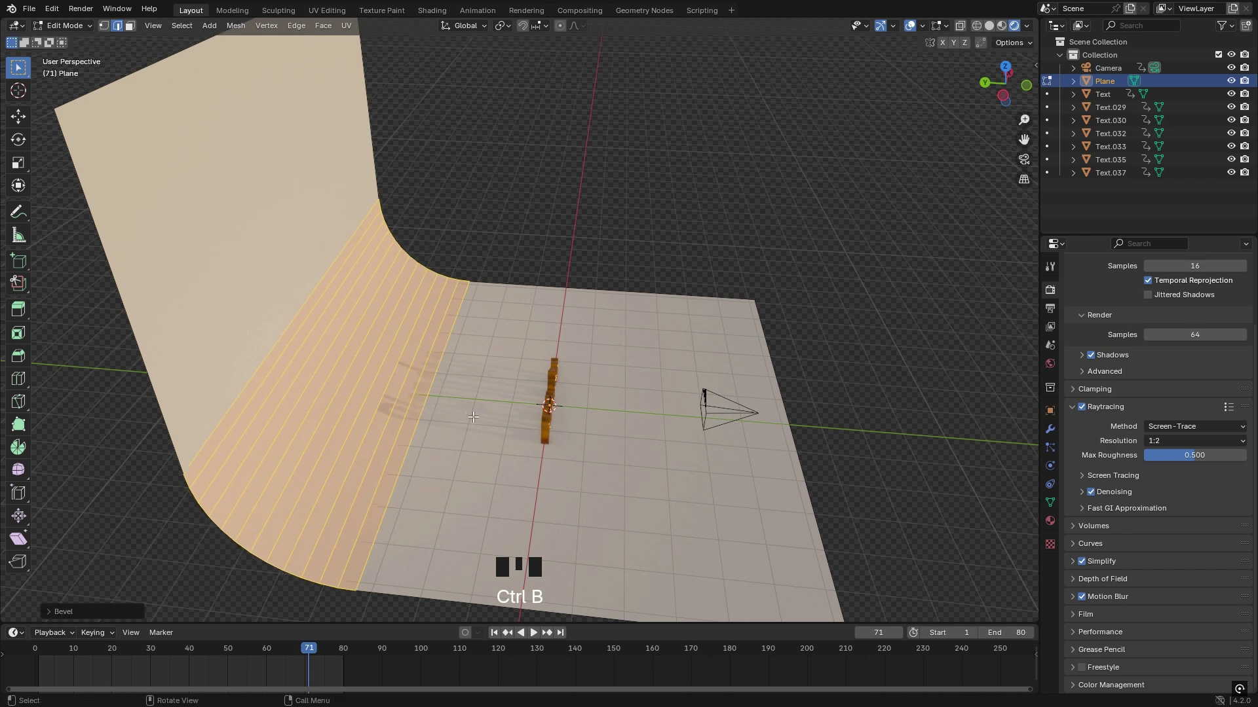
pyautogui.press('Tab')
pyautogui.rightClick(375, 209)
pyautogui.click(377, 222)
pyautogui.click(416, 237)
pyautogui.press('KP_0')
pyautogui.click(576, 230)
# - Give the backdrop a new material with a near-black base color and roughness 0.240, and preview the animation
pyautogui.click(1050, 521)
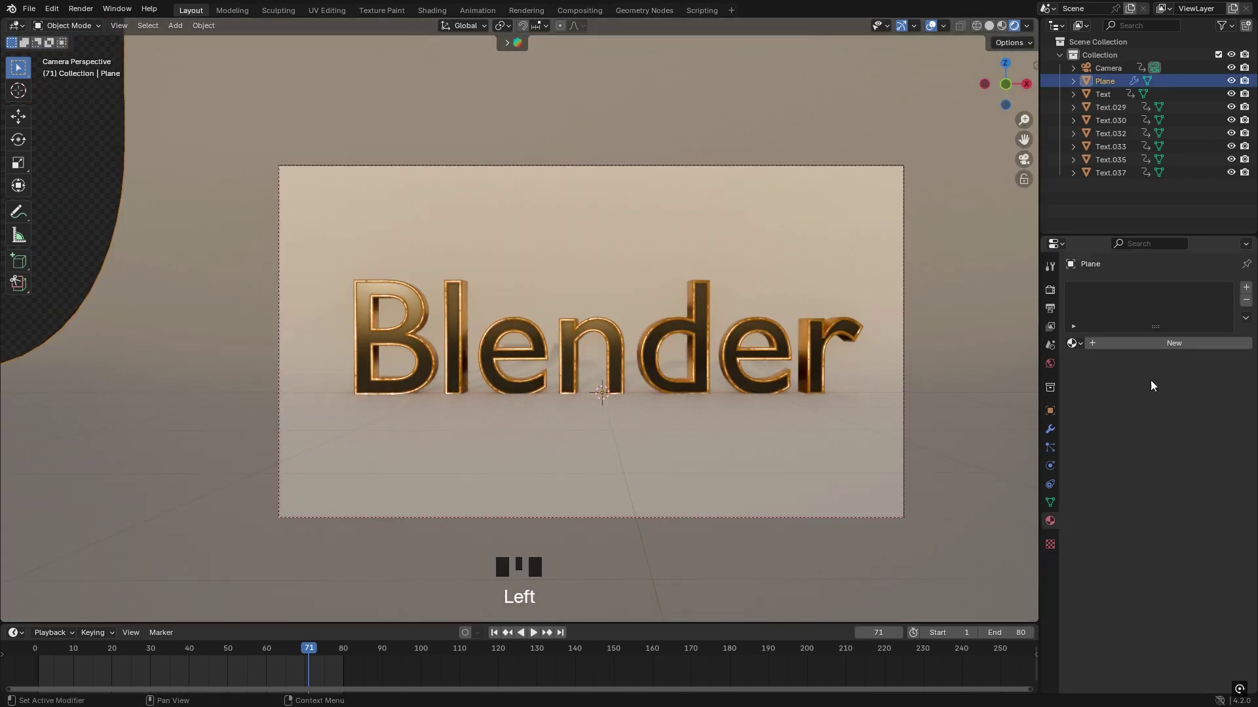
pyautogui.click(1173, 343)
pyautogui.click(1189, 424)
pyautogui.moveTo(1224, 262); pyautogui.dragTo(1224, 323)
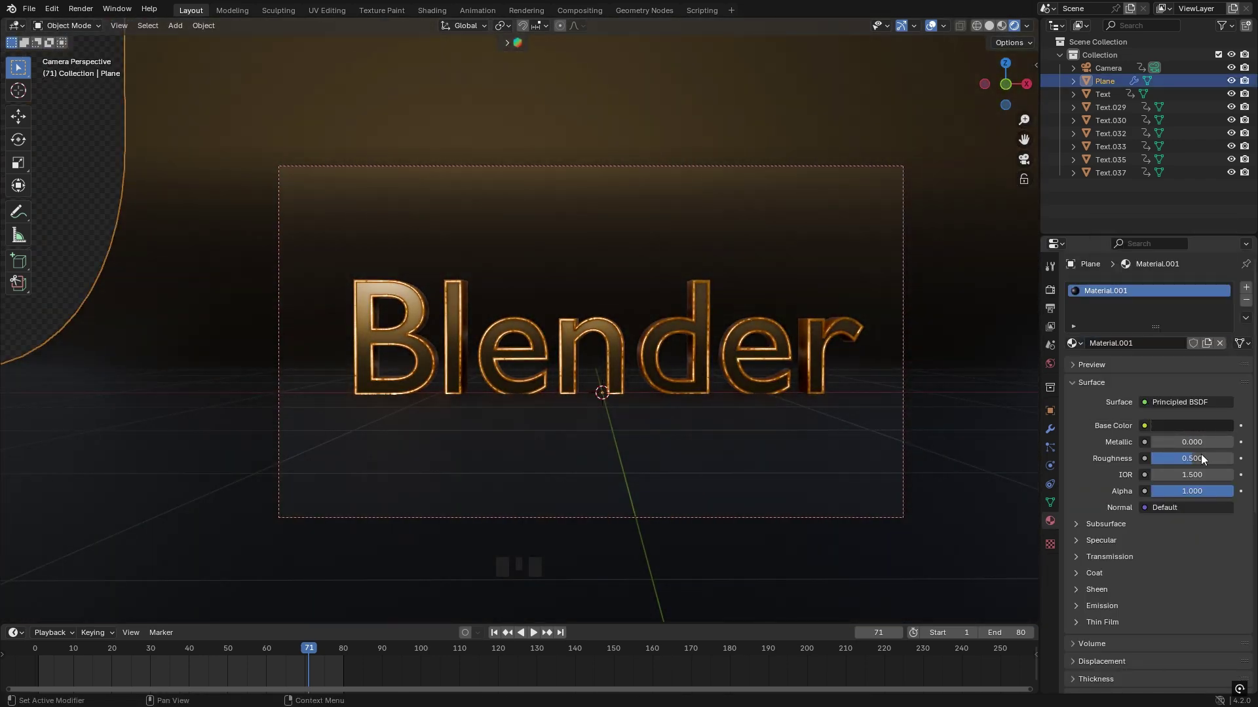
pyautogui.moveTo(1202, 459); pyautogui.dragTo(1169, 458)
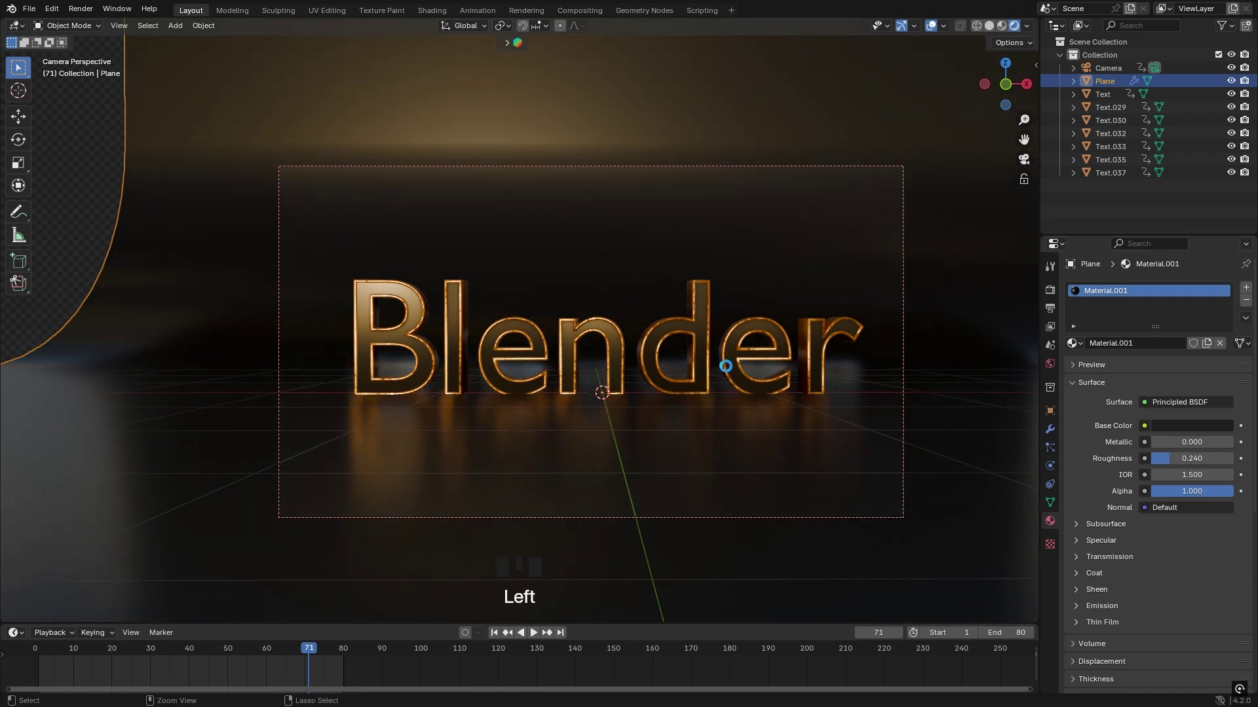
pyautogui.press('space')
# - Place a yellow 50 W point light beside the letter B
pyautogui.press('g')
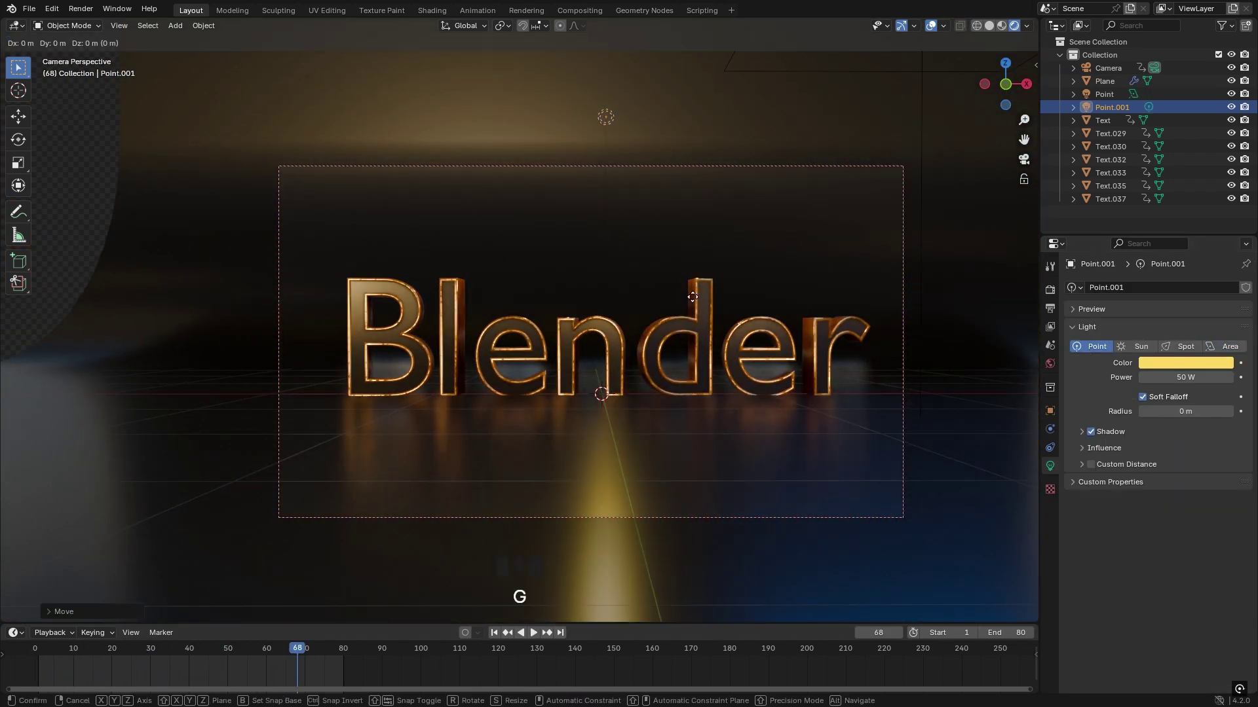
pyautogui.press('g')
pyautogui.click(364, 400)
pyautogui.press('KP_7')
pyautogui.press('g')
pyautogui.moveTo(357, 429); pyautogui.dragTo(459, 314, button='middle')
pyautogui.keyDown('shift'); pyautogui.moveTo(458, 314); pyautogui.dragTo(418, 357, button='middle'); pyautogui.keyUp('shift')
# - Change the yellow light to an Area light, scale it up and rotate it to face the letters
pyautogui.click(1228, 346)
pyautogui.press('s')
pyautogui.click(469, 355)
pyautogui.press('r')
pyautogui.click(885, 283)
pyautogui.press('KP_0')
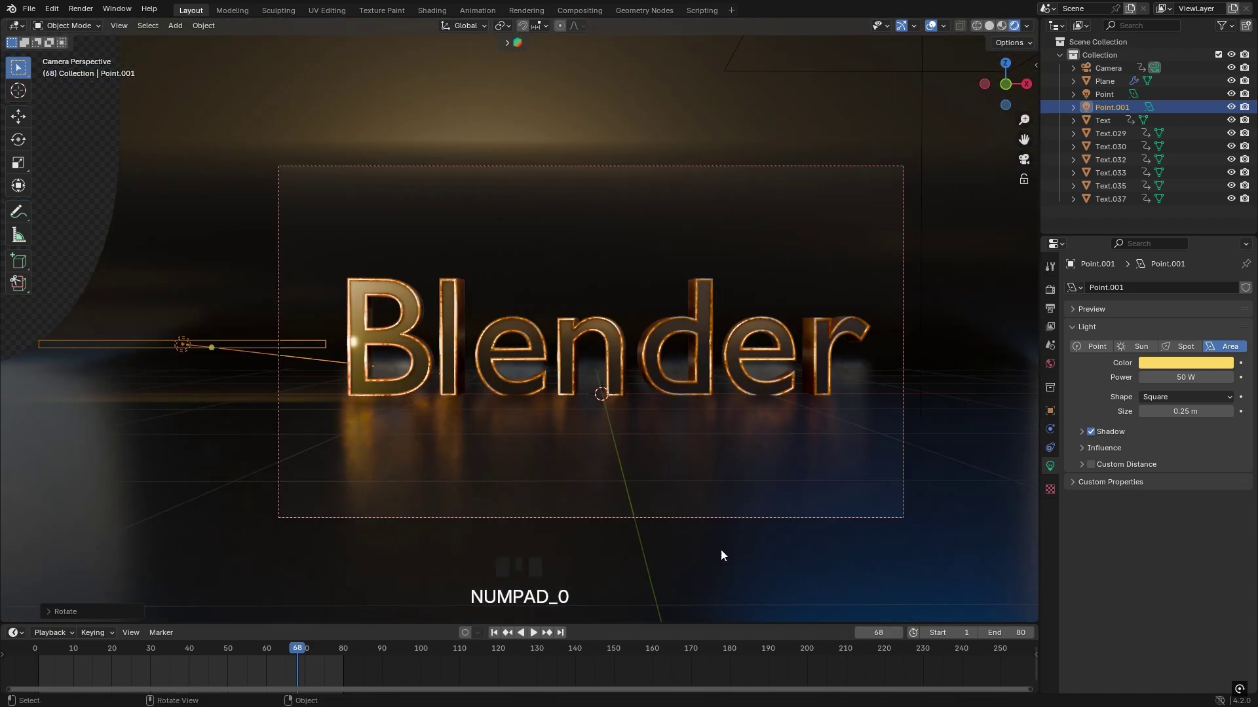
# - Tilt the yellow area light diagonally toward the text, resize it and save the file
pyautogui.press('r')
pyautogui.click(393, 342)
pyautogui.press('s')
pyautogui.click(530, 314)
pyautogui.hotkey('ctrl', 's')
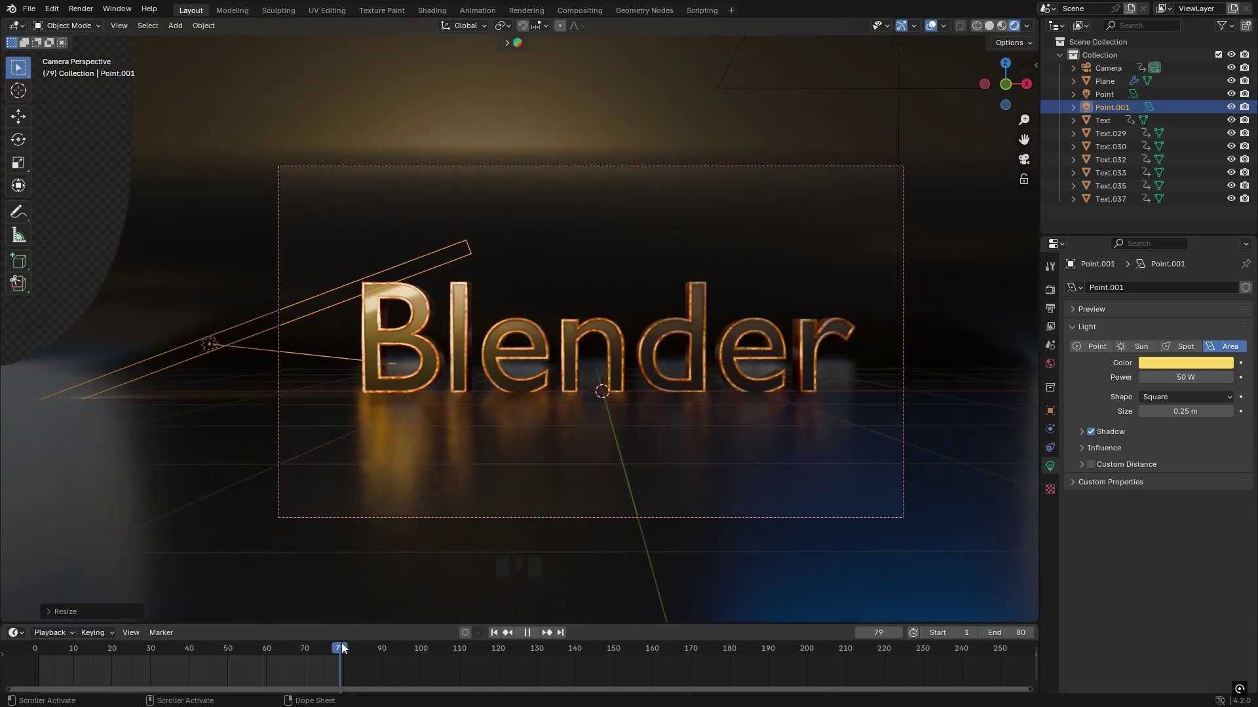
# - Adjust the yellow area light's height along Z and insert a keyframe for it at frame 80
pyautogui.keyDown('shift'); pyautogui.moveTo(531, 313); pyautogui.dragTo(345, 261, button='middle'); pyautogui.keyUp('shift')
pyautogui.press('g')
pyautogui.press('z')
pyautogui.click(346, 263)
pyautogui.press('i')
# - At frame 1, shift the yellow area light along X, keyframe its start position and play back the animation
pyautogui.click(495, 633)
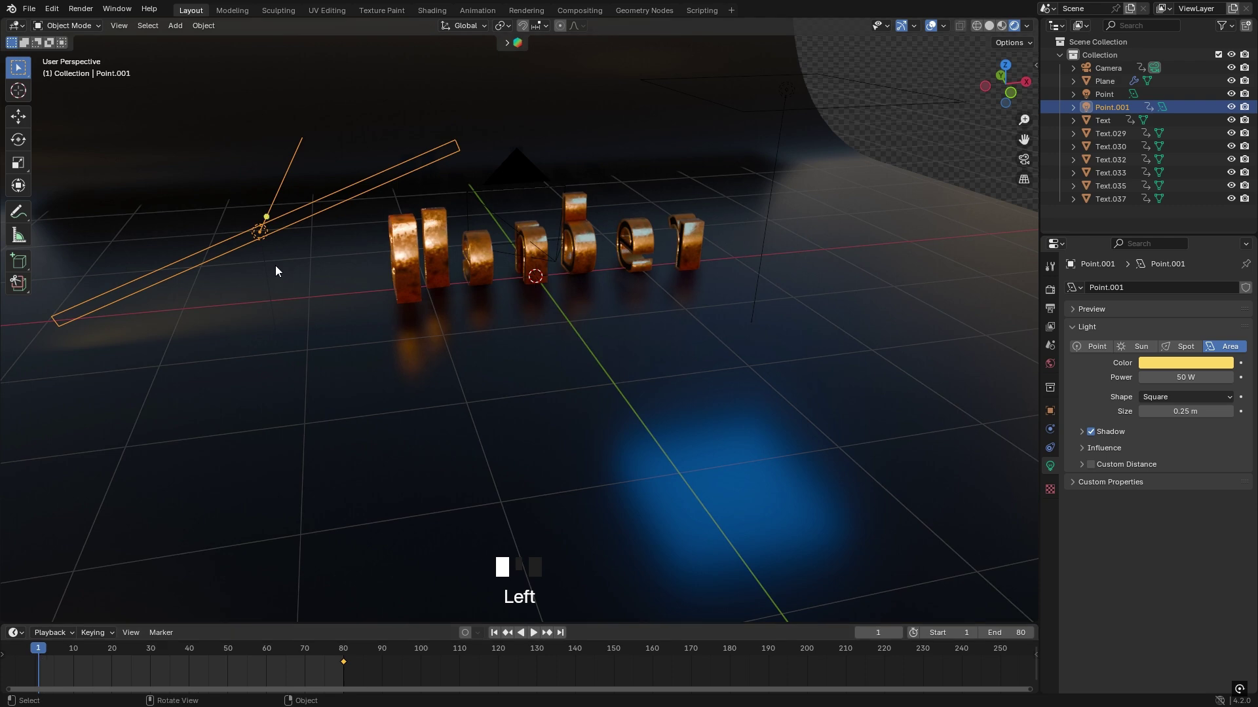
pyautogui.press('g')
pyautogui.press('x')
pyautogui.click(748, 295)
pyautogui.press('space')
pyautogui.press('Left')
pyautogui.press('Left')
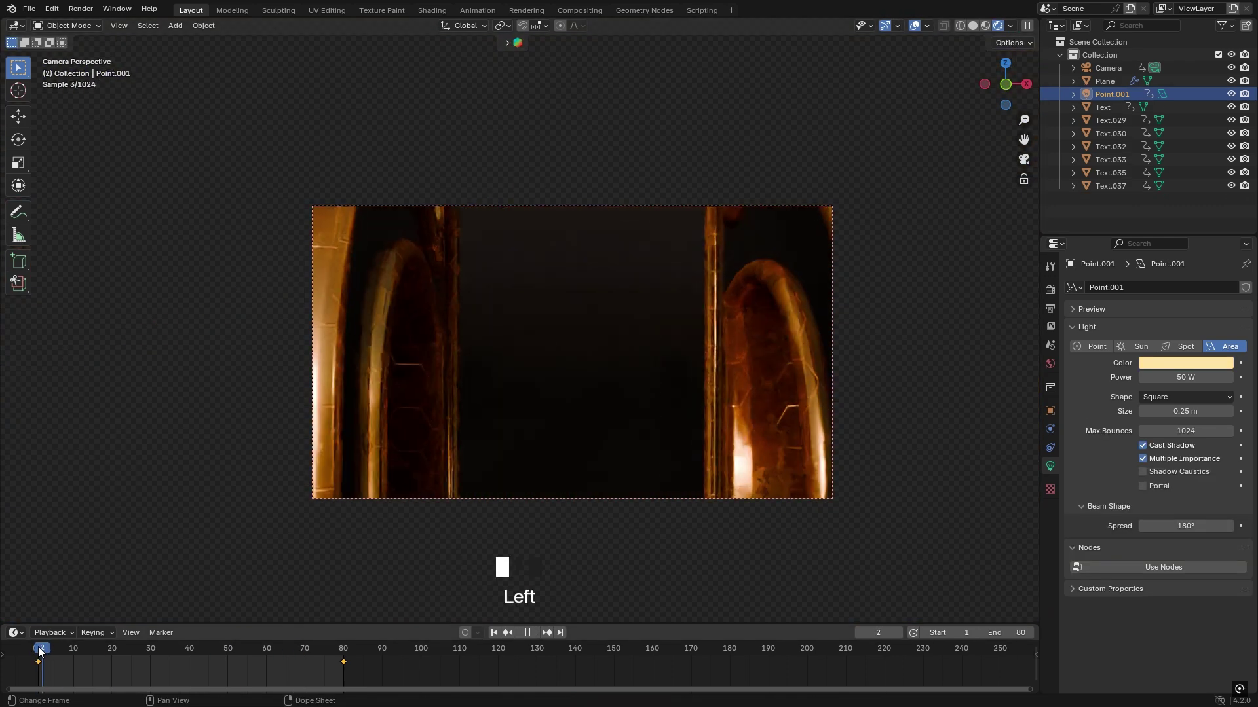
# - Save the file and set the Cycles Max Samples to 512 for both viewport and render
pyautogui.hotkey('ctrl', 's')
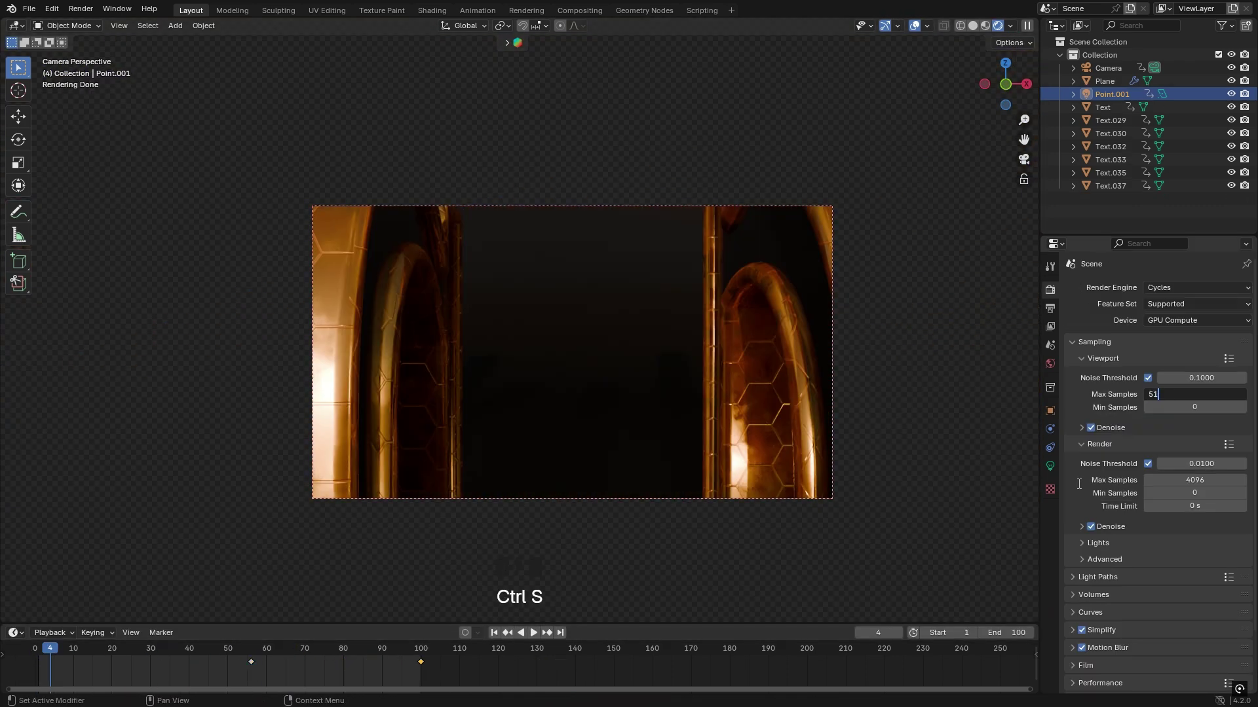
pyautogui.press('Left')
pyautogui.press('Left')
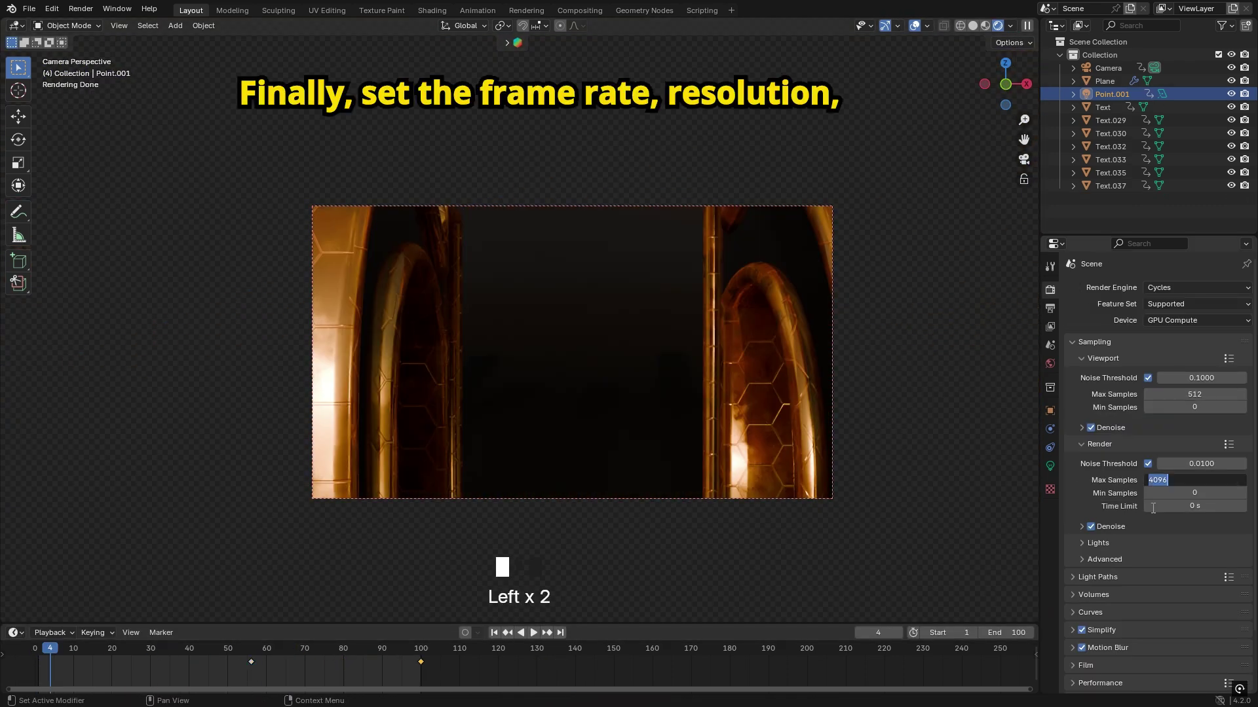
pyautogui.press('Left')
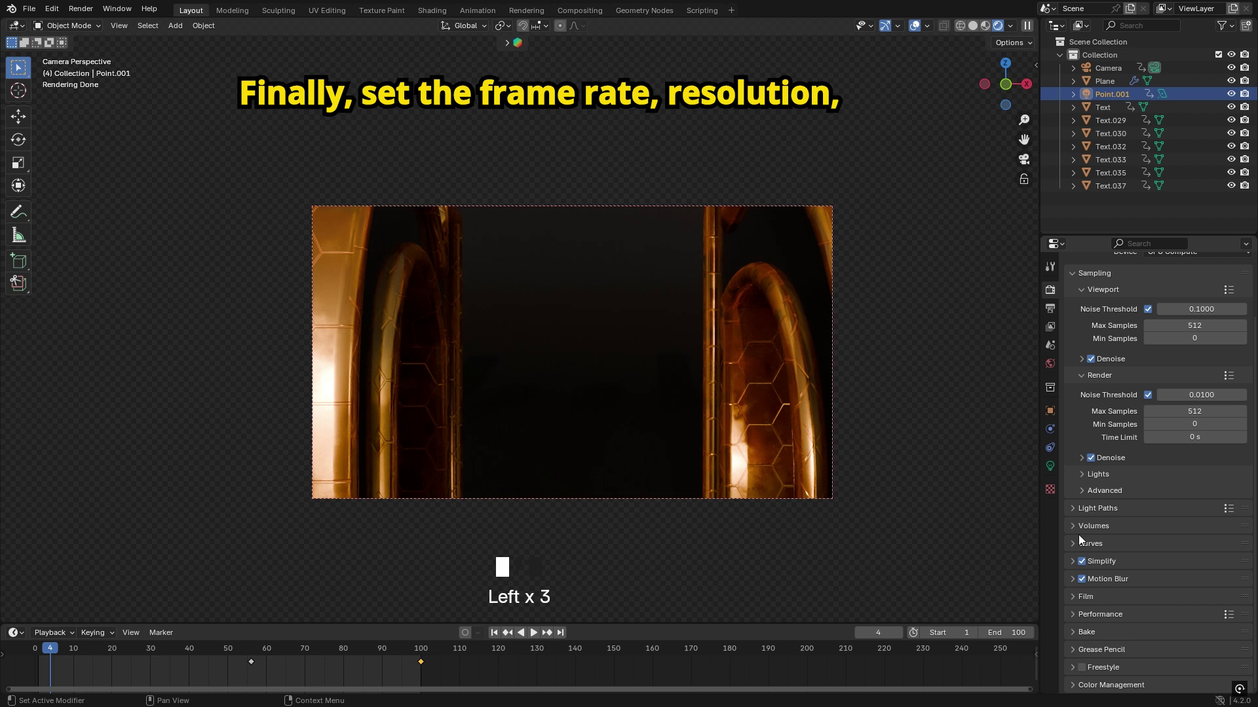
# - Set the output frame rate to 30 fps and the file format to FFmpeg Video
pyautogui.click(1050, 308)
pyautogui.click(1198, 365)
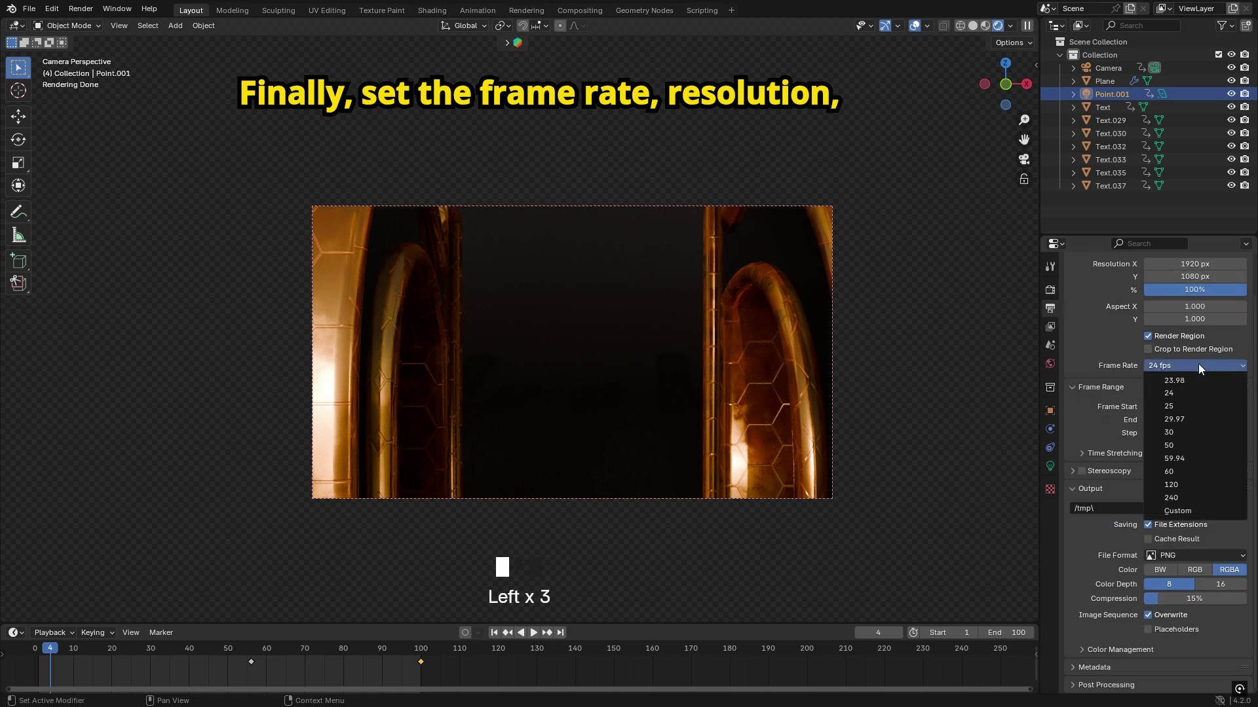
pyautogui.click(1178, 432)
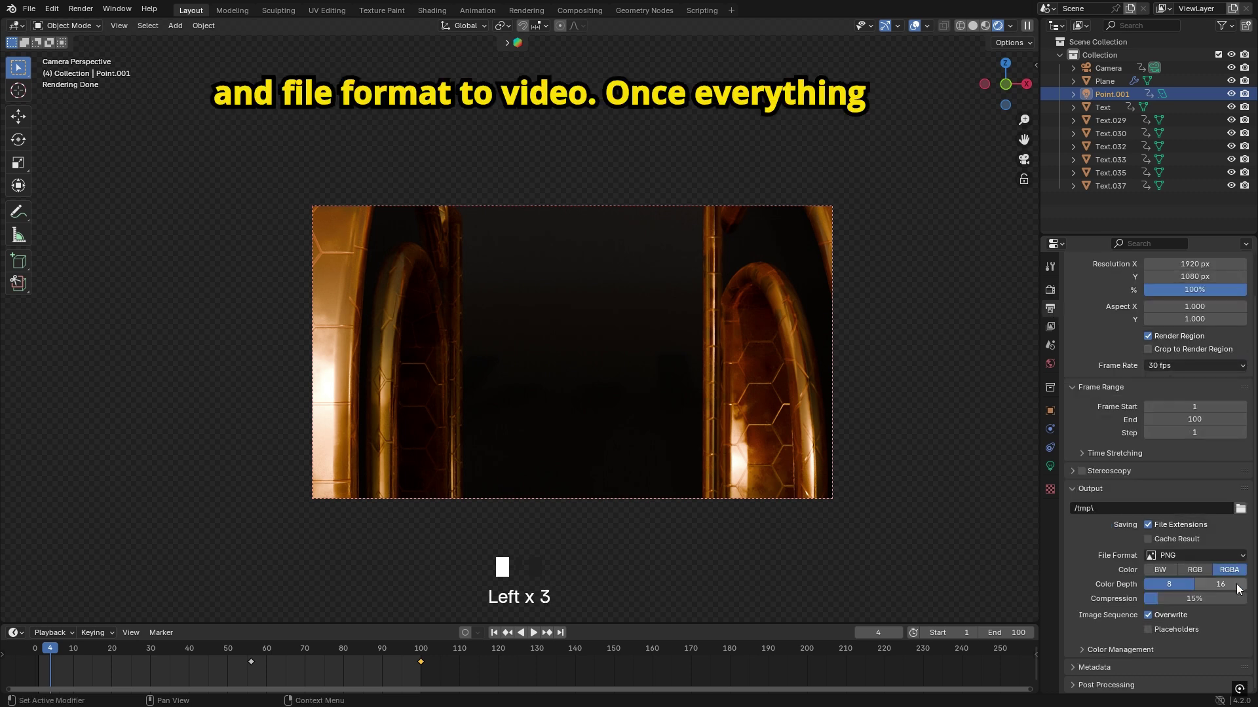
pyautogui.moveTo(1195, 554); pyautogui.dragTo(1224, 591)
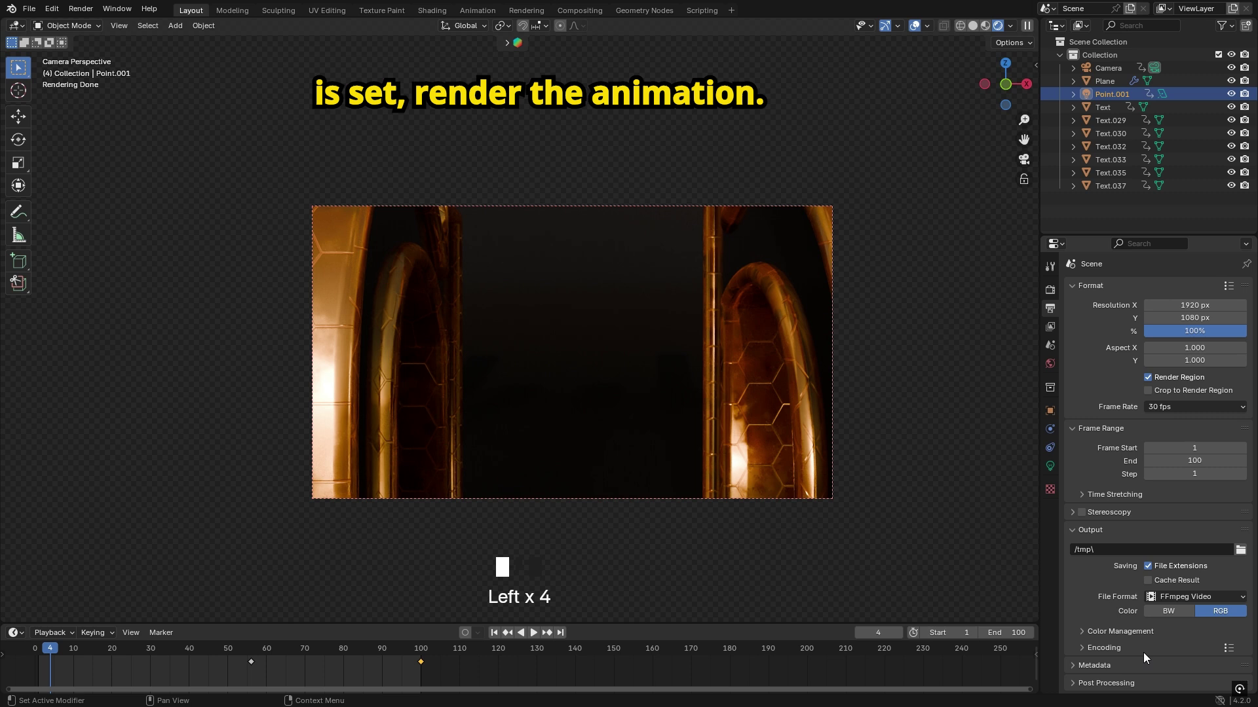
# - Render the full animation
pyautogui.press('z')
pyautogui.press('Escape')
pyautogui.click(80, 9)
pyautogui.click(98, 36)
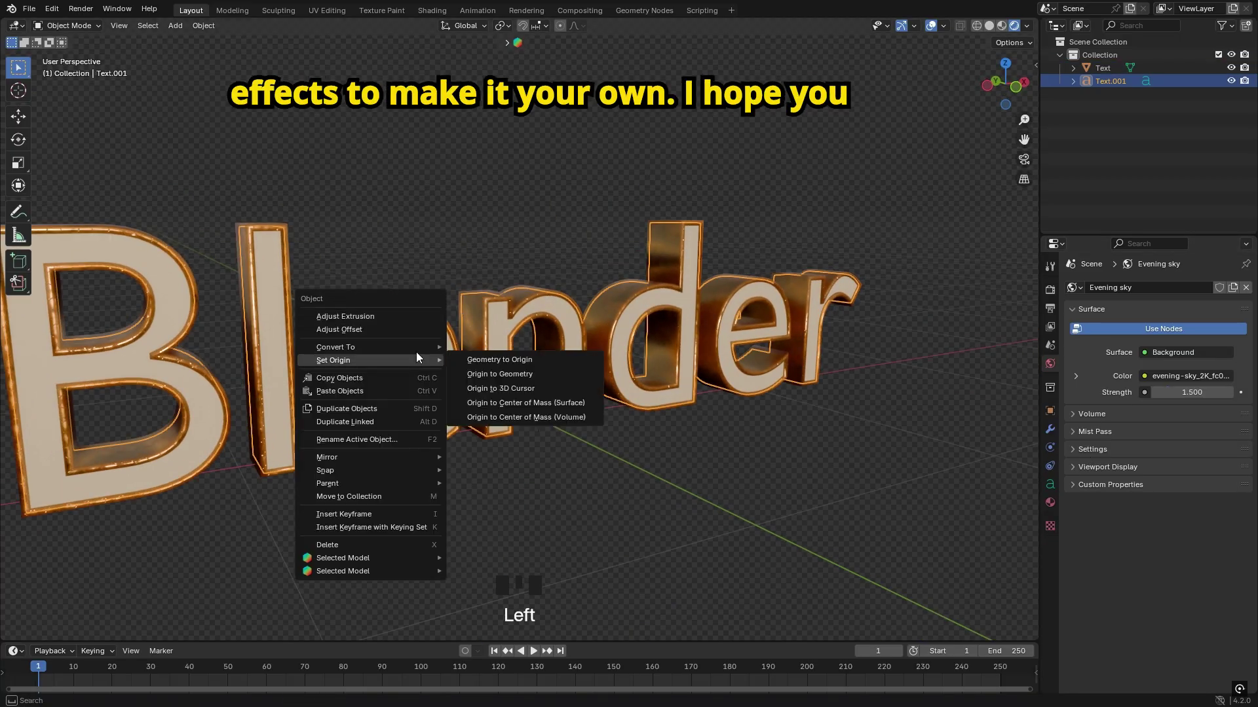
# - Convert the inner text to a mesh and give it the dark Marble Tiles material found by searching BlenderKit for "Marble drak"
pyautogui.moveTo(419, 348)
pyautogui.click(484, 361)
pyautogui.click(507, 43)
pyautogui.click(577, 43)
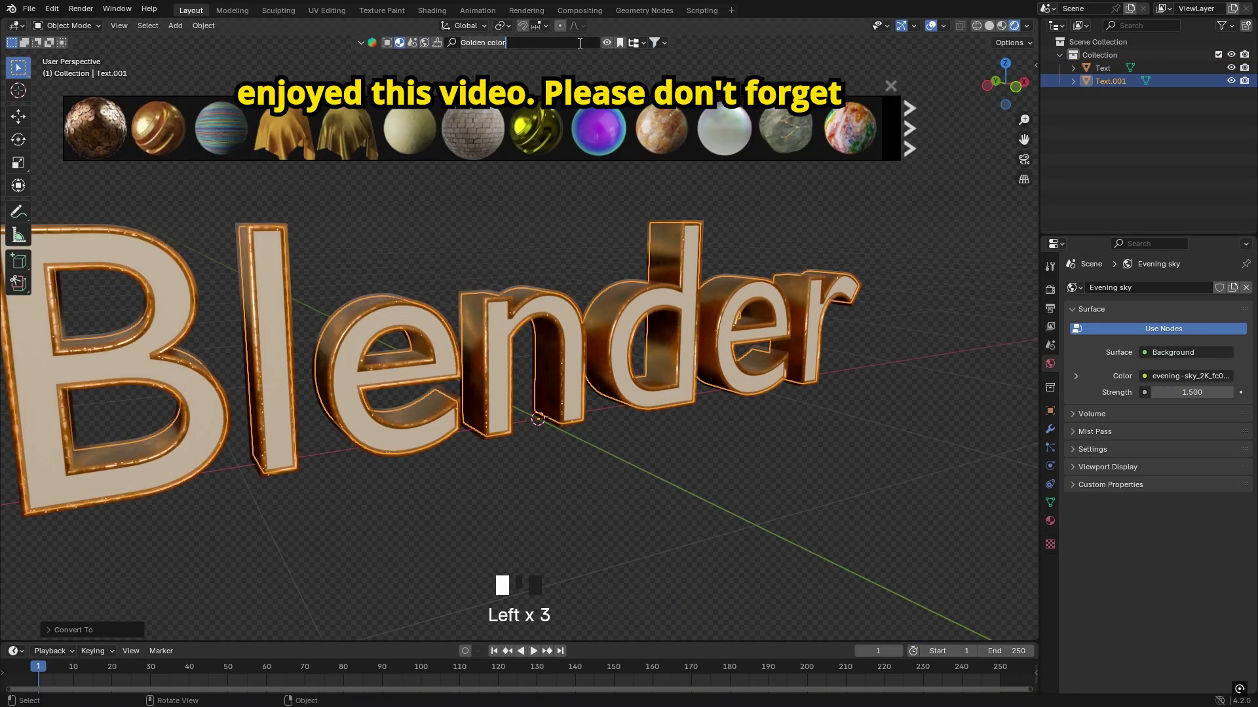
pyautogui.write('Marble drak')
pyautogui.press('Return')
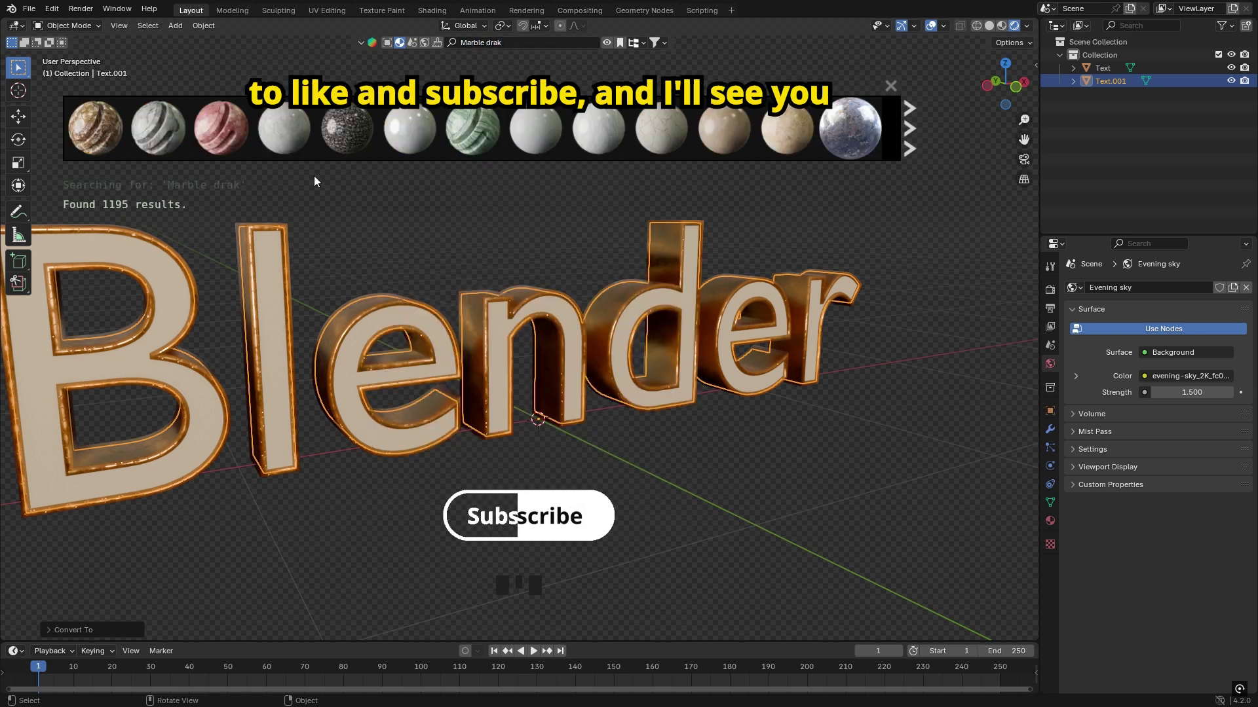
pyautogui.moveTo(825, 126)
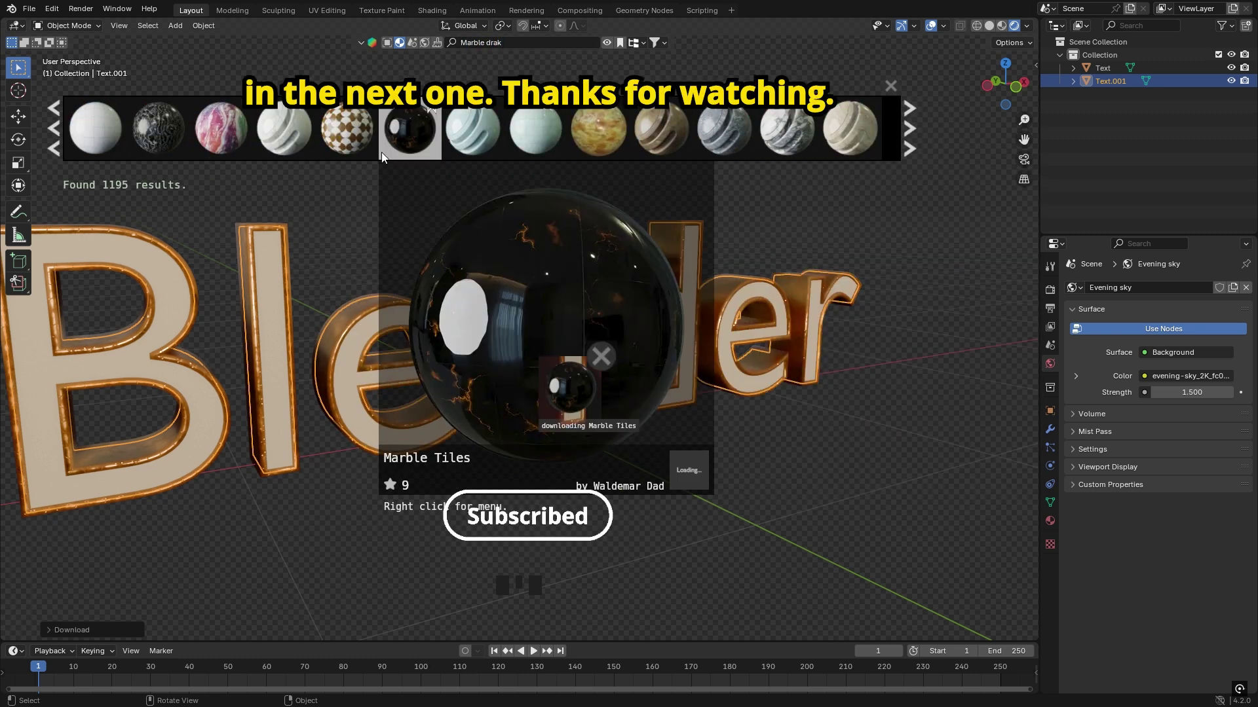